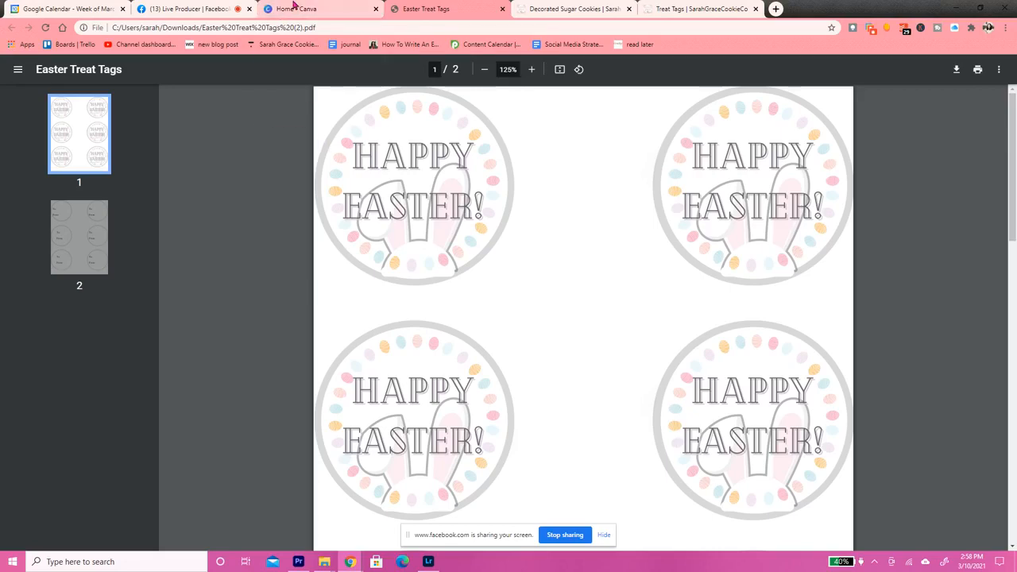
Examine the Easter Treat Tags section on the cookie website's Treat Tags page and the finished Easter Treat Tags PDF
{"action": "left_click", "coordinate": [294, 8]}
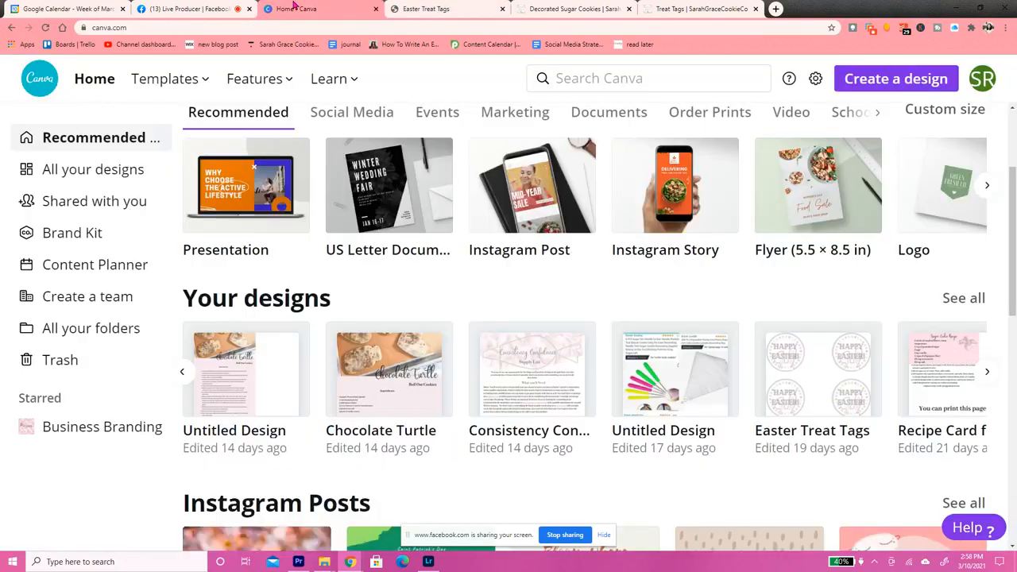
{"action": "left_click", "coordinate": [481, 11]}
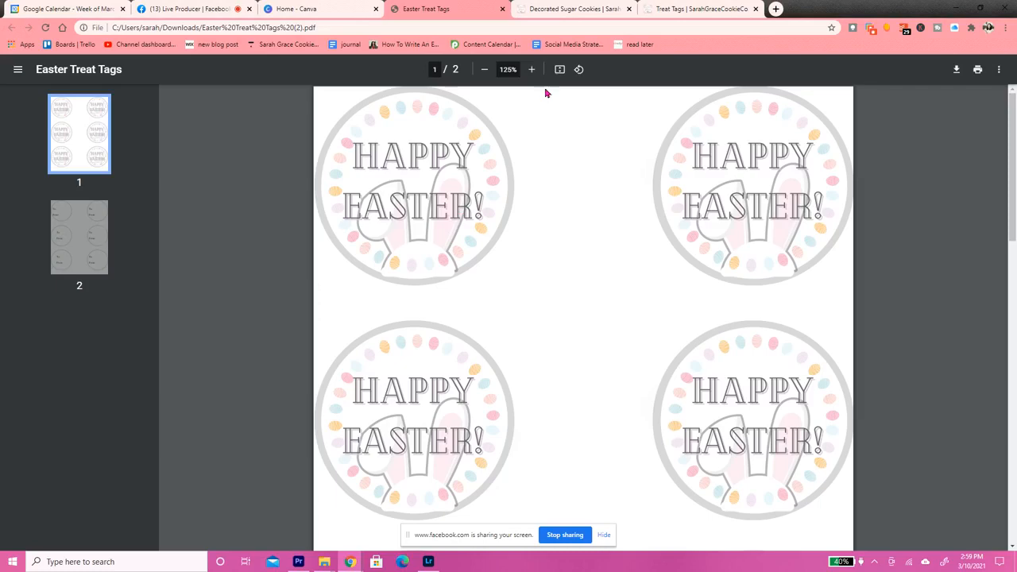
{"action": "left_click", "coordinate": [568, 6]}
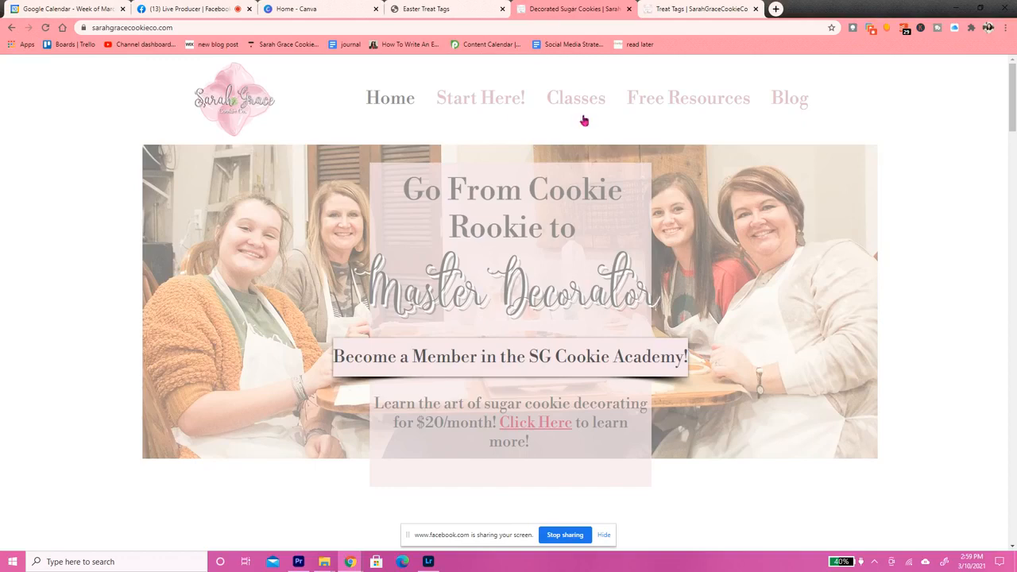
{"action": "mouse_move", "coordinate": [660, 111]}
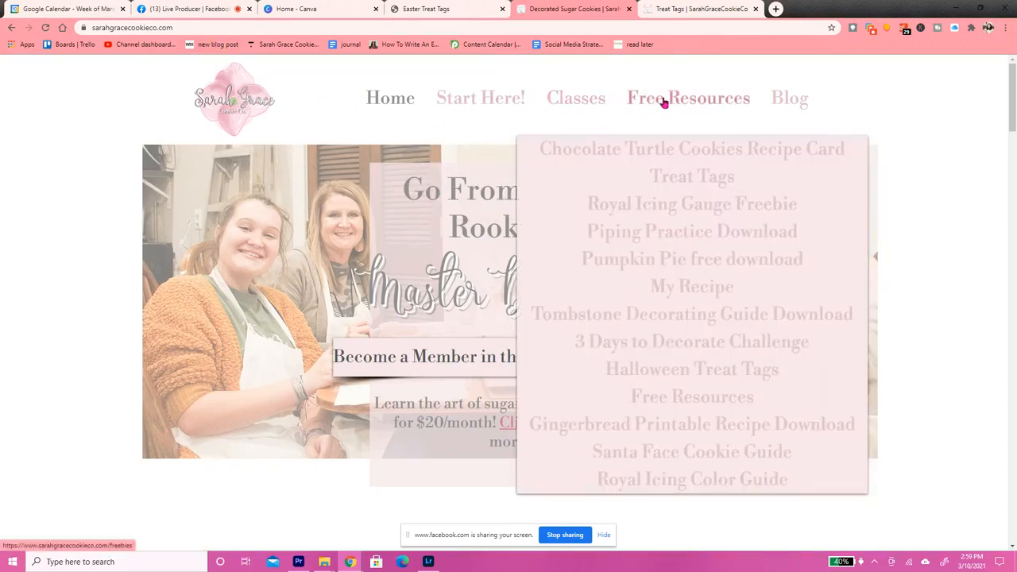
{"action": "left_click", "coordinate": [671, 183]}
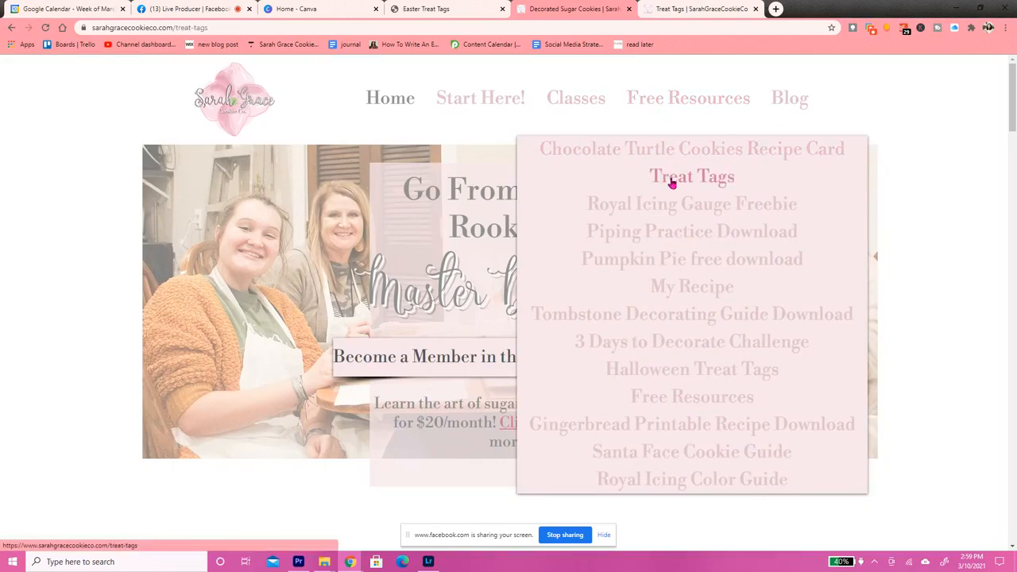
{"action": "scroll", "coordinate": [967, 171], "scroll_direction": "down", "scroll_amount": 2}
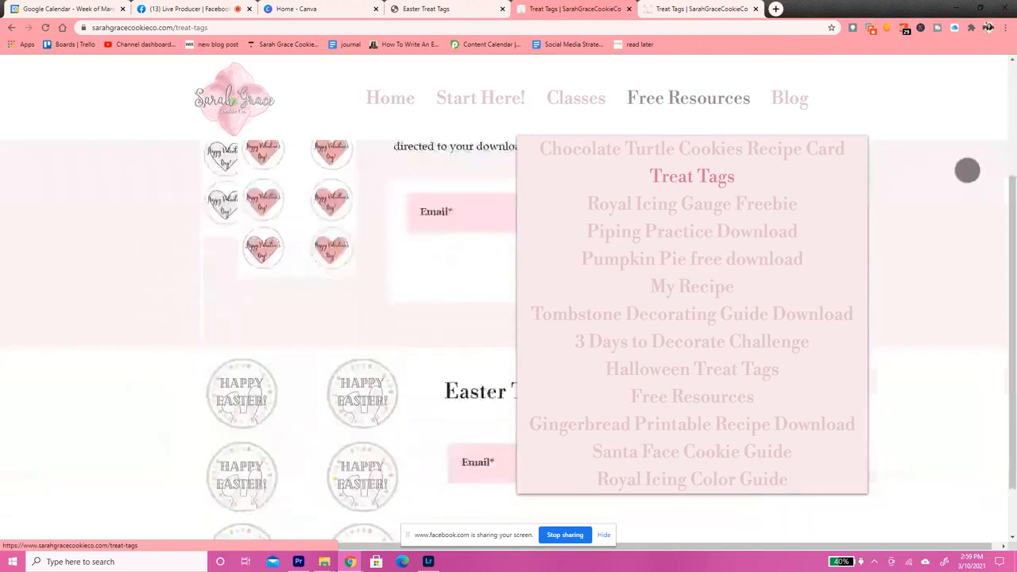
{"action": "scroll", "coordinate": [967, 170], "scroll_direction": "down", "scroll_amount": 1}
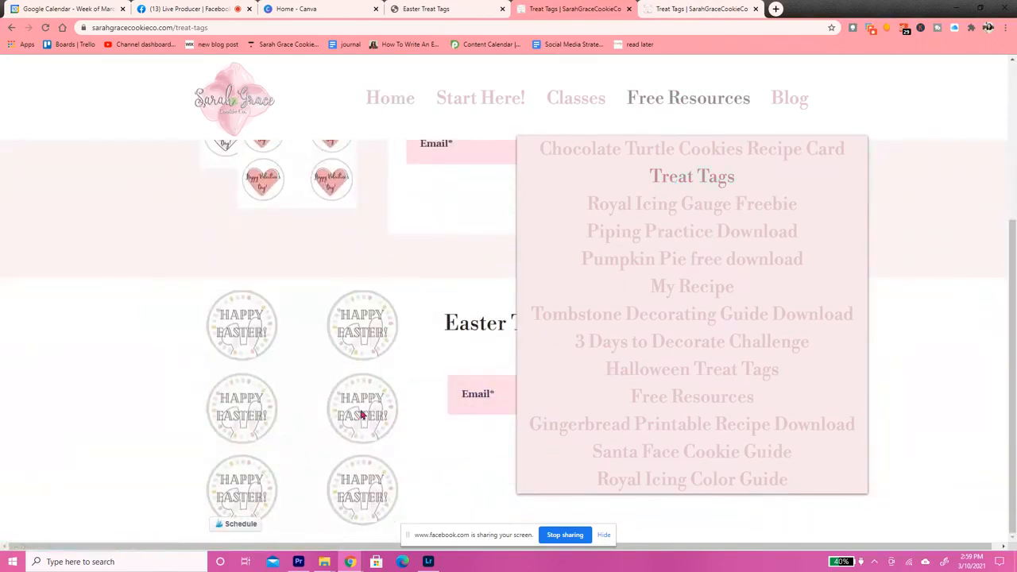
{"action": "left_click", "coordinate": [524, 394]}
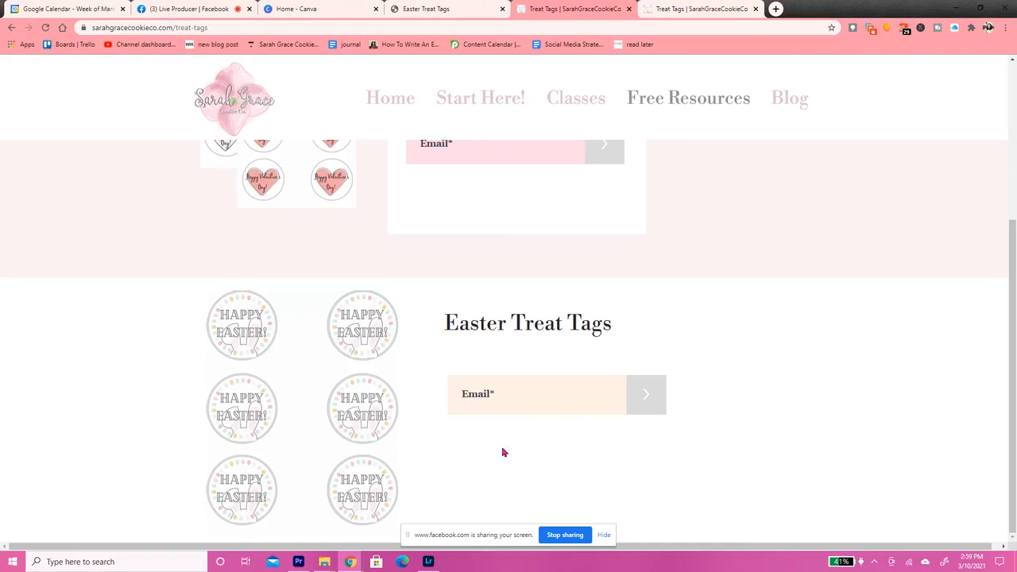
{"action": "left_click", "coordinate": [455, 8]}
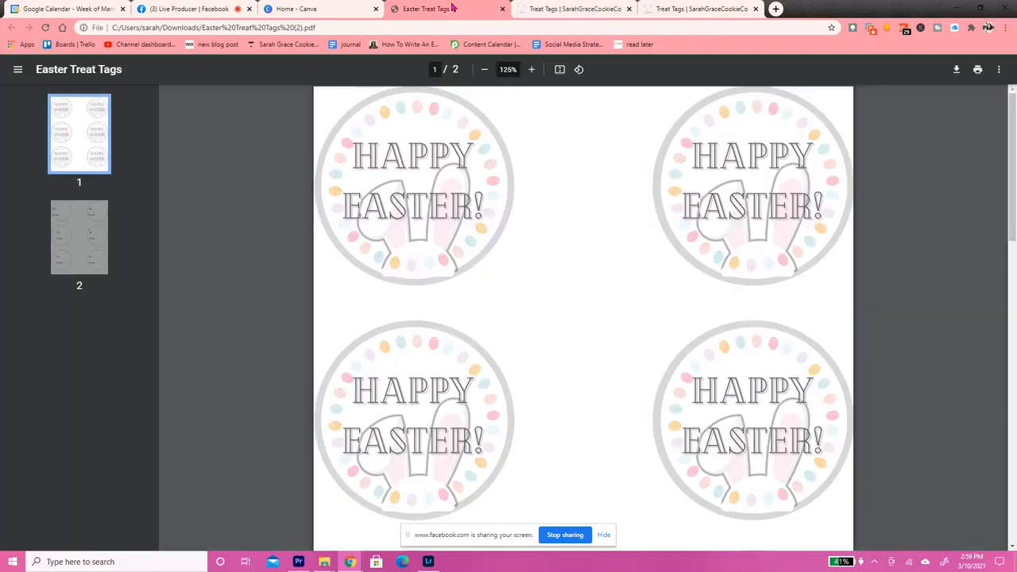
{"action": "left_click_drag", "start_coordinate": [1013, 163], "coordinate": [1012, 24]}
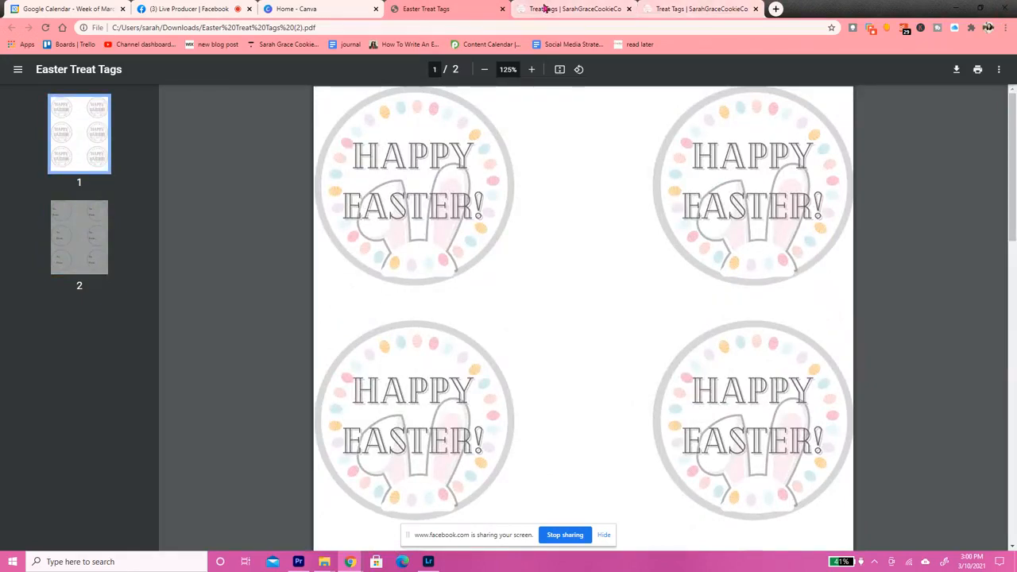
Switch to Canva and browse the thumbnails of all existing designs
{"action": "left_click", "coordinate": [336, 6]}
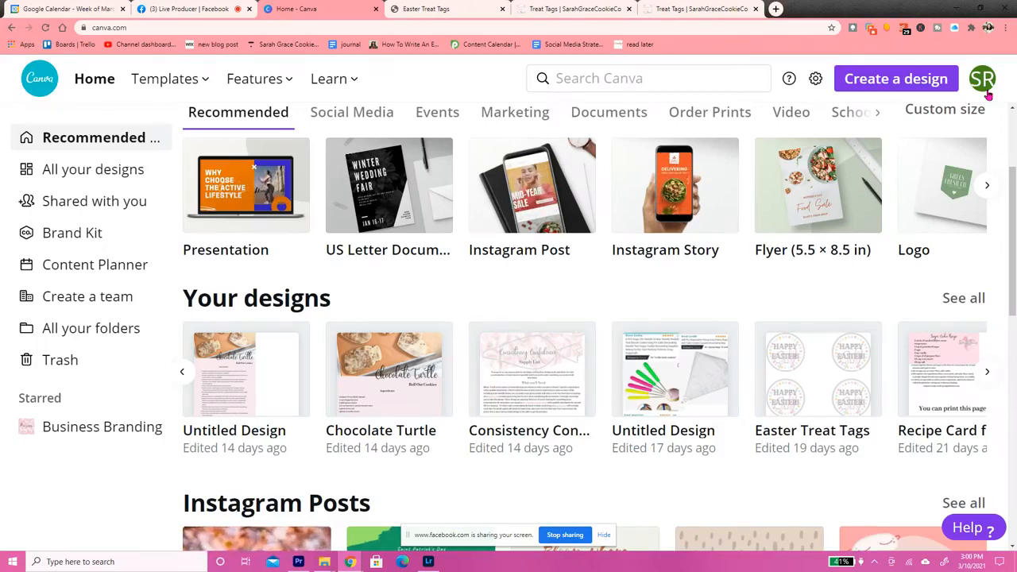
{"action": "left_click", "coordinate": [108, 169]}
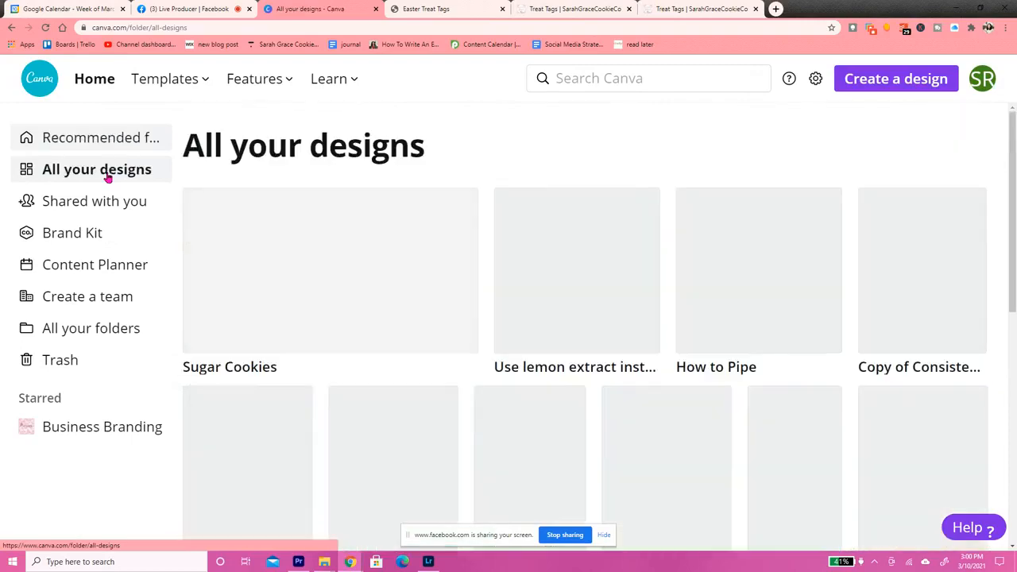
{"action": "scroll", "coordinate": [828, 204], "scroll_direction": "down", "scroll_amount": 5}
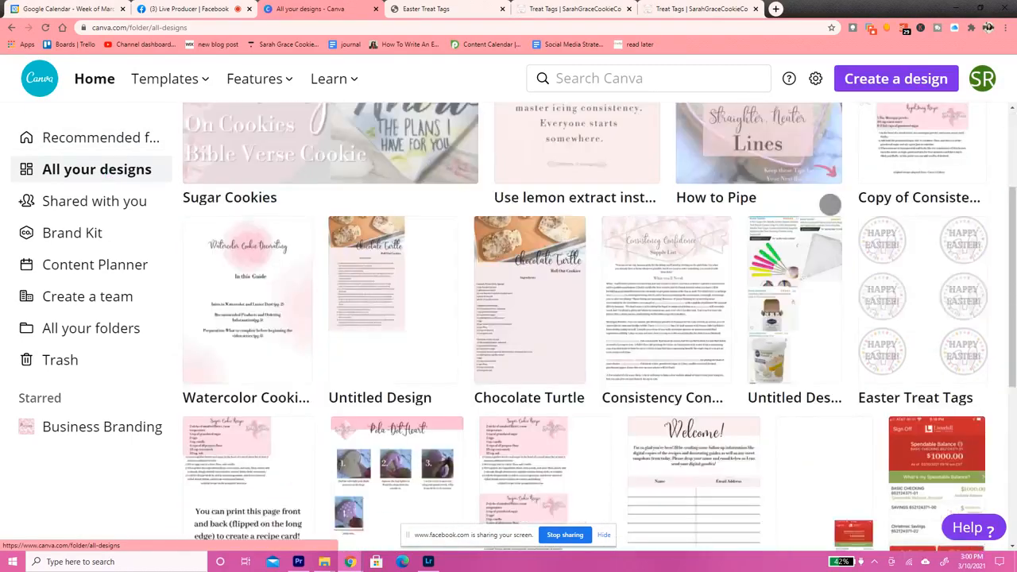
{"action": "scroll", "coordinate": [813, 476], "scroll_direction": "up", "scroll_amount": 5}
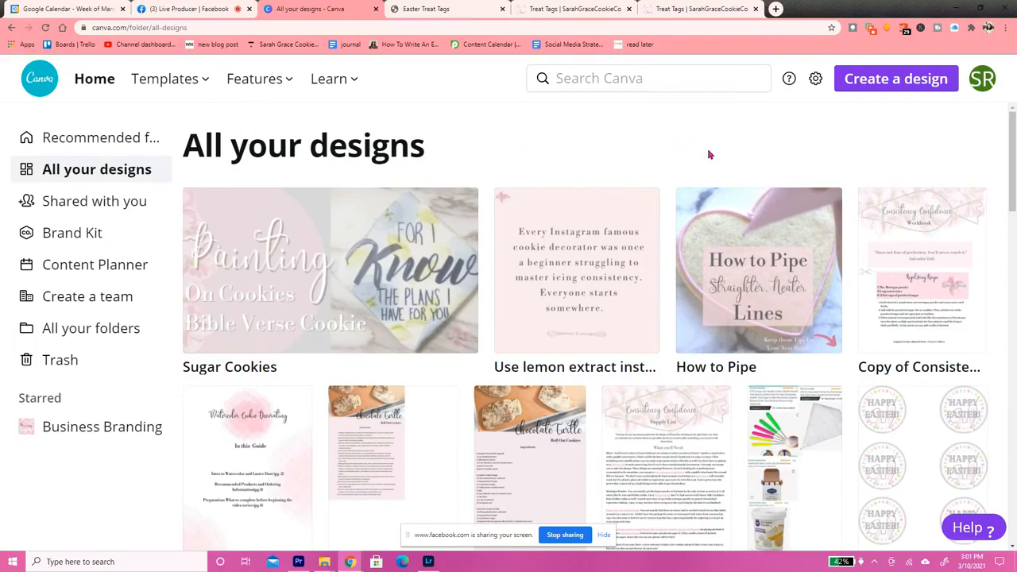
Create a blank US Letter document (8.5 × 11 in) and show its rulers
{"action": "left_click", "coordinate": [861, 92]}
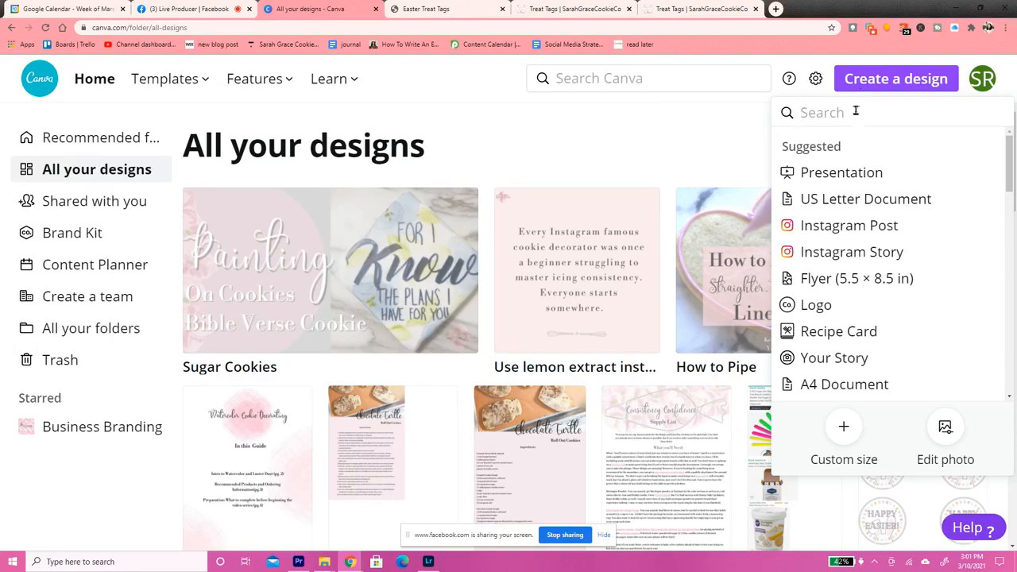
{"action": "left_click", "coordinate": [851, 200]}
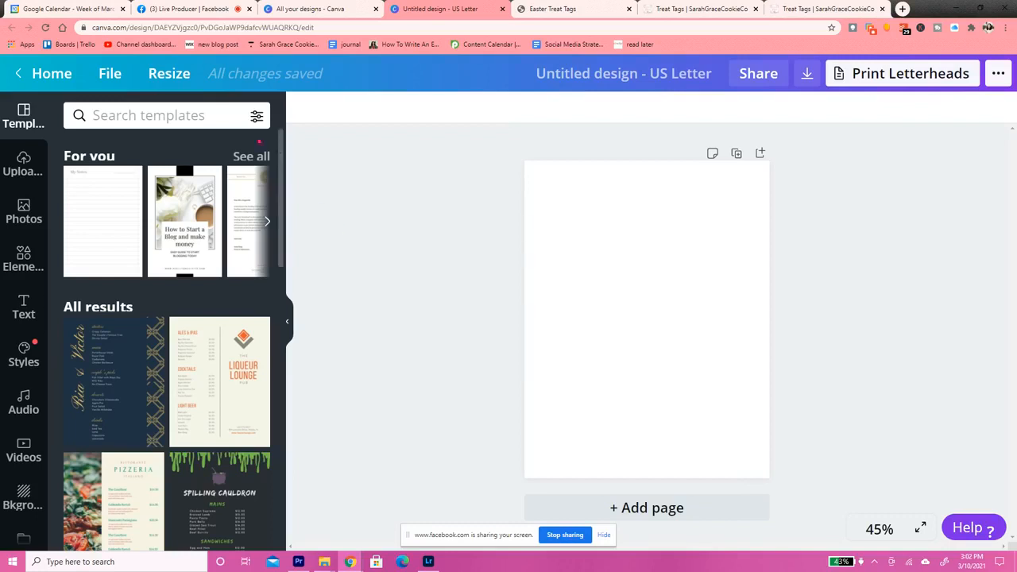
{"action": "left_click", "coordinate": [110, 76]}
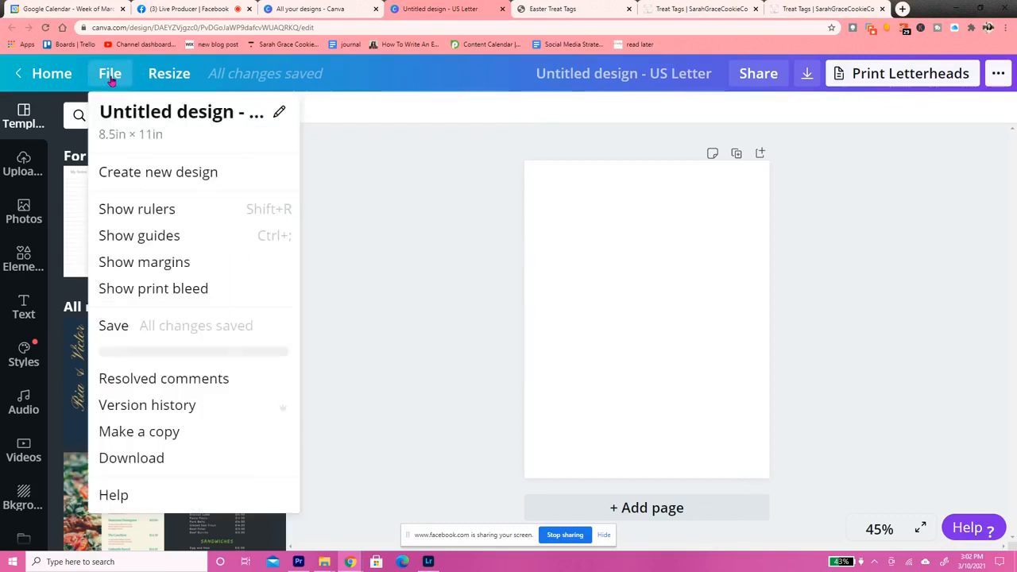
{"action": "left_click", "coordinate": [151, 215]}
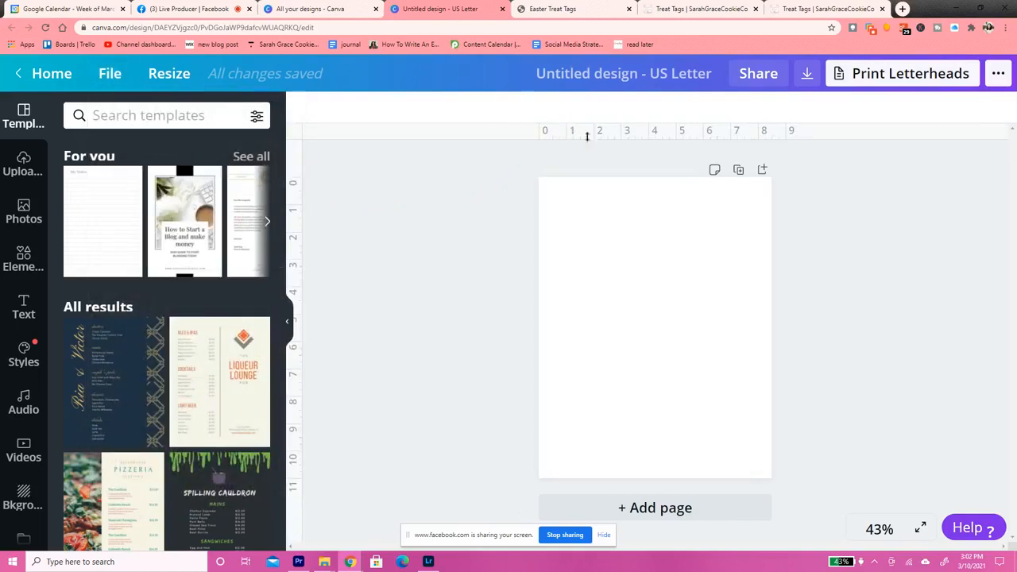
{"action": "left_click_drag", "start_coordinate": [582, 201], "coordinate": [620, 238]}
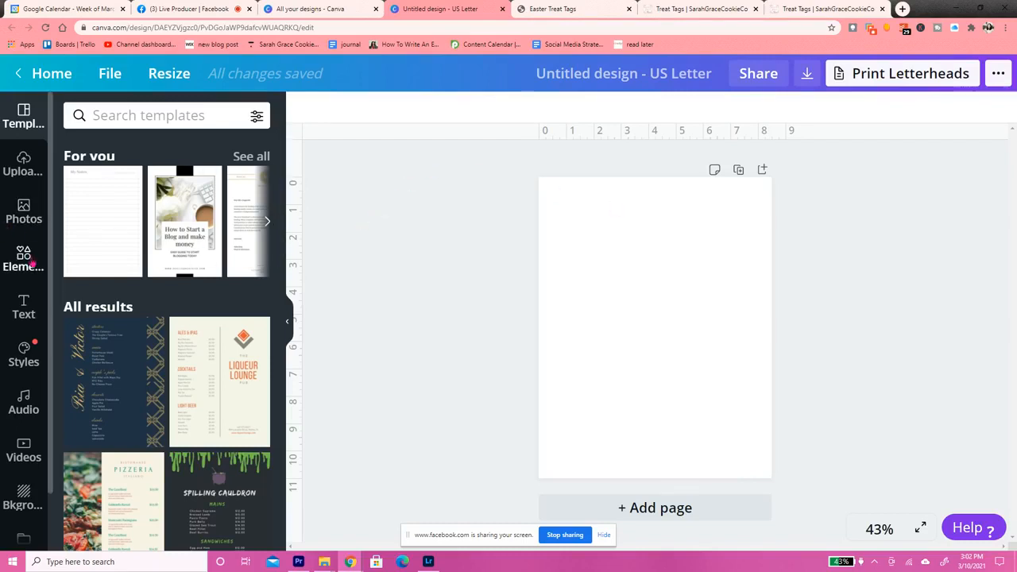
Add a circle shape in the page's top-left corner and scale it to about 4 inches across
{"action": "left_click", "coordinate": [32, 265]}
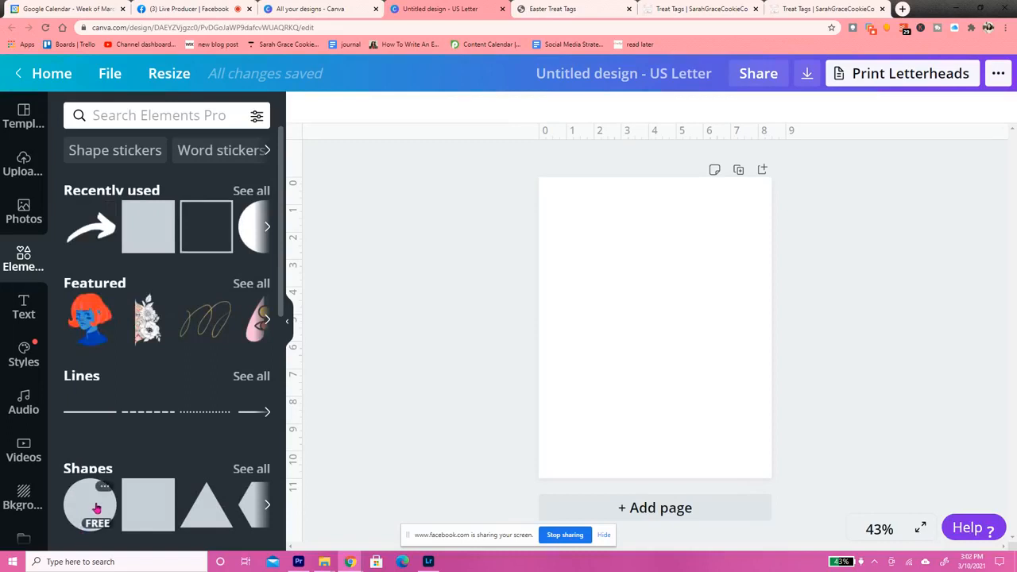
{"action": "left_click", "coordinate": [94, 506]}
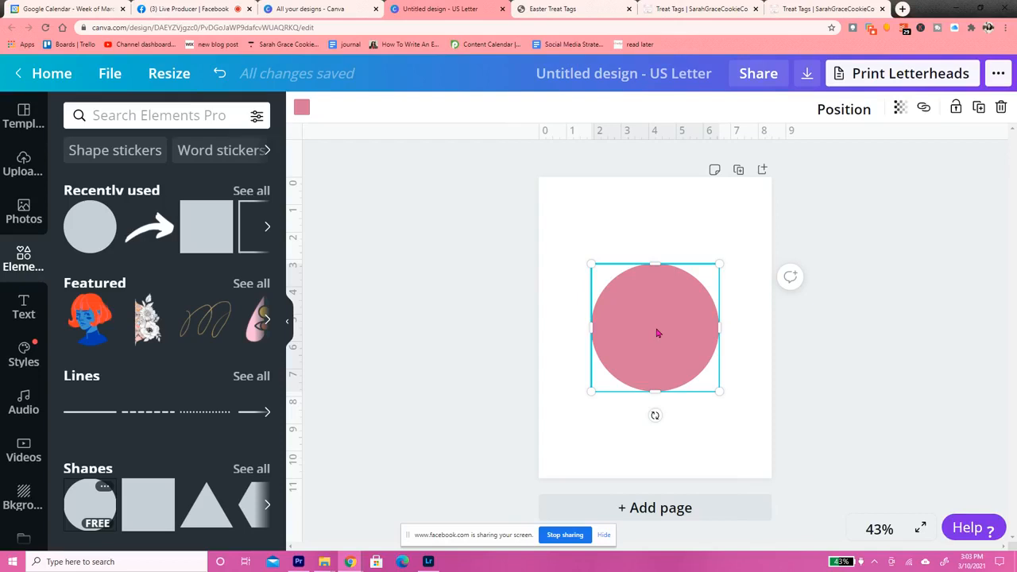
{"action": "left_click_drag", "start_coordinate": [673, 336], "coordinate": [622, 252]}
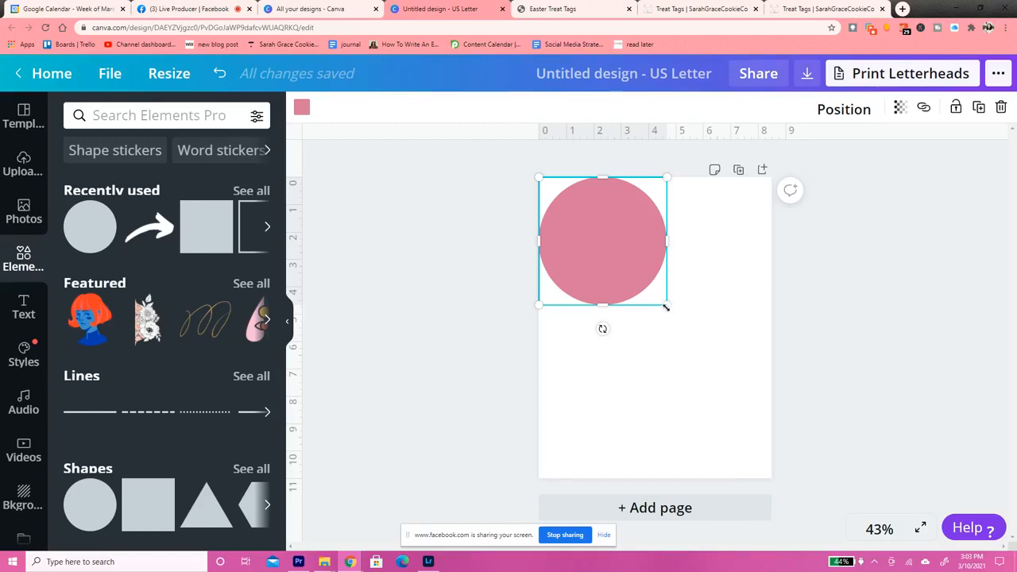
{"action": "left_click_drag", "start_coordinate": [668, 307], "coordinate": [644, 294]}
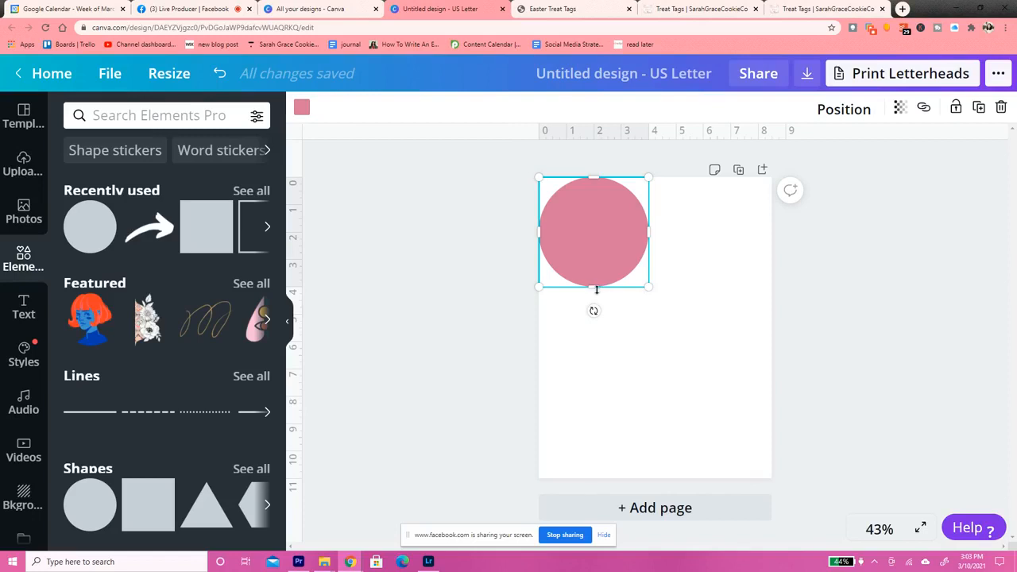
Try the circle at about 3.7 and 3.3 inches across, and return it to about 4 inches in the page's top-left corner
{"action": "left_click_drag", "start_coordinate": [650, 287], "coordinate": [641, 278]}
{"action": "left_click_drag", "start_coordinate": [600, 241], "coordinate": [606, 250]}
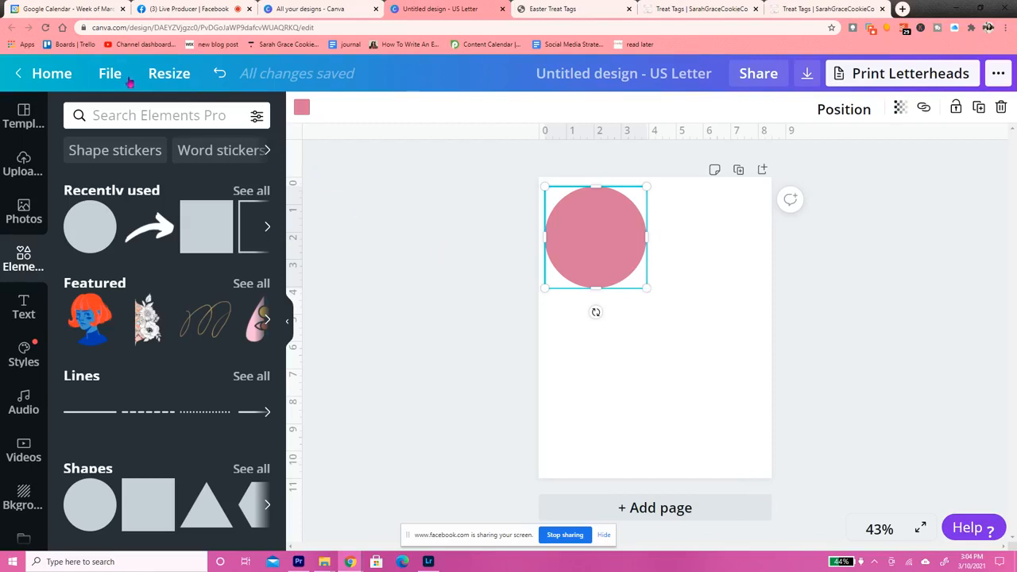
{"action": "left_click", "coordinate": [111, 73]}
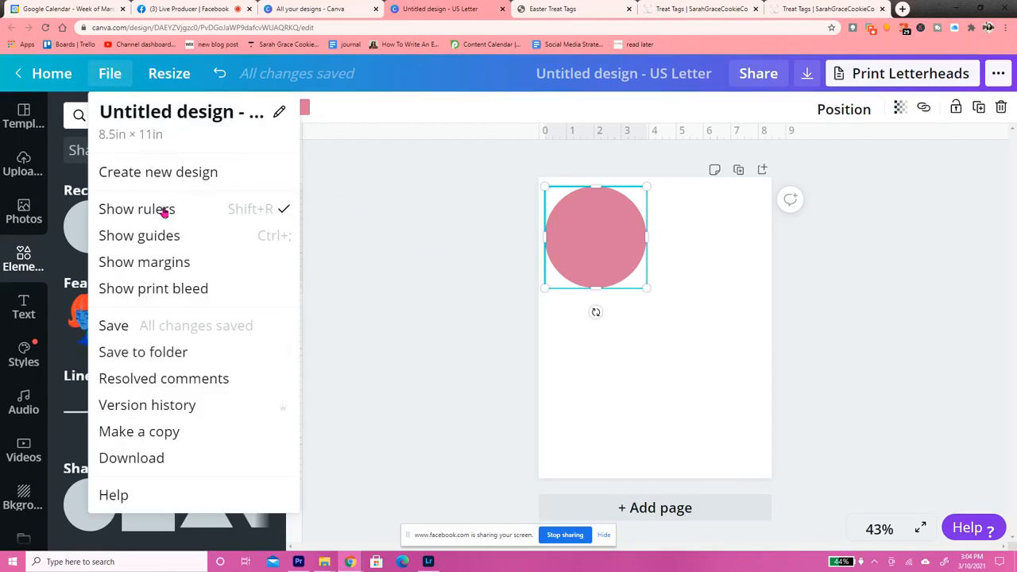
{"action": "left_click", "coordinate": [380, 251]}
{"action": "left_click", "coordinate": [626, 247]}
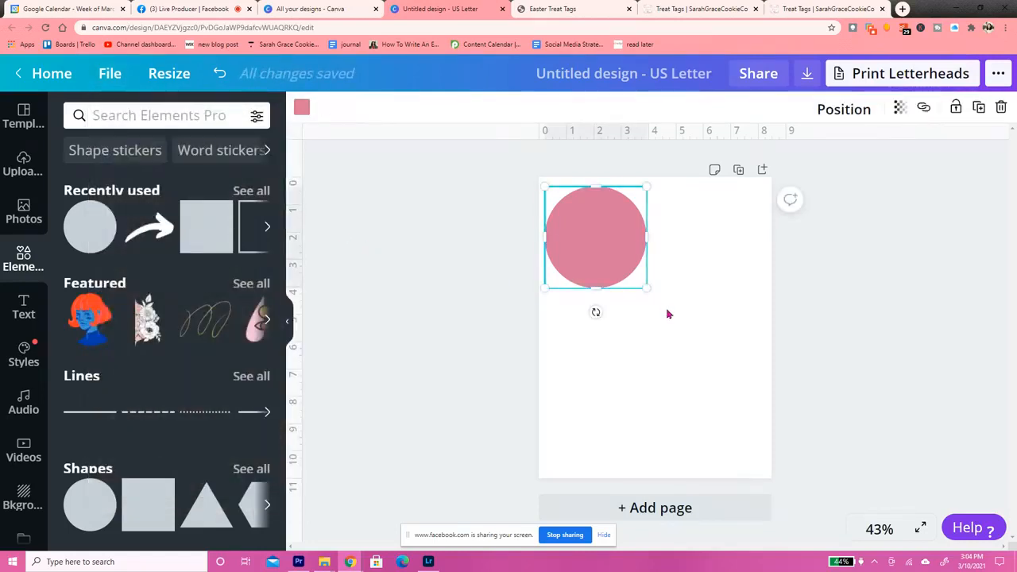
{"action": "left_click_drag", "start_coordinate": [651, 291], "coordinate": [637, 284]}
{"action": "left_click_drag", "start_coordinate": [602, 238], "coordinate": [596, 229]}
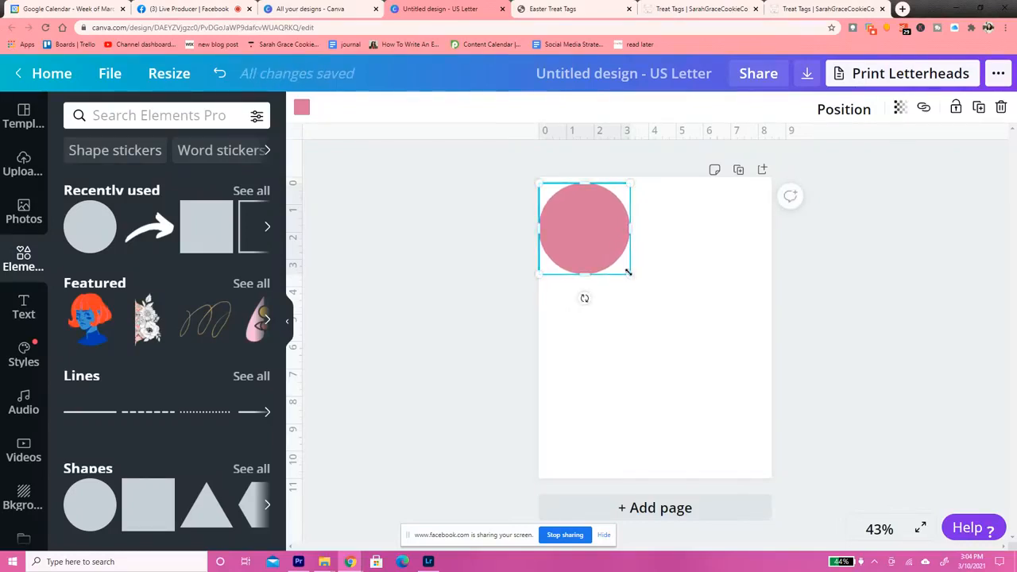
{"action": "mouse_move", "coordinate": [630, 273]}
{"action": "left_mouse_down"}
{"action": "mouse_move", "coordinate": [621, 267]}
{"action": "mouse_move", "coordinate": [651, 290]}
{"action": "mouse_move", "coordinate": [636, 265]}
{"action": "mouse_move", "coordinate": [637, 277]}
{"action": "left_mouse_up"}
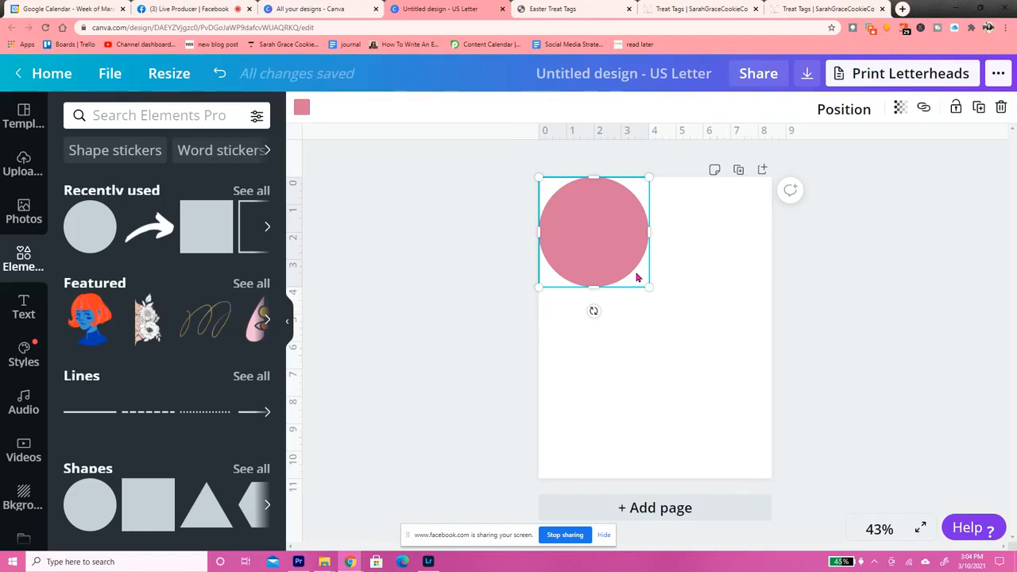
Fill the circle with the lightest default gray and duplicate it
{"action": "left_click", "coordinate": [304, 106]}
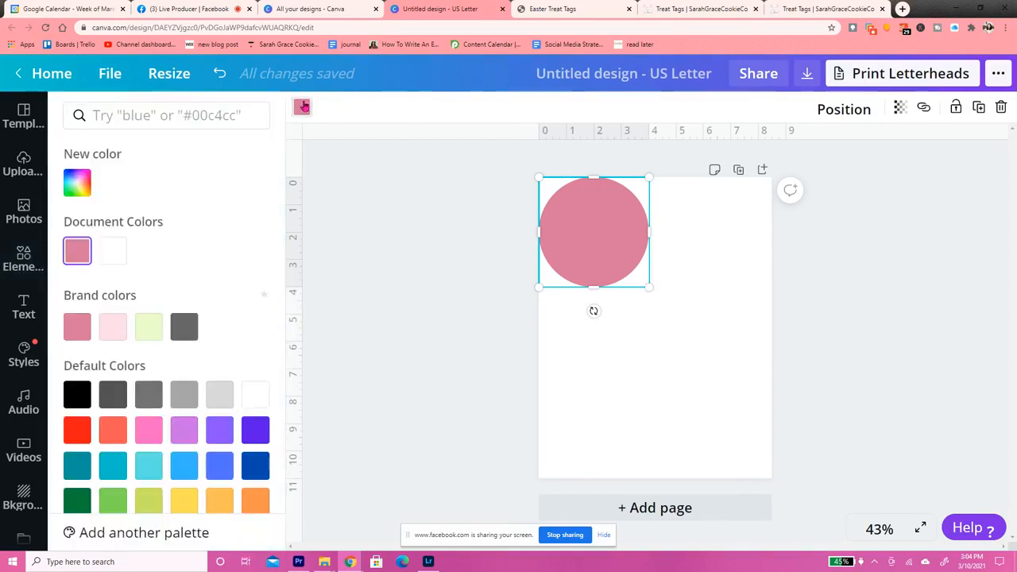
{"action": "left_click", "coordinate": [217, 403]}
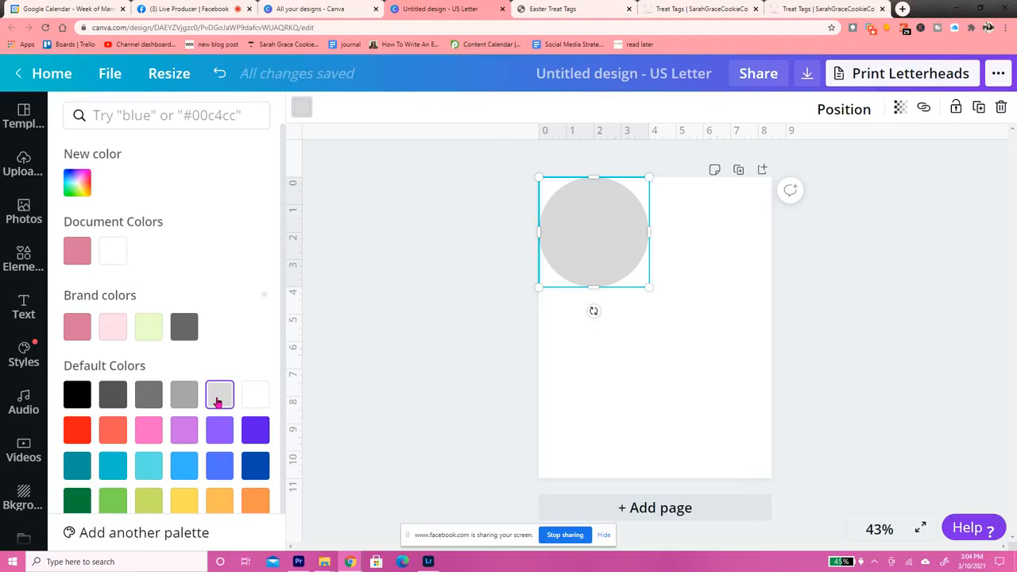
{"action": "left_click", "coordinate": [981, 117]}
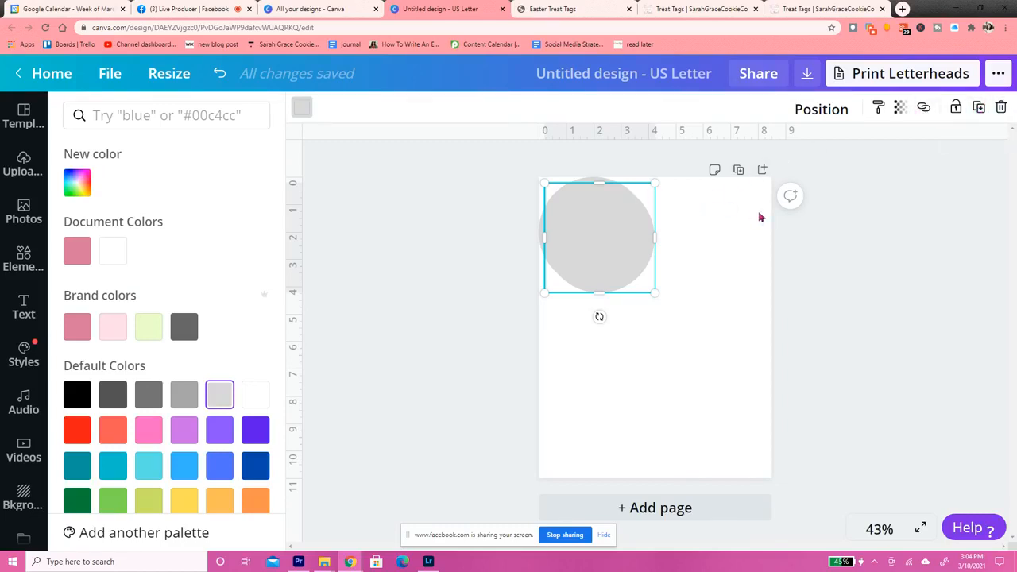
Fill the duplicate circle with white and shrink it to about 3.7 inches across, inside the gray circle
{"action": "left_click", "coordinate": [305, 113]}
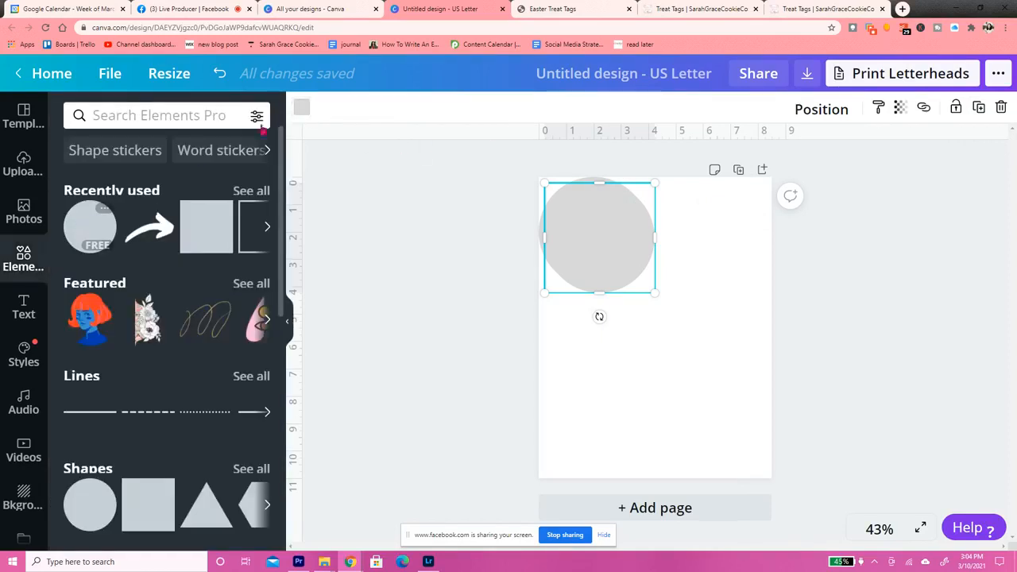
{"action": "left_click", "coordinate": [304, 113]}
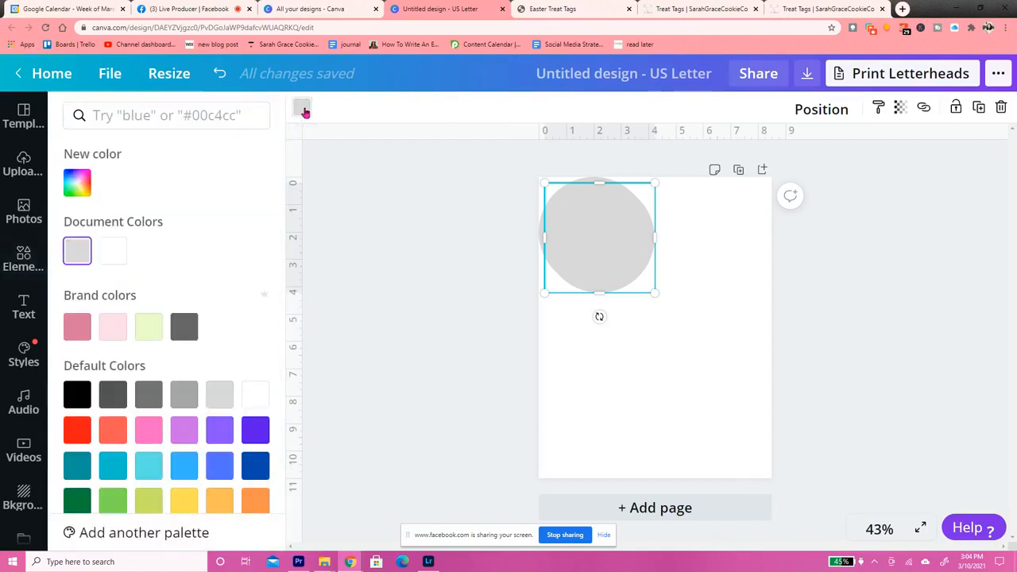
{"action": "left_click", "coordinate": [113, 250]}
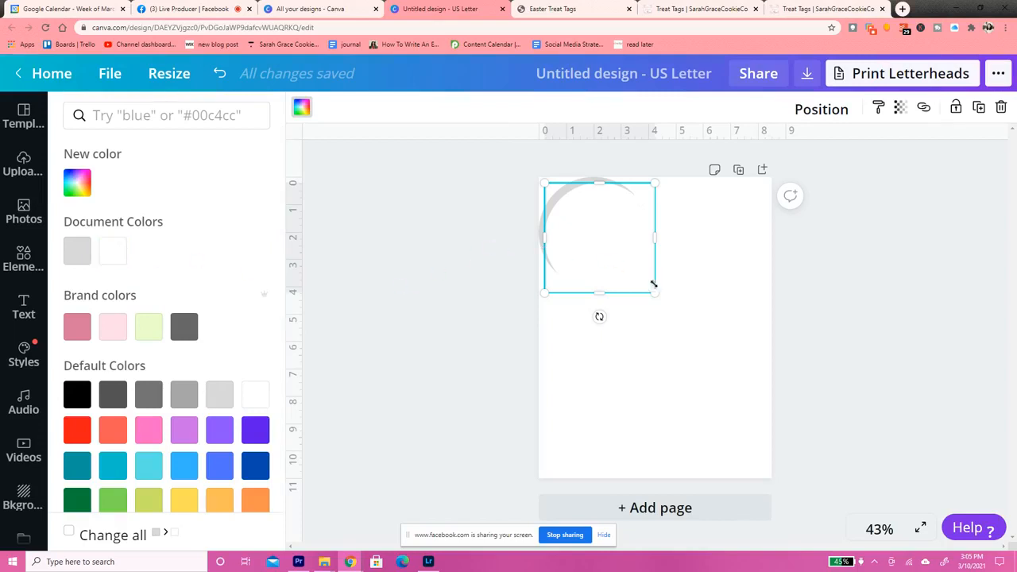
{"action": "left_click_drag", "start_coordinate": [654, 294], "coordinate": [645, 286]}
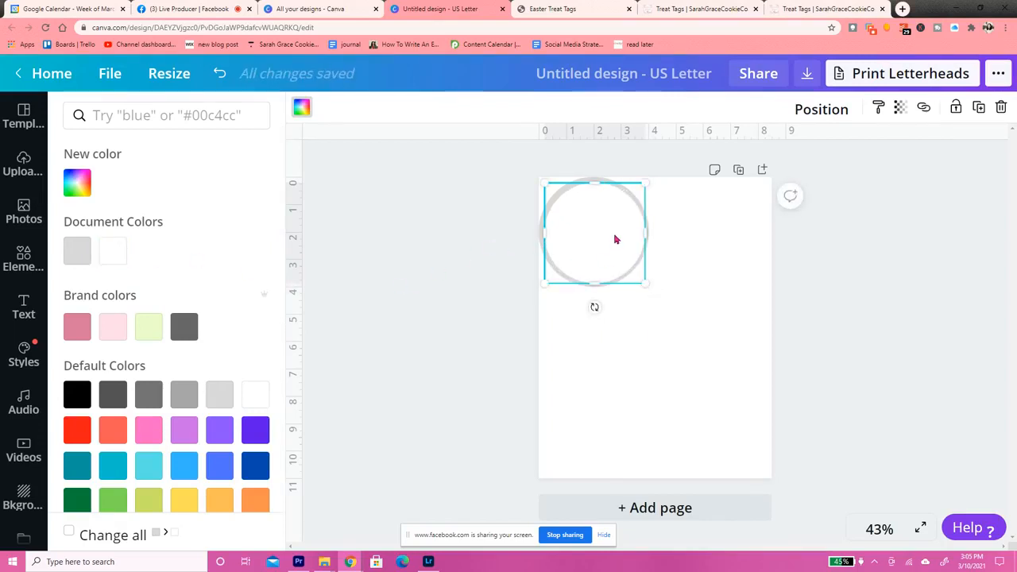
Enlarge the white circle to about 3.9 inches across and center it in the gray circle, leaving a thin, even border
{"action": "left_click_drag", "start_coordinate": [612, 236], "coordinate": [613, 236]}
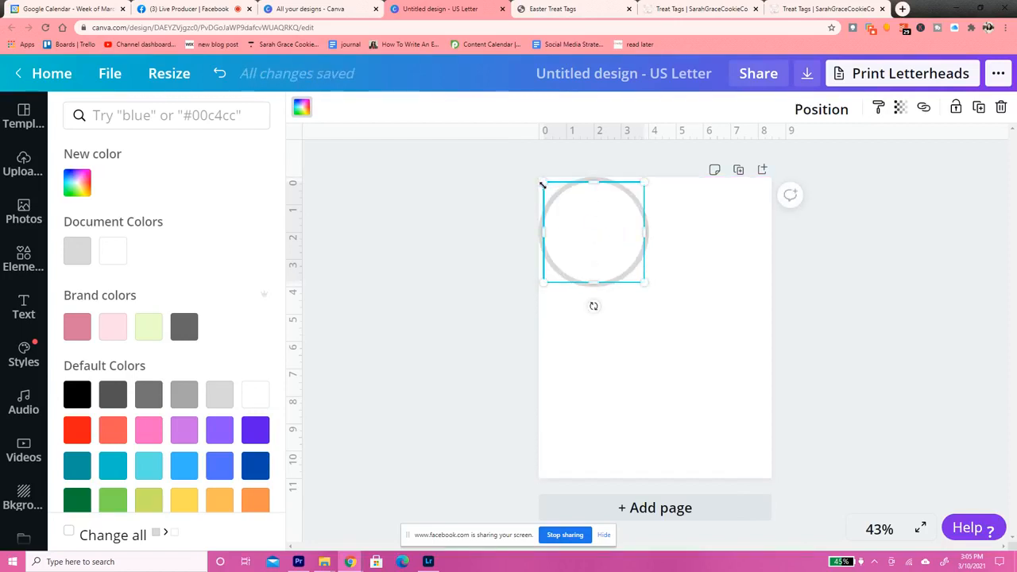
{"action": "left_click_drag", "start_coordinate": [541, 182], "coordinate": [541, 184]}
{"action": "left_click_drag", "start_coordinate": [540, 183], "coordinate": [540, 183]}
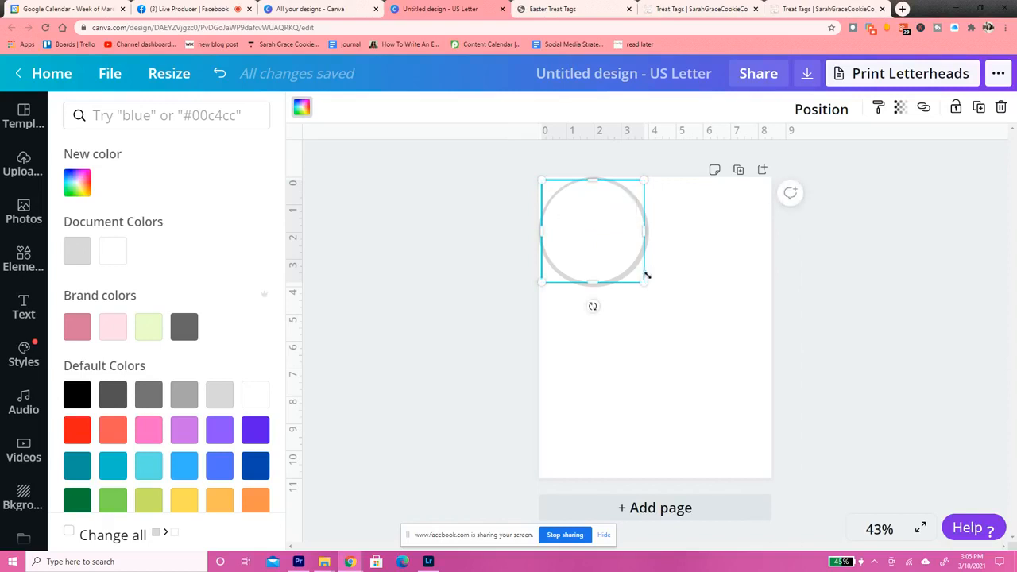
{"action": "left_click_drag", "start_coordinate": [643, 282], "coordinate": [645, 282]}
{"action": "left_click", "coordinate": [880, 532]}
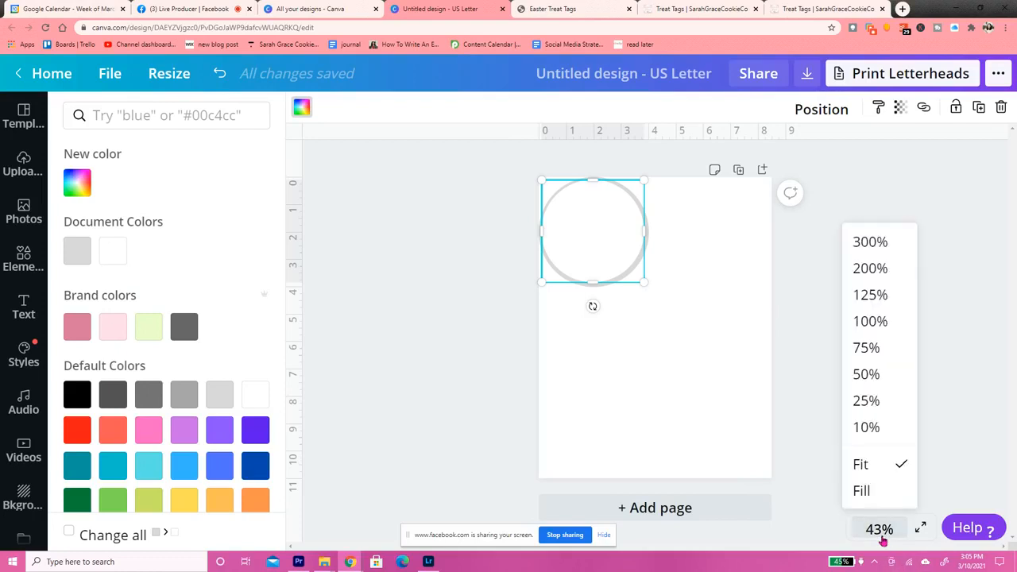
{"action": "left_click", "coordinate": [874, 329]}
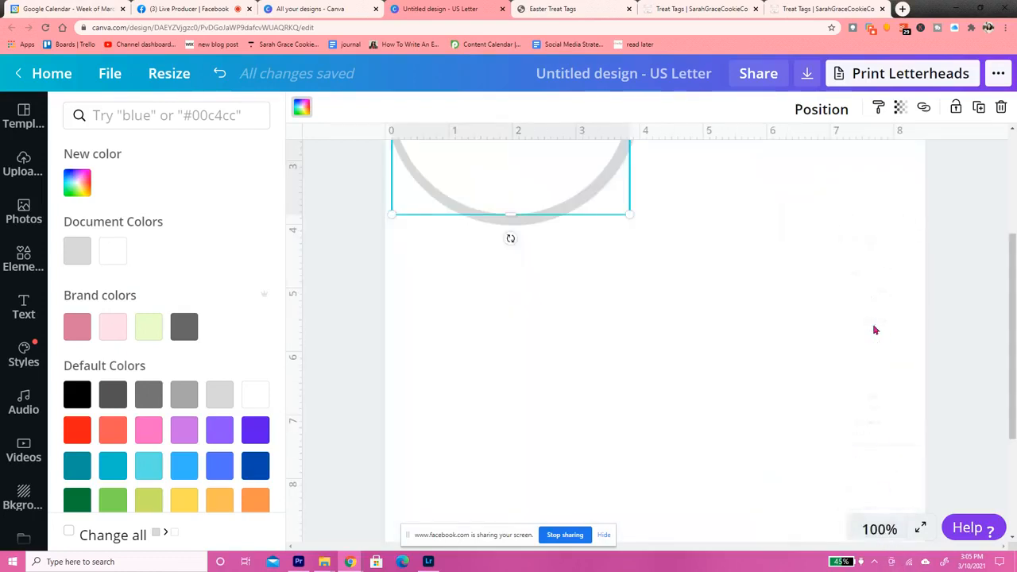
{"action": "left_click", "coordinate": [876, 530]}
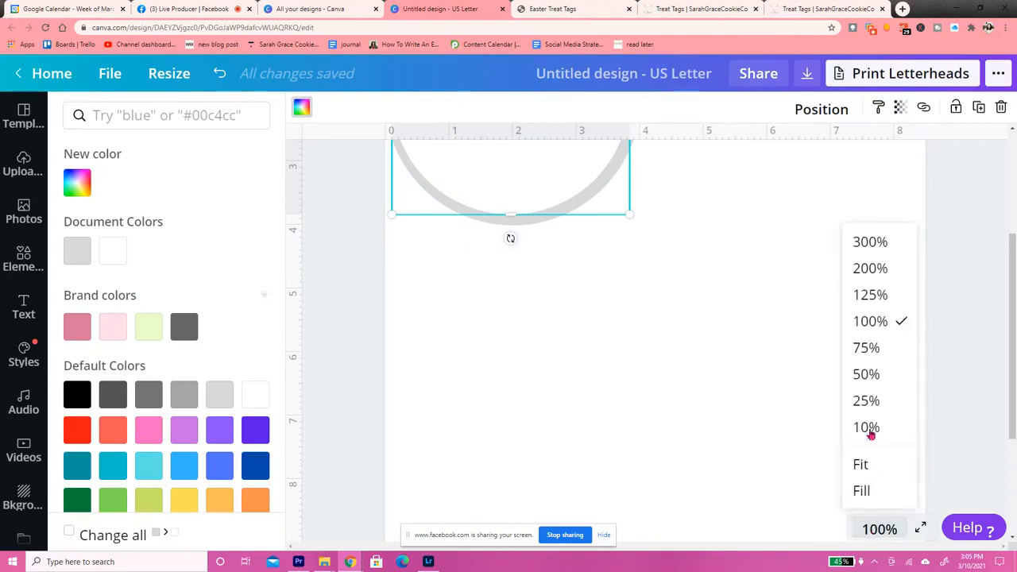
{"action": "left_click", "coordinate": [878, 299]}
{"action": "left_click_drag", "start_coordinate": [1015, 333], "coordinate": [1015, 220]}
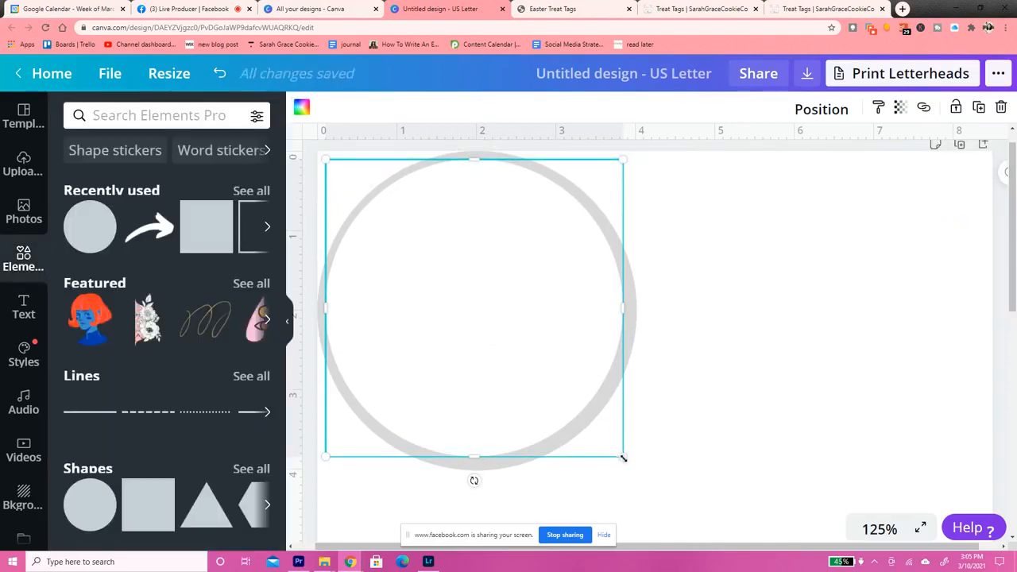
{"action": "left_click_drag", "start_coordinate": [624, 457], "coordinate": [631, 464]}
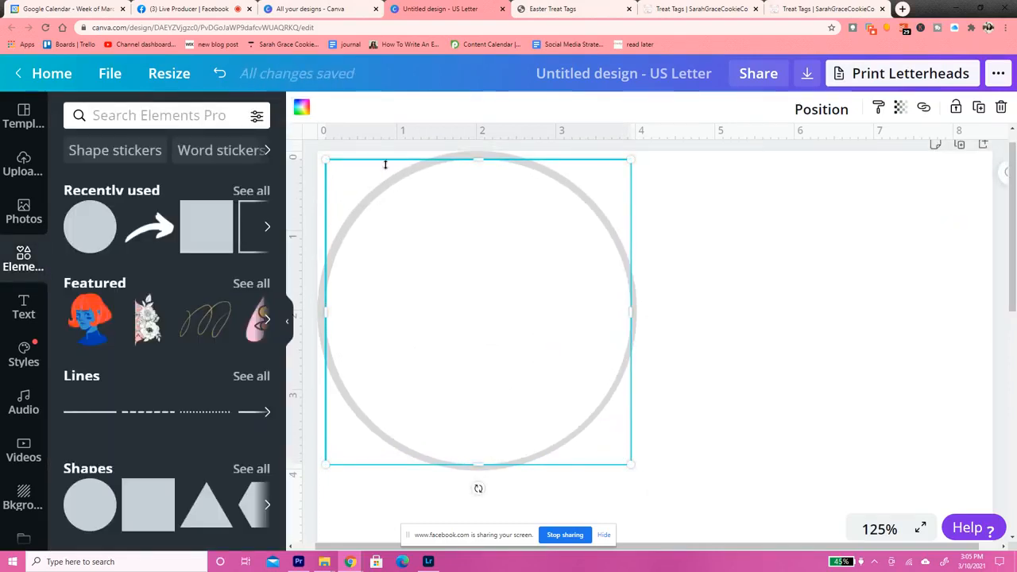
{"action": "left_click_drag", "start_coordinate": [326, 158], "coordinate": [320, 157]}
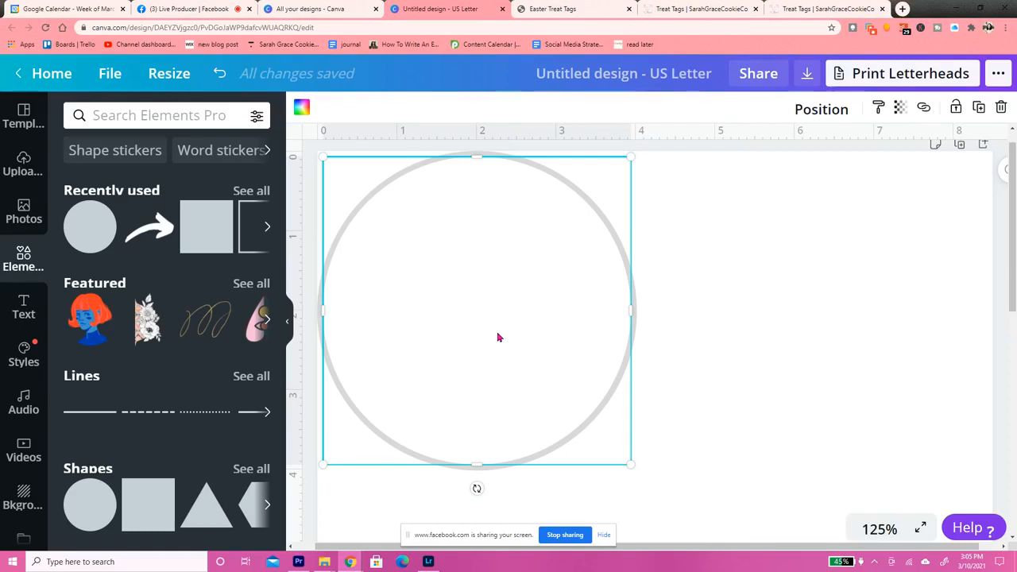
{"action": "left_click", "coordinate": [752, 295]}
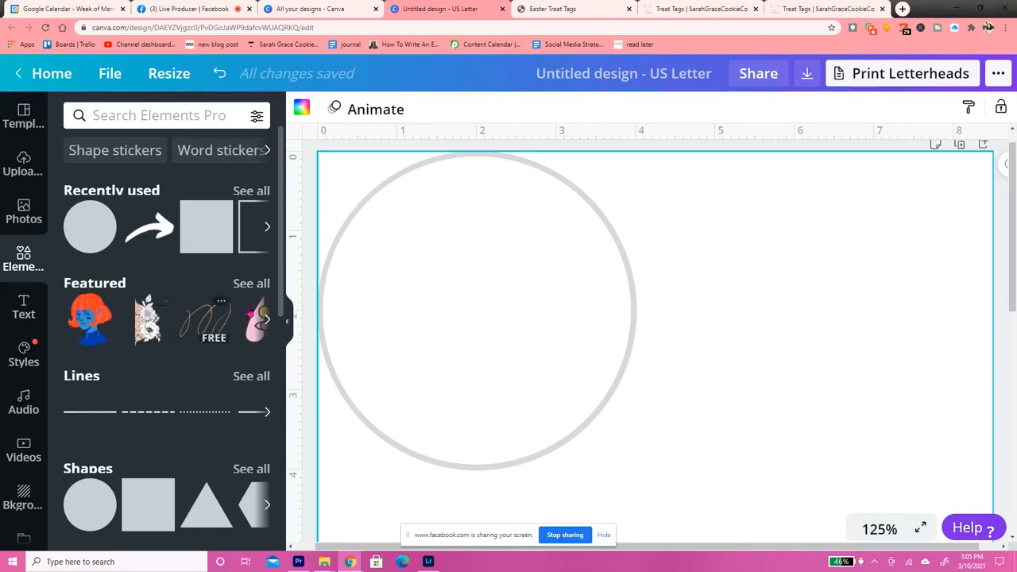
Browse the full collection of featured elements for tag graphics
{"action": "left_click", "coordinate": [250, 284]}
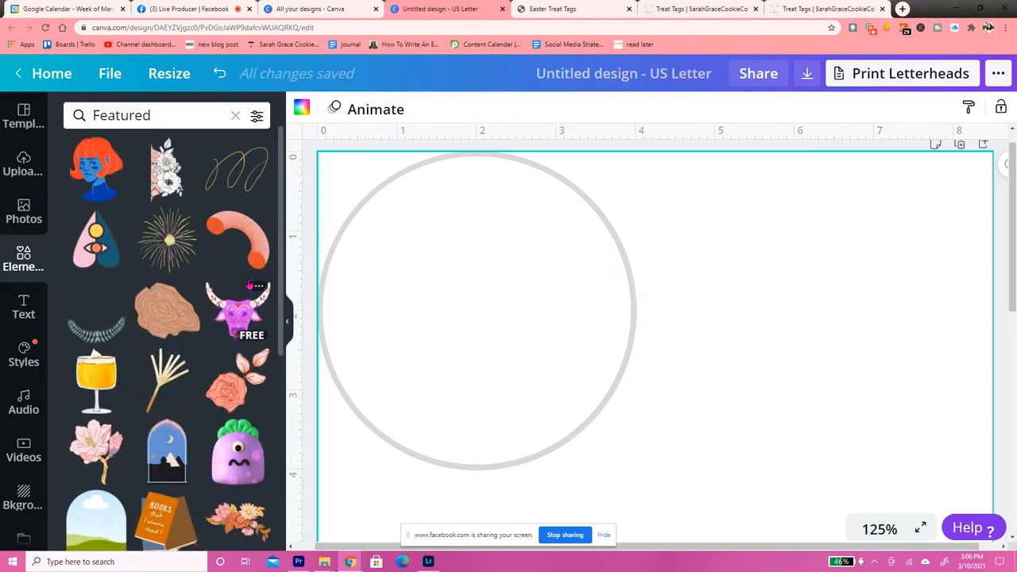
{"action": "scroll", "coordinate": [283, 343], "scroll_direction": "down", "scroll_amount": 3}
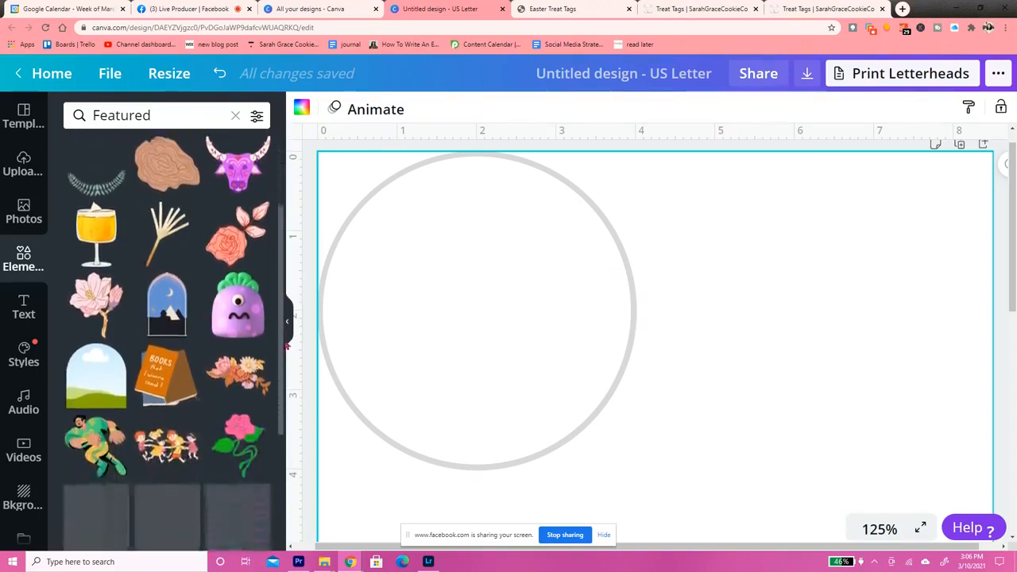
{"action": "scroll", "coordinate": [282, 350], "scroll_direction": "down", "scroll_amount": 5}
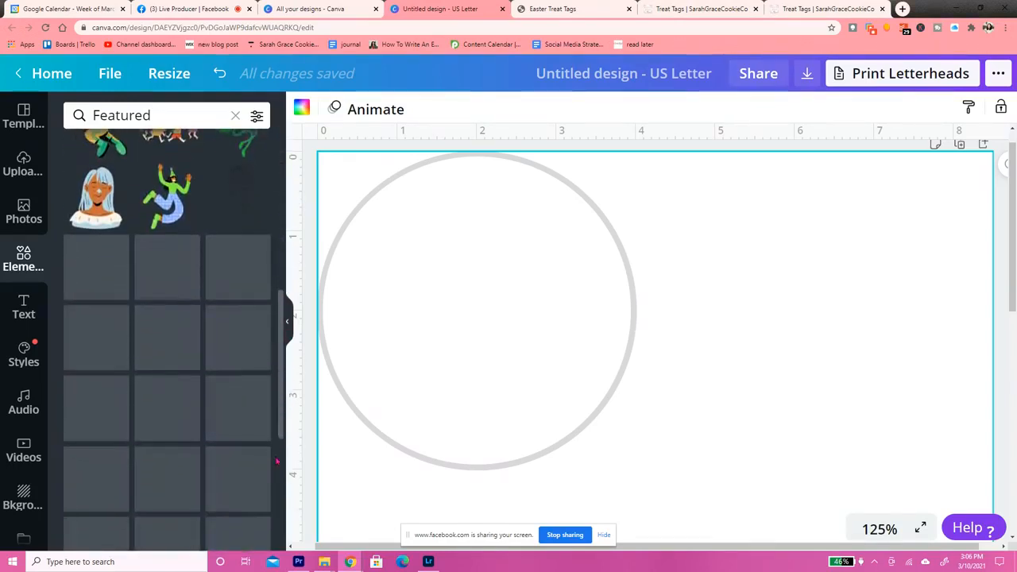
{"action": "left_click_drag", "start_coordinate": [277, 461], "coordinate": [287, 268]}
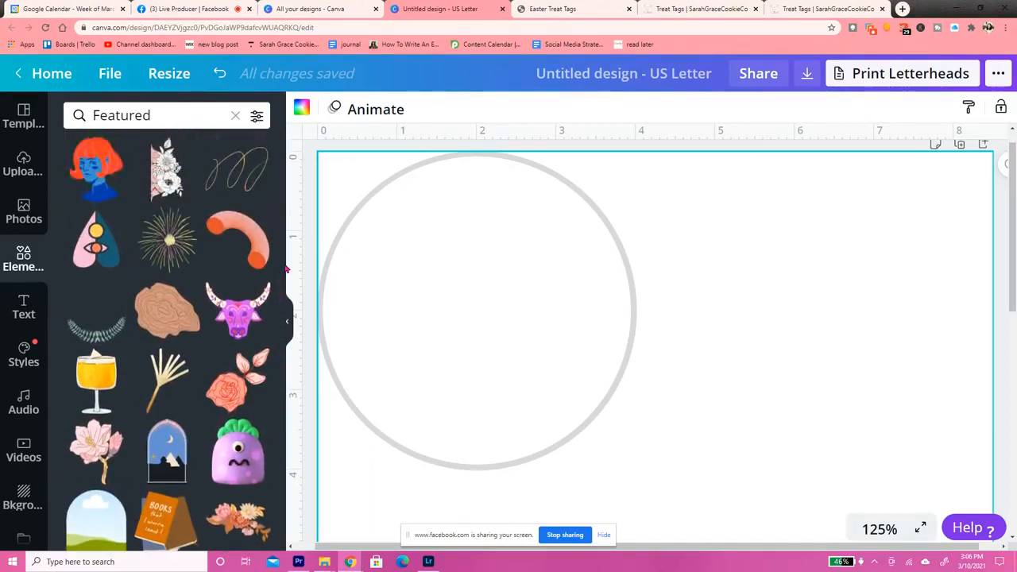
Replace the featured listing with an element search for "easter" and look through the graphics for suitable tag decorations
{"action": "left_click", "coordinate": [184, 120]}
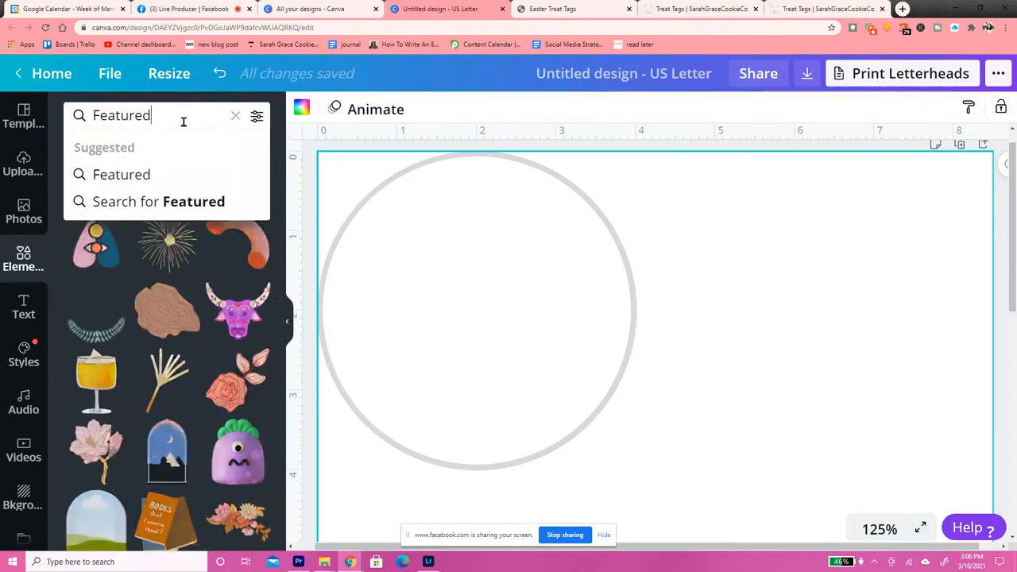
{"action": "left_click", "coordinate": [236, 115]}
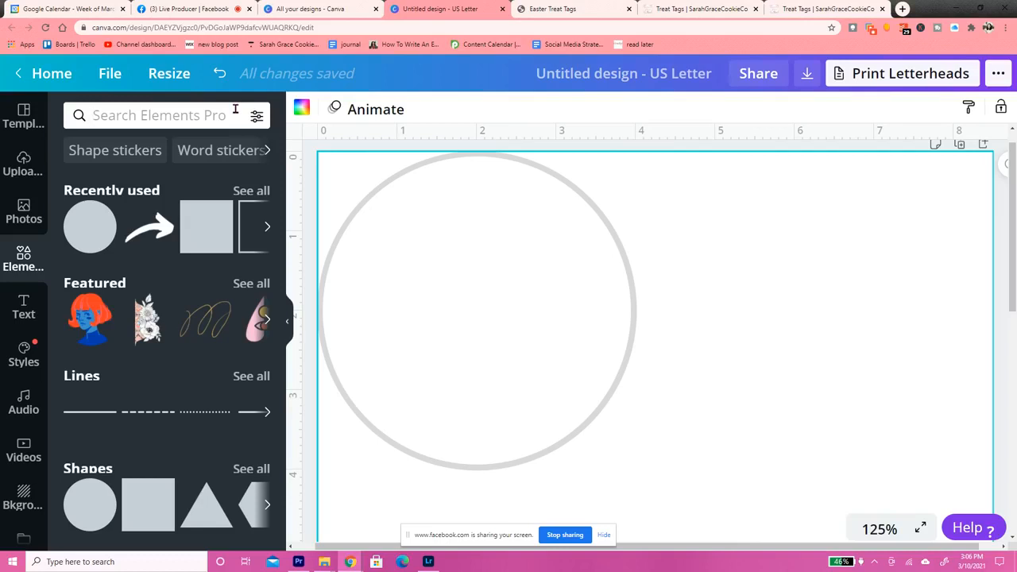
{"action": "type", "text": "easter"}
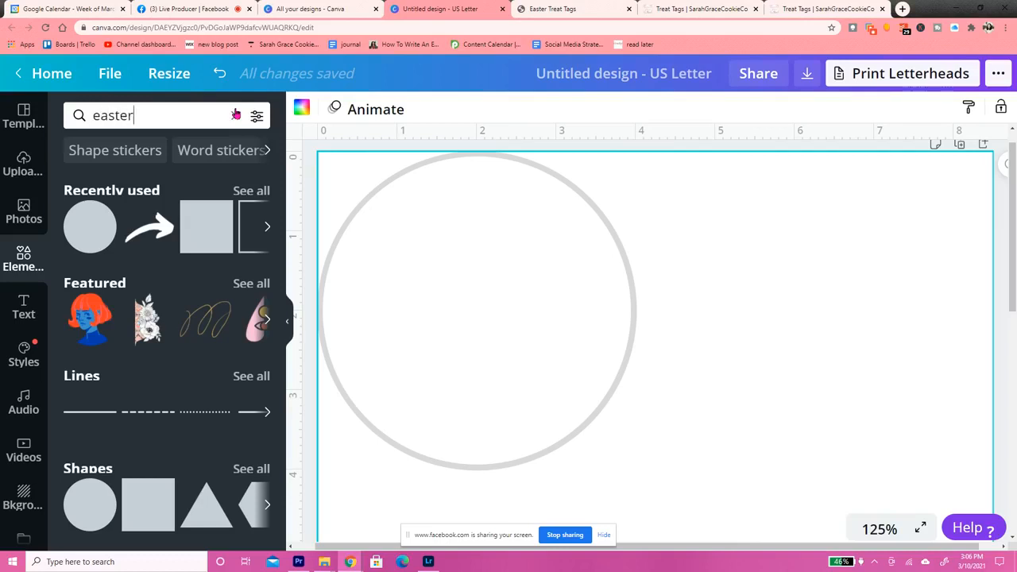
{"action": "key", "text": "Return"}
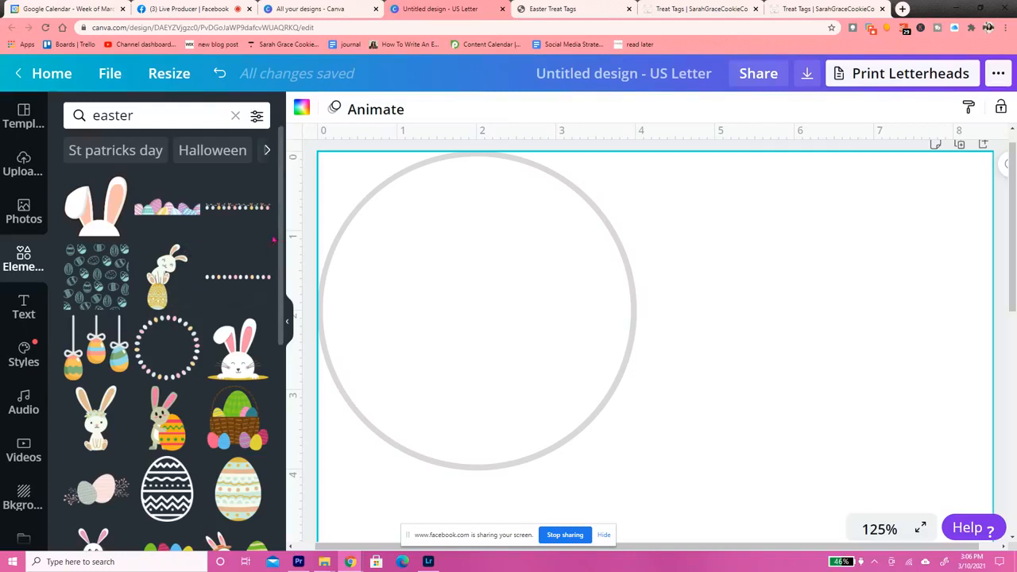
{"action": "scroll", "coordinate": [283, 239], "scroll_direction": "down", "scroll_amount": 4}
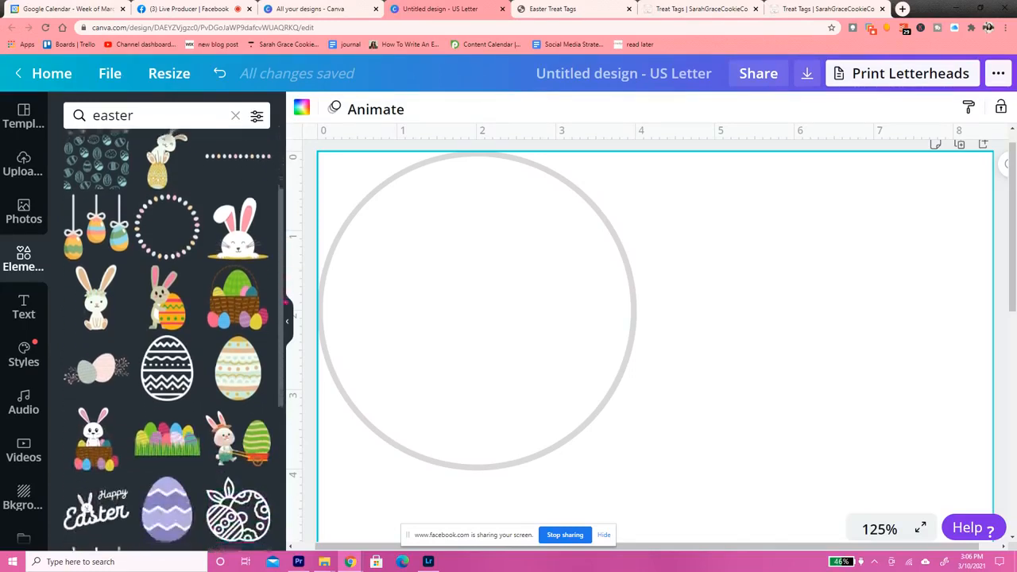
{"action": "scroll", "coordinate": [288, 322], "scroll_direction": "down", "scroll_amount": 5}
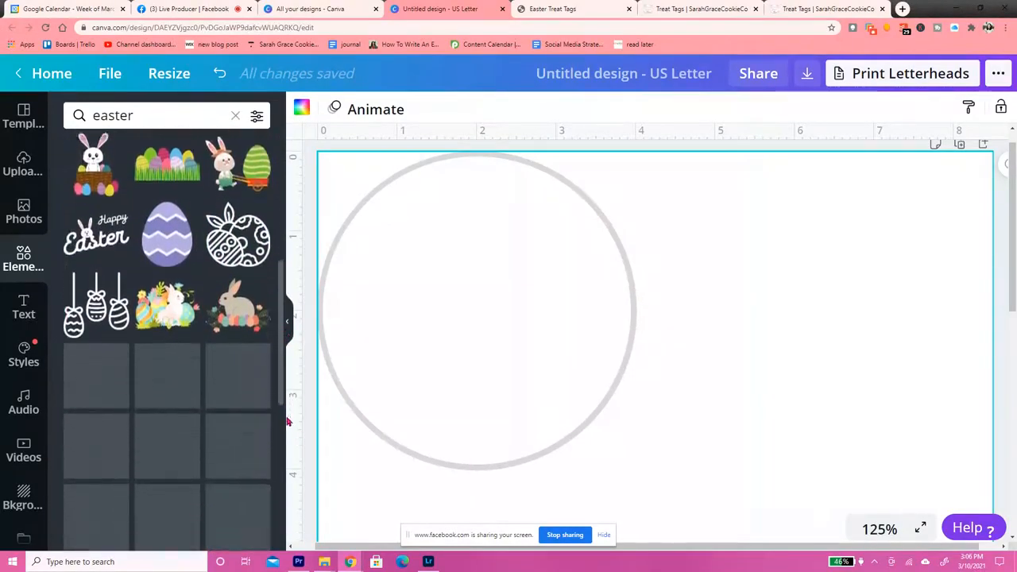
{"action": "scroll", "coordinate": [288, 441], "scroll_direction": "down", "scroll_amount": 2}
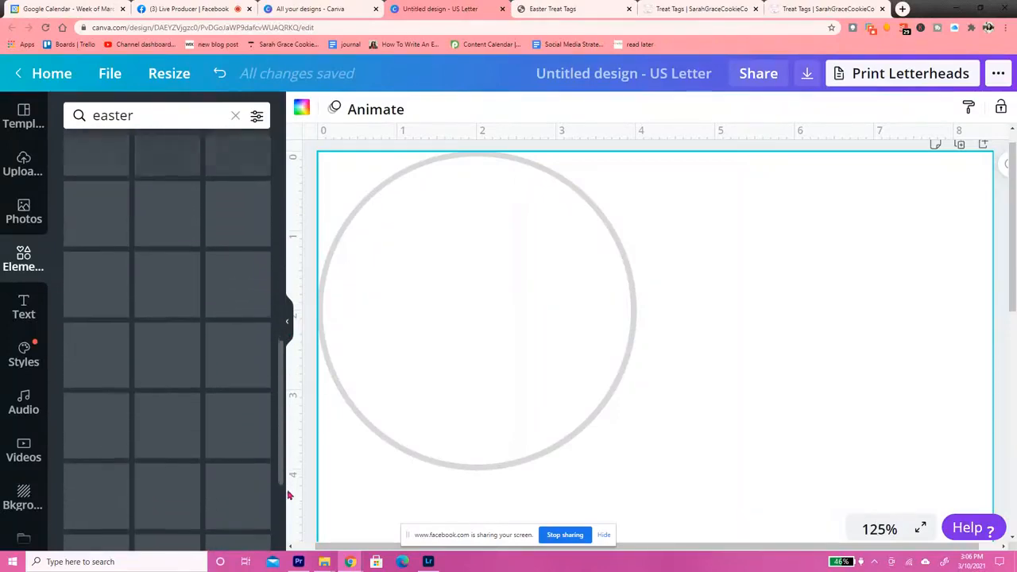
{"action": "left_click_drag", "start_coordinate": [288, 454], "coordinate": [294, 246]}
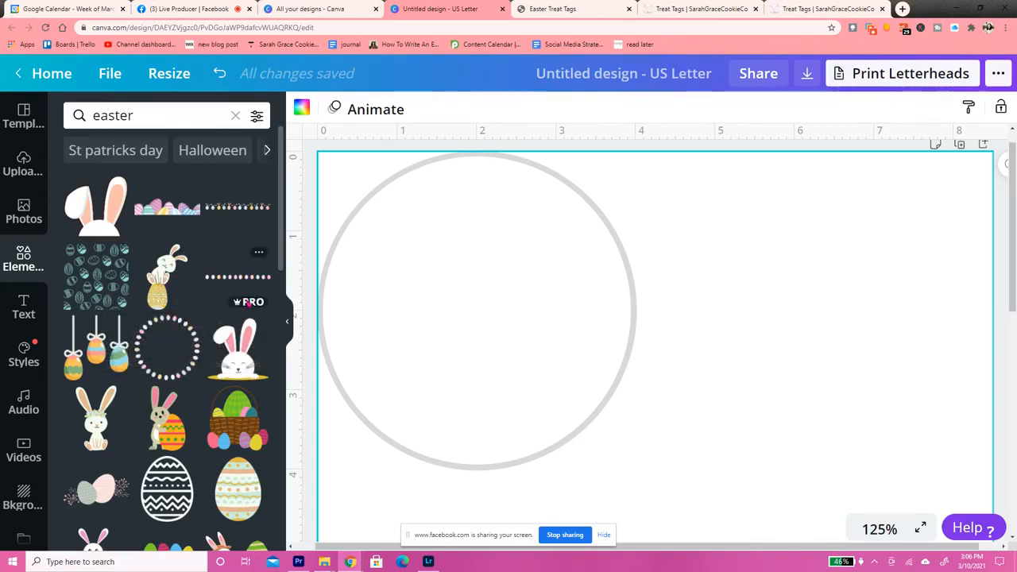
{"action": "mouse_move", "coordinate": [249, 303]}
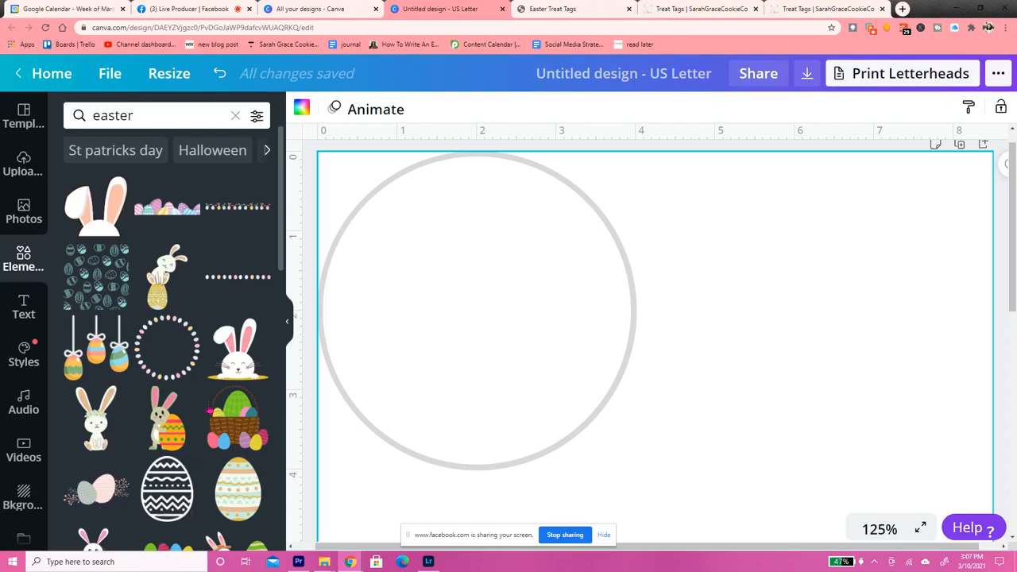
Add the ring of pastel Easter eggs, scale it to about 3.8 inches across, and center it inside the gray-bordered circle
{"action": "left_click", "coordinate": [156, 355]}
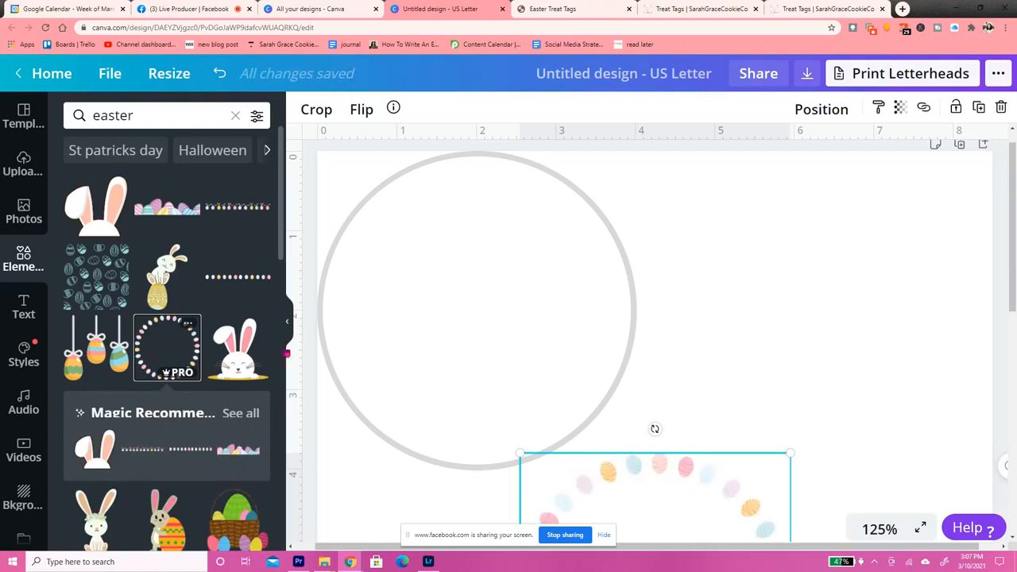
{"action": "left_click_drag", "start_coordinate": [672, 484], "coordinate": [496, 211]}
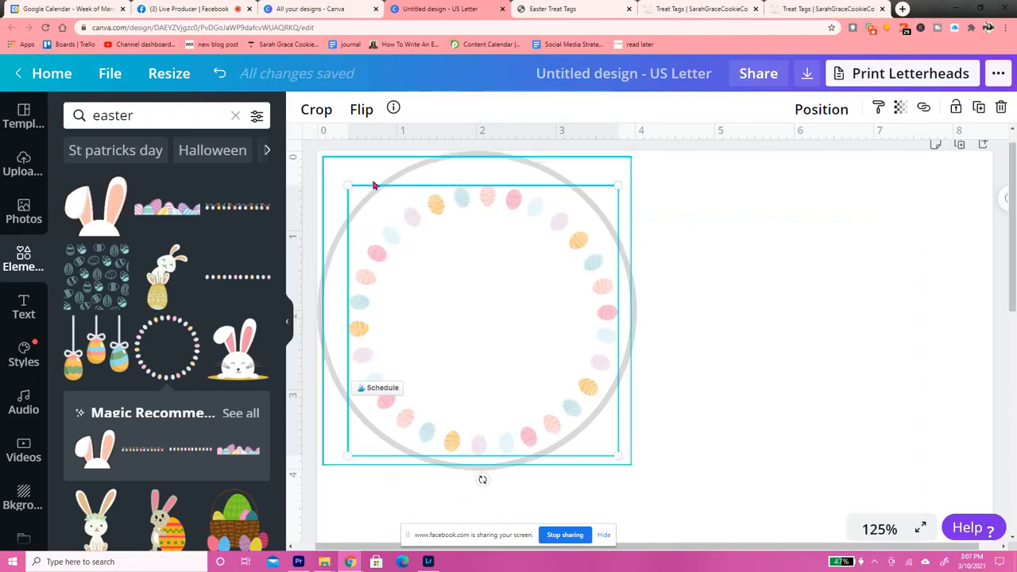
{"action": "left_click_drag", "start_coordinate": [345, 185], "coordinate": [328, 156]}
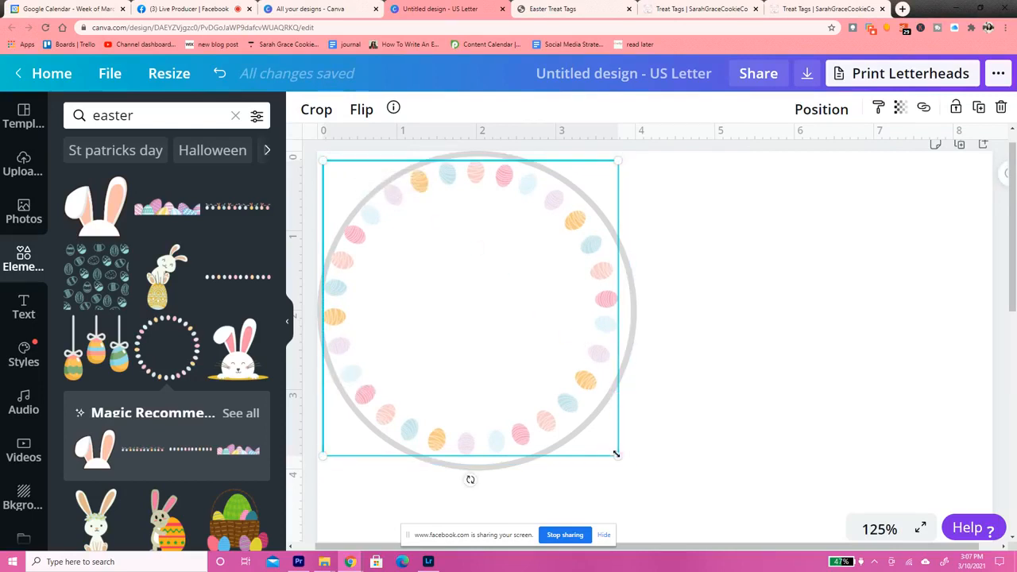
{"action": "left_click_drag", "start_coordinate": [618, 456], "coordinate": [625, 464]}
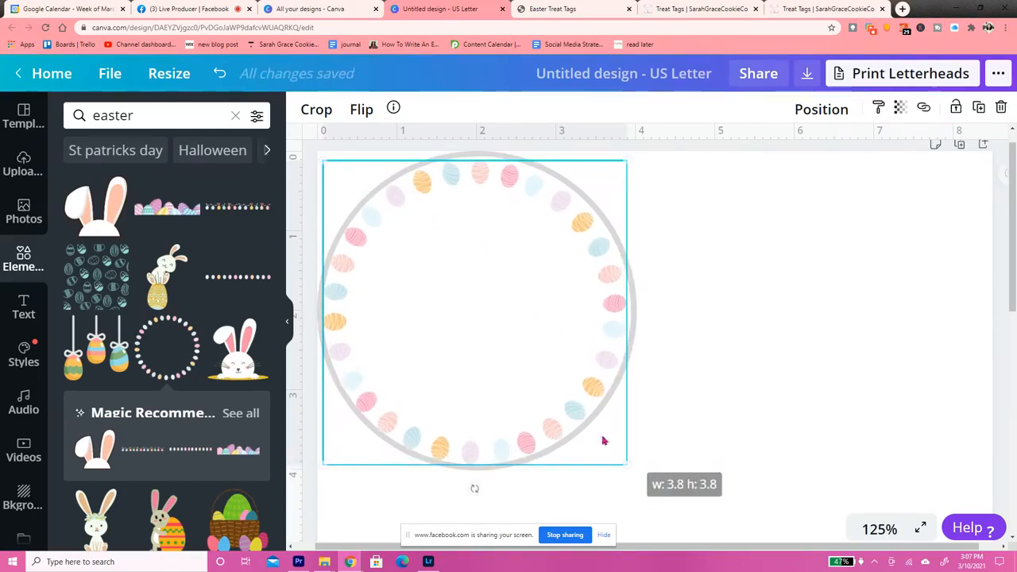
{"action": "left_click_drag", "start_coordinate": [518, 390], "coordinate": [519, 388]}
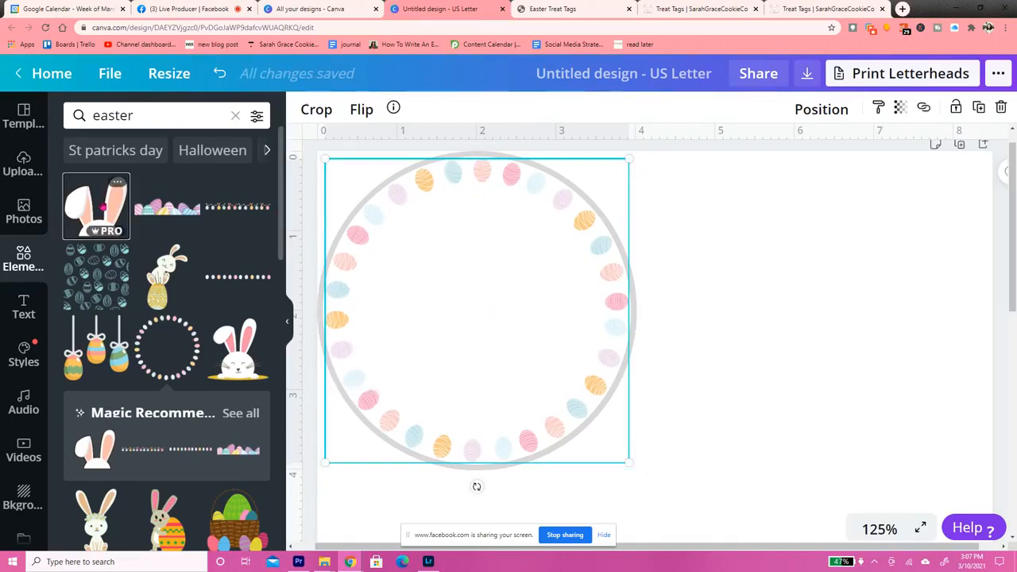
Add the bunny ears graphic, scale it to about 2.6 inches wide, and place it over the lower part of the egg ring
{"action": "left_click", "coordinate": [96, 205]}
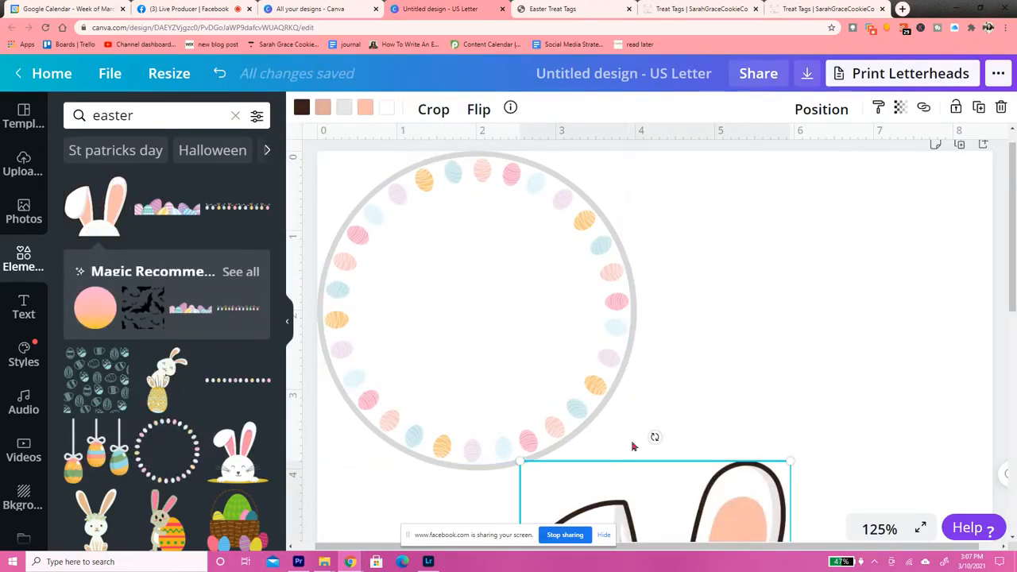
{"action": "left_click_drag", "start_coordinate": [635, 477], "coordinate": [538, 263]}
{"action": "left_click_drag", "start_coordinate": [611, 200], "coordinate": [559, 268]}
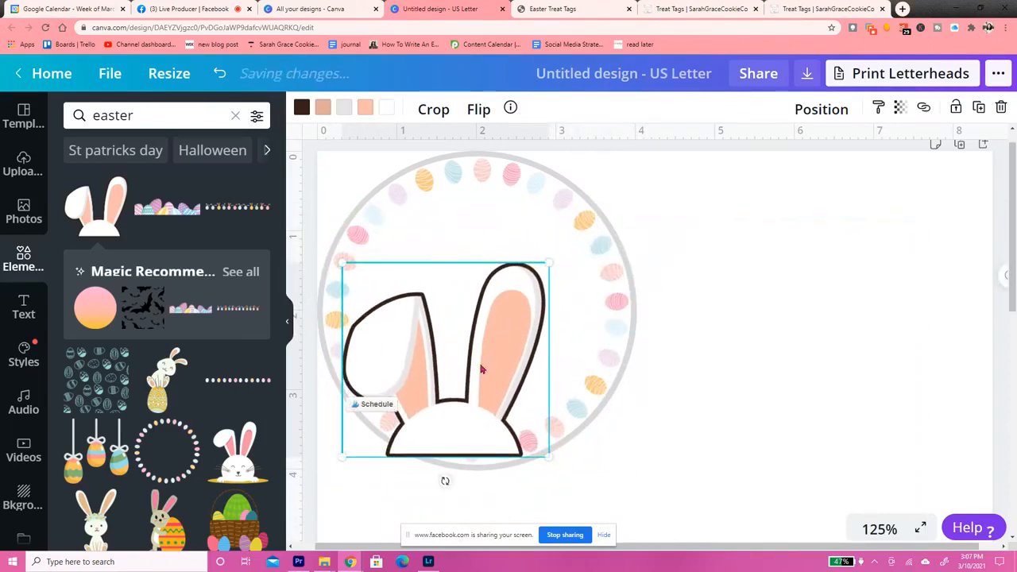
{"action": "left_click_drag", "start_coordinate": [491, 357], "coordinate": [504, 359]}
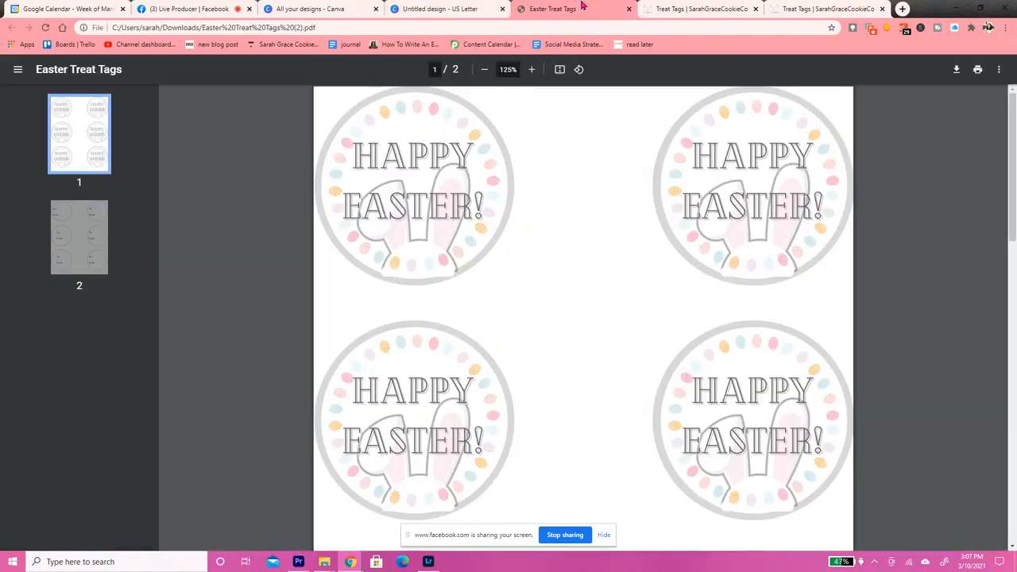
Check the bunny colors in the Easter Treat Tags PDF and recolor the bunny ears' dark outline with the lightest default gray
{"action": "left_click", "coordinate": [582, 8]}
{"action": "left_click", "coordinate": [445, 8]}
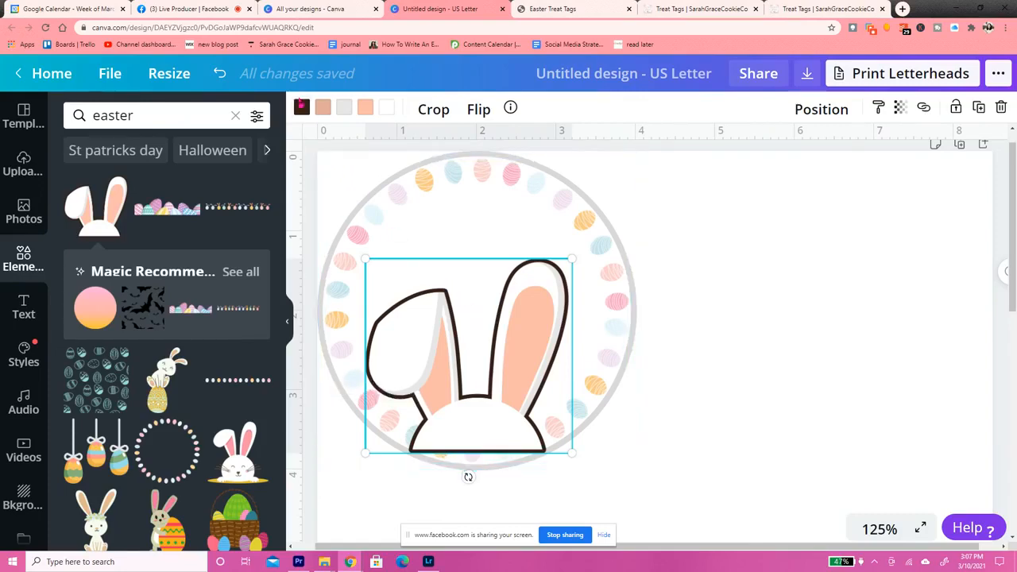
{"action": "left_click", "coordinate": [301, 108]}
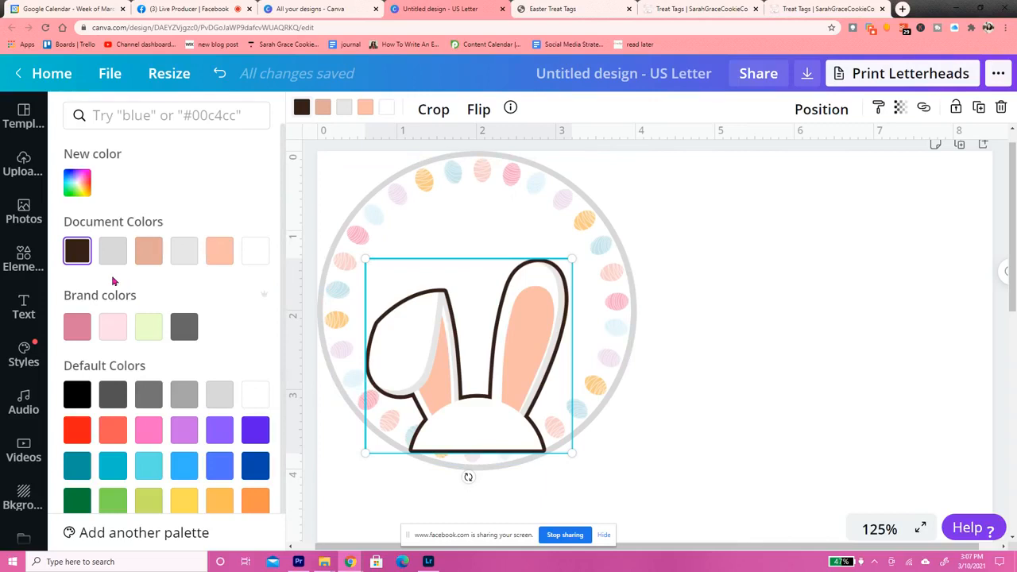
{"action": "left_click", "coordinate": [185, 394]}
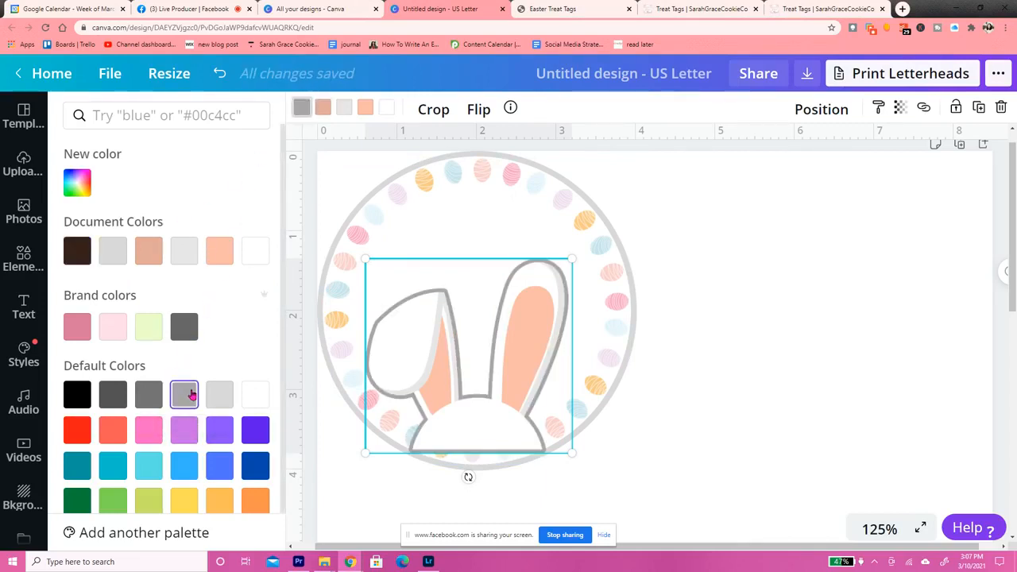
{"action": "left_click", "coordinate": [223, 403]}
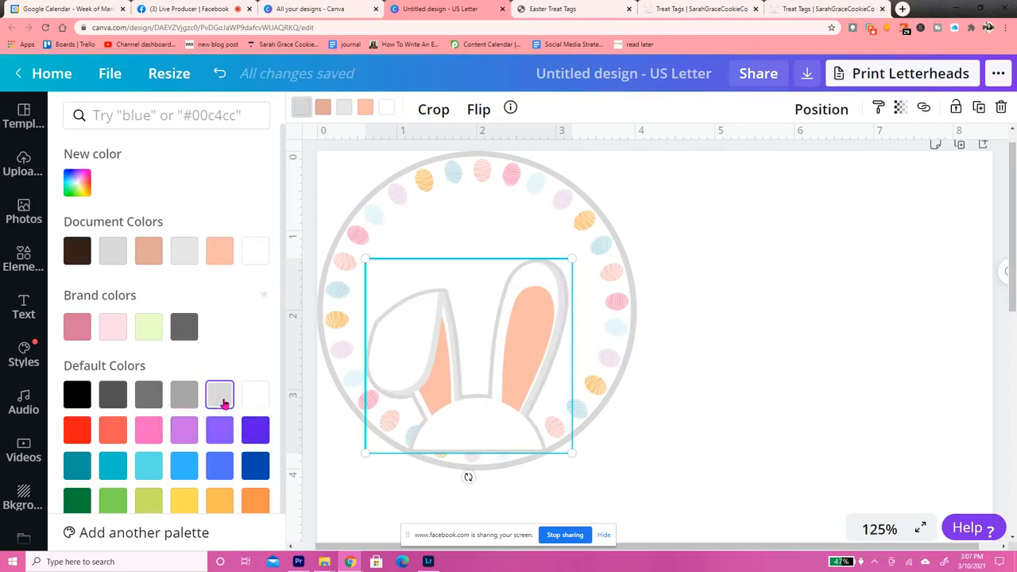
Recolor both peach tones of the bunny's inner ears with the light pink brand color
{"action": "left_click", "coordinate": [323, 109]}
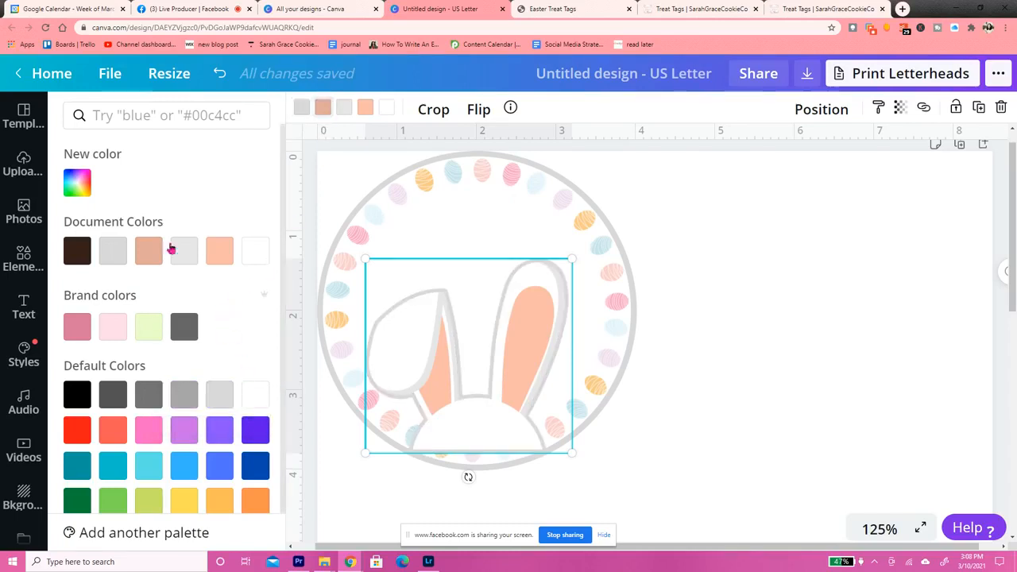
{"action": "left_click", "coordinate": [115, 327]}
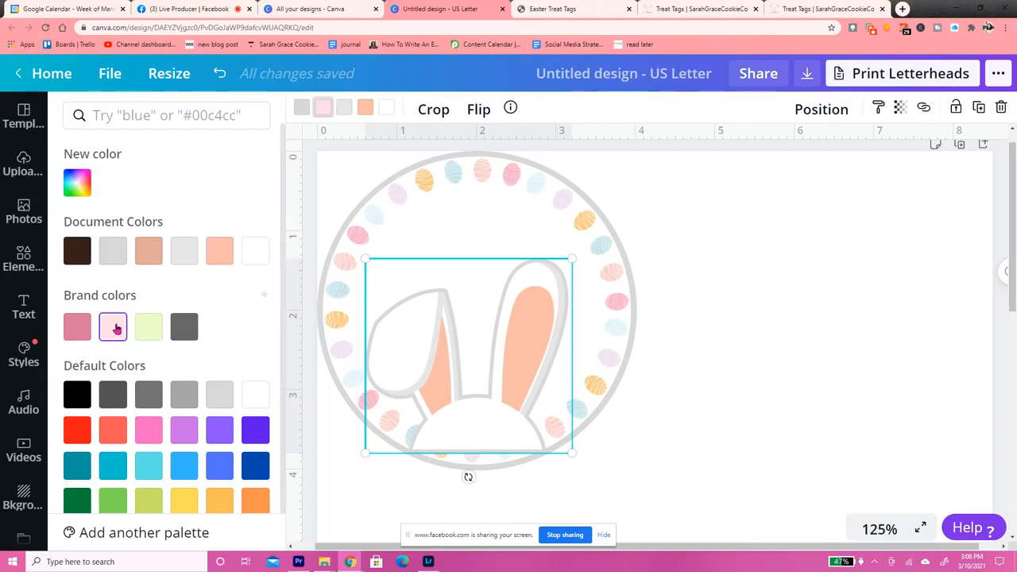
{"action": "left_click", "coordinate": [365, 110]}
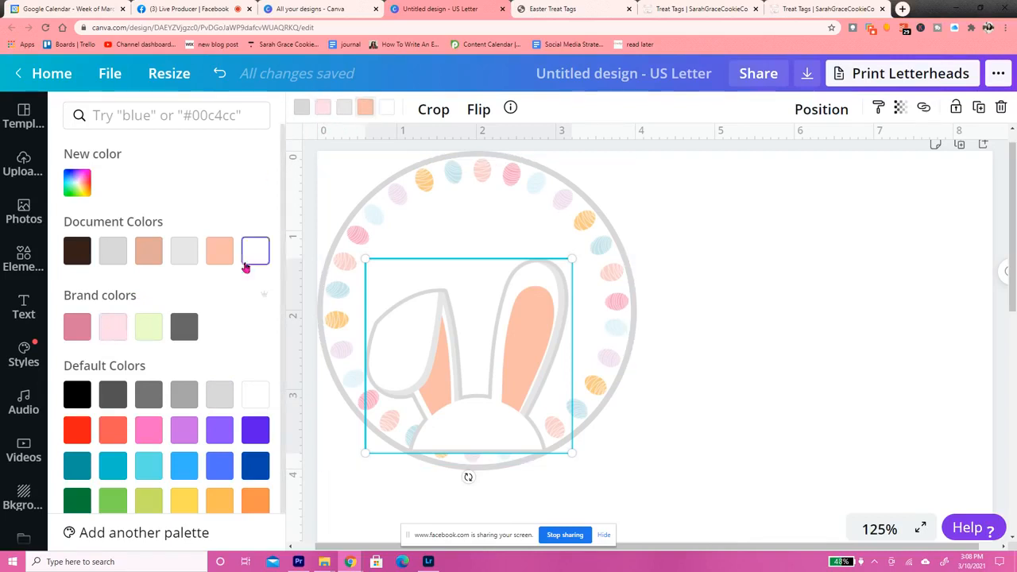
{"action": "left_click", "coordinate": [118, 331]}
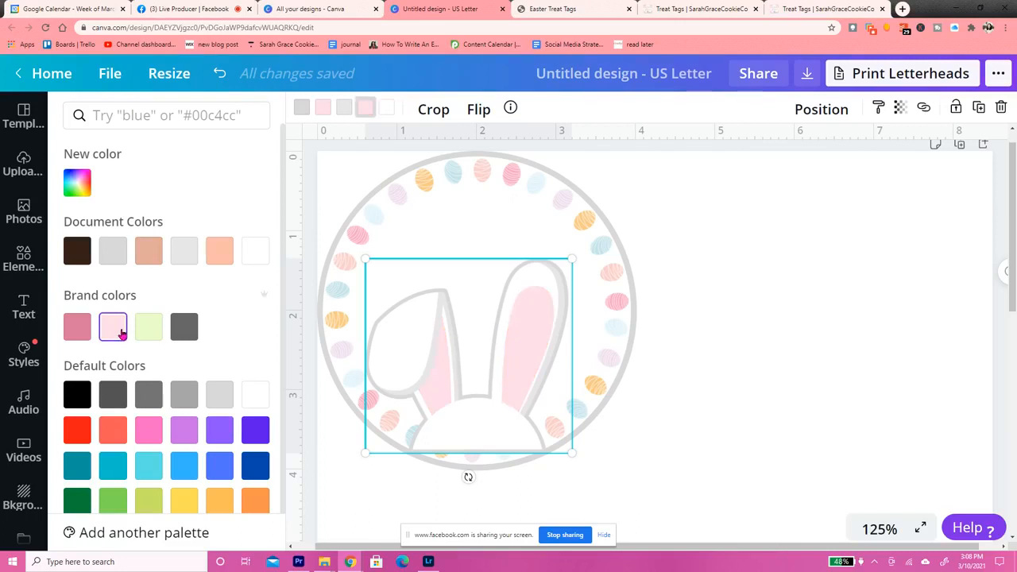
Send the bunny ears graphic one layer backward so it sits behind the egg ring
{"action": "right_click", "coordinate": [500, 365]}
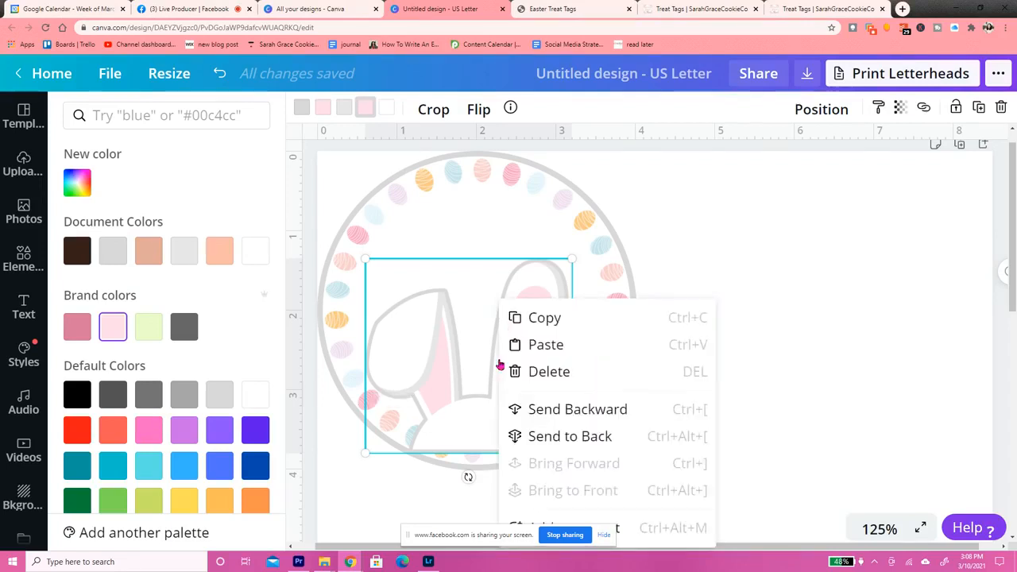
{"action": "left_click", "coordinate": [578, 409]}
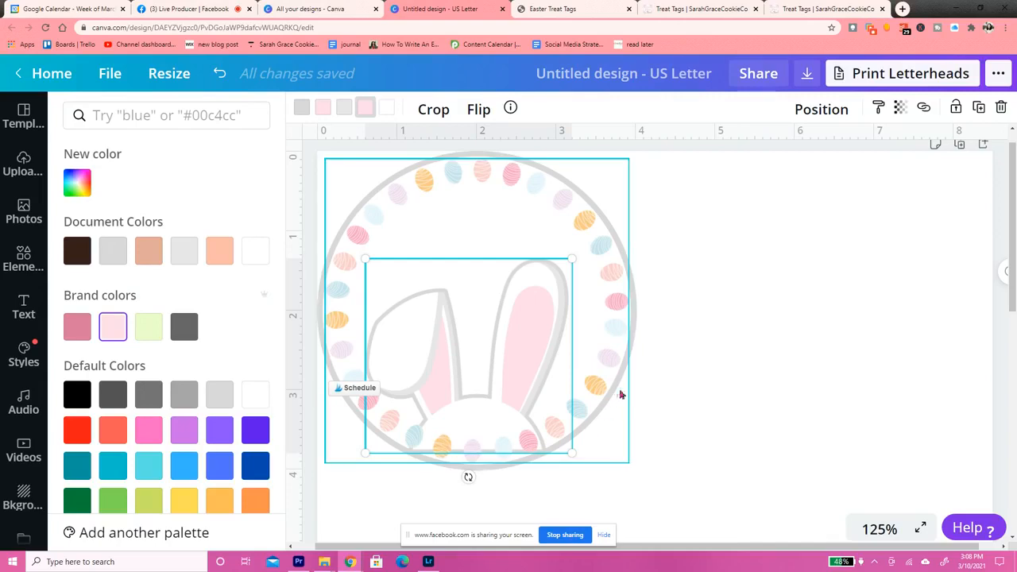
{"action": "left_click", "coordinate": [765, 324]}
{"action": "left_click", "coordinate": [764, 324]}
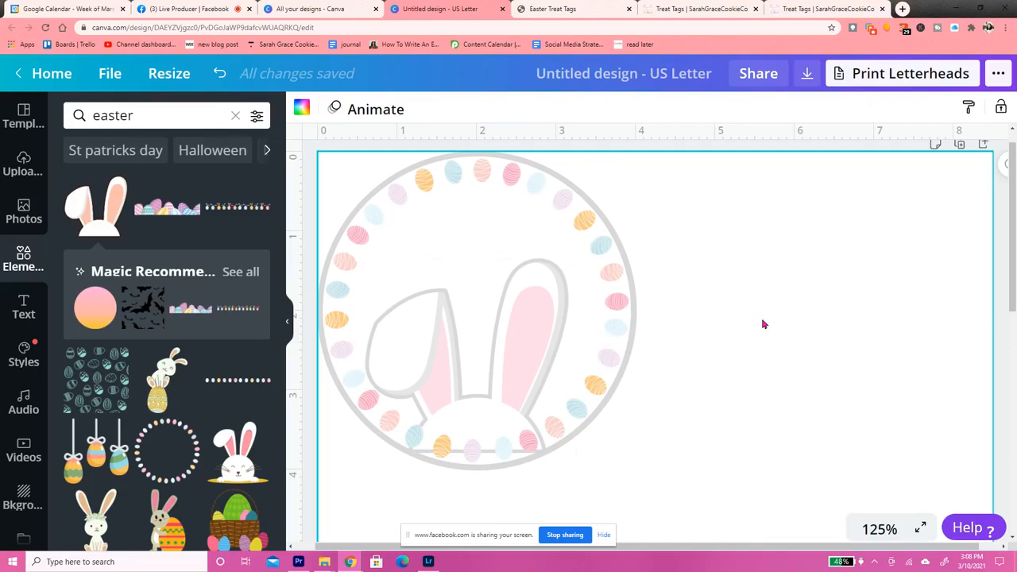
Check the wording in the Easter Treat Tags PDF, and add a heading reading "Happy Easter" on two lines
{"action": "left_click", "coordinate": [547, 10]}
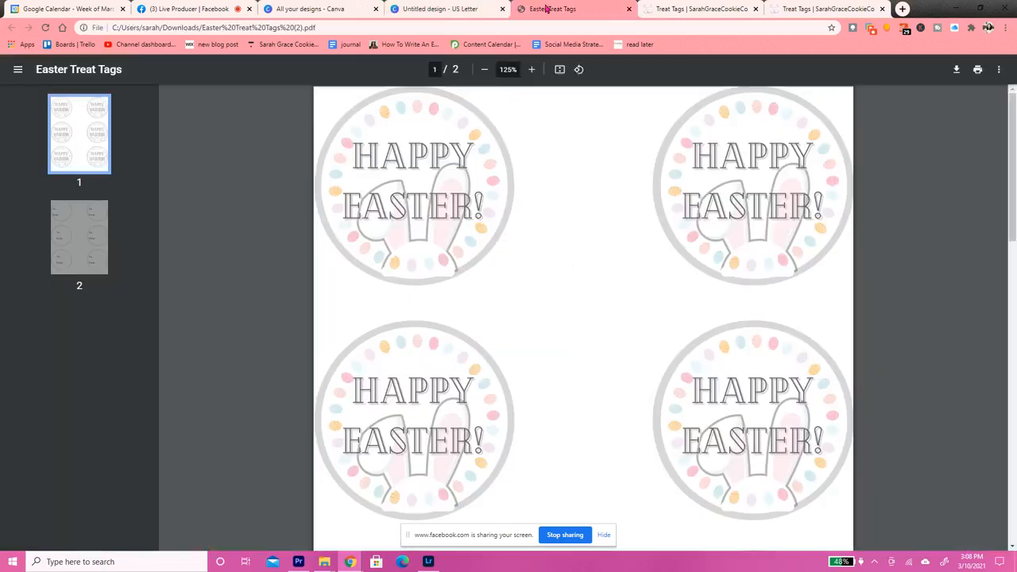
{"action": "left_click", "coordinate": [450, 6]}
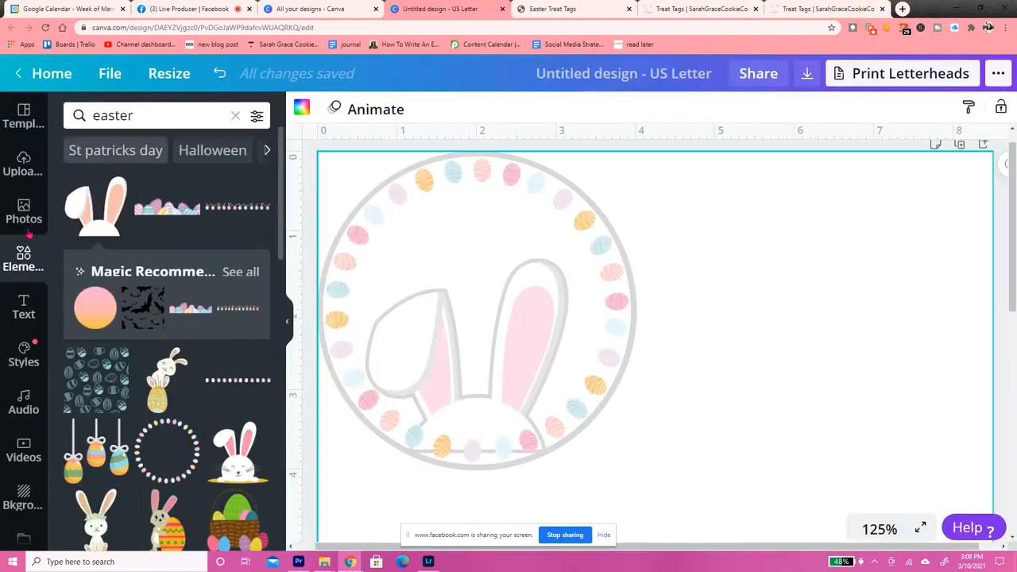
{"action": "left_click", "coordinate": [24, 303]}
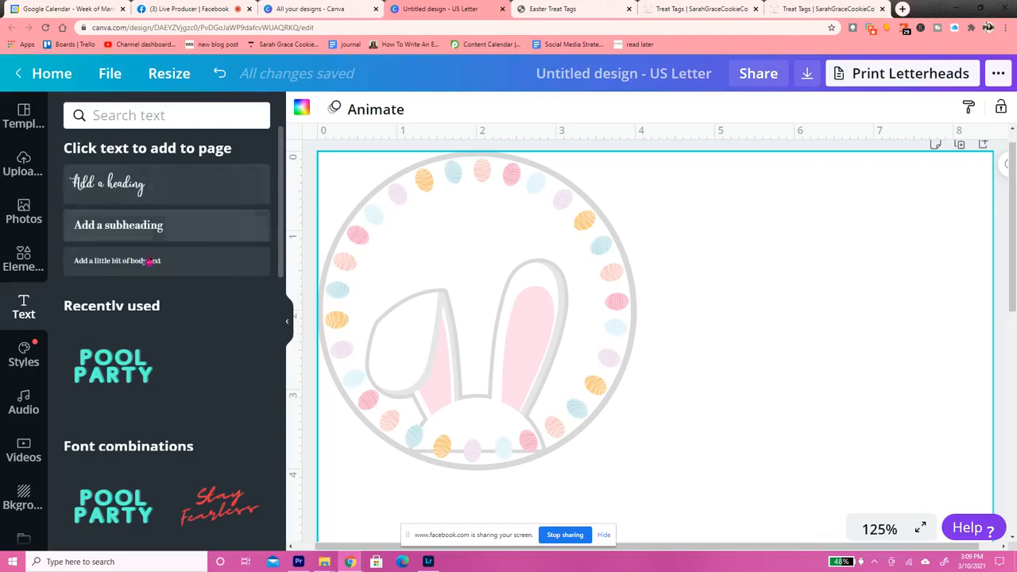
{"action": "left_click", "coordinate": [148, 192]}
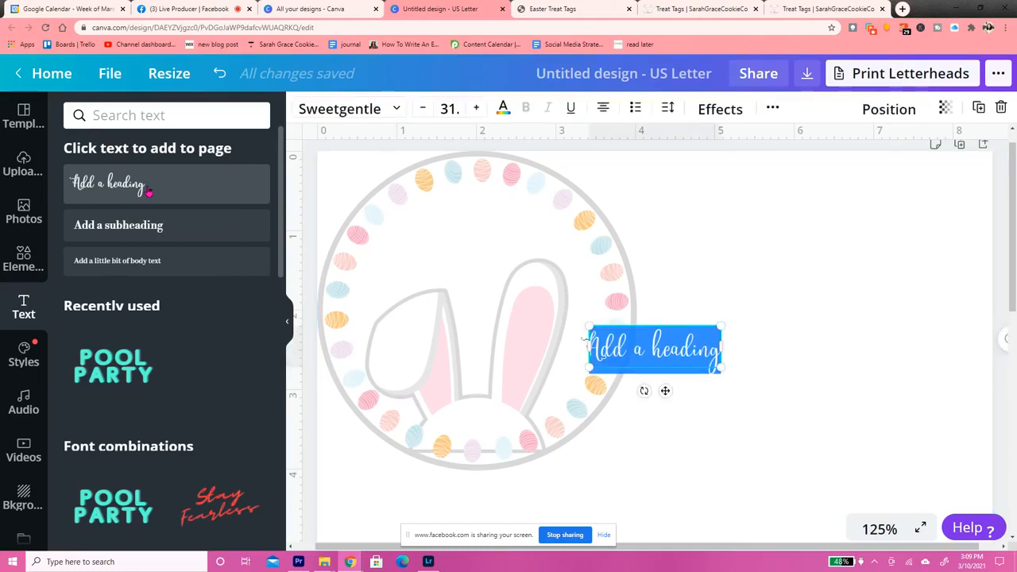
{"action": "type", "text": "Happy"}
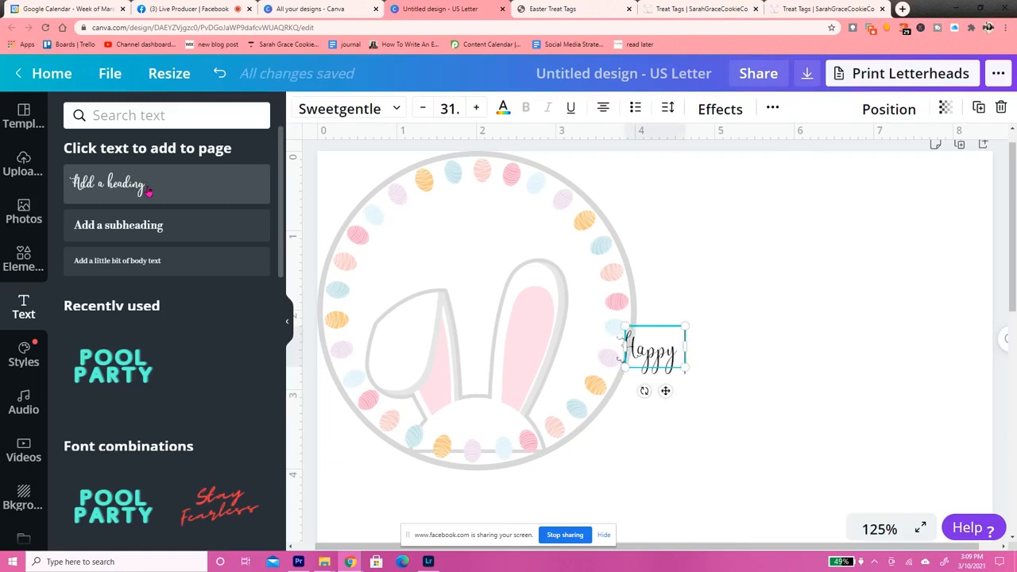
{"action": "key", "text": "Return"}
{"action": "type", "text": "Easter"}
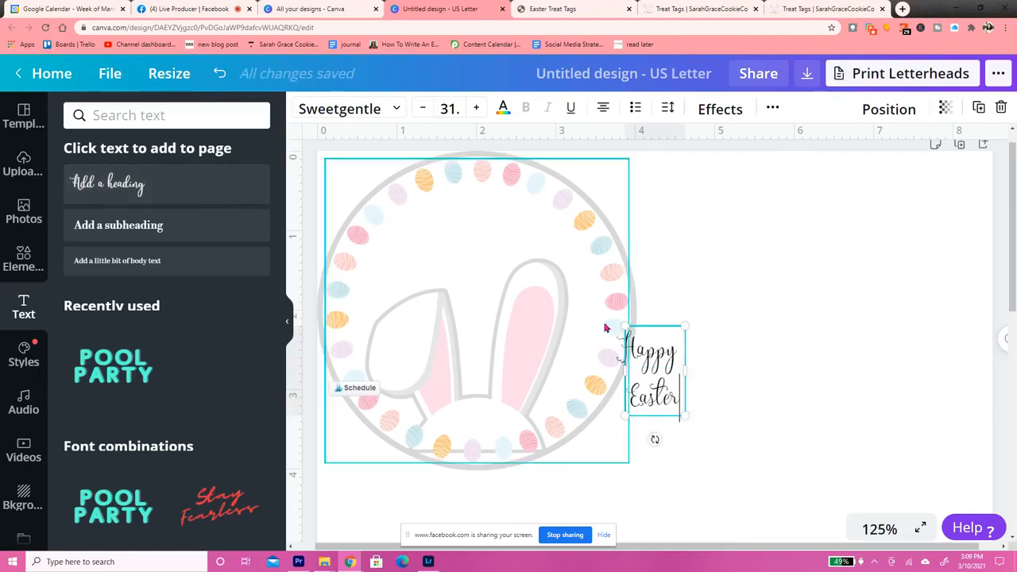
Enlarge the Happy Easter text to about size 76 and center it over the bunny inside the circle
{"action": "left_click_drag", "start_coordinate": [626, 326], "coordinate": [459, 290]}
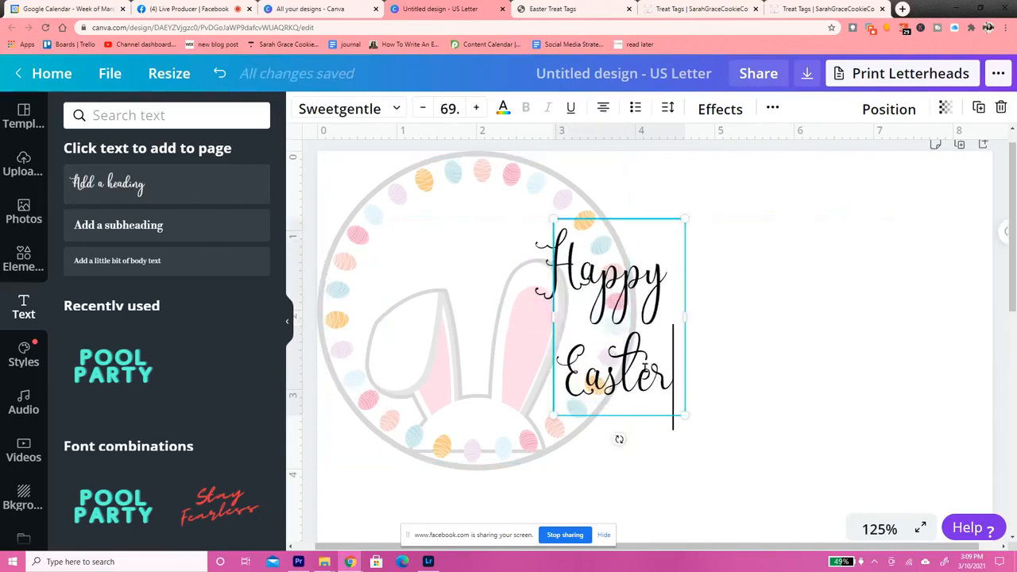
{"action": "left_click", "coordinate": [773, 331]}
{"action": "left_click_drag", "start_coordinate": [637, 331], "coordinate": [486, 331]}
{"action": "left_click_drag", "start_coordinate": [536, 415], "coordinate": [516, 390]}
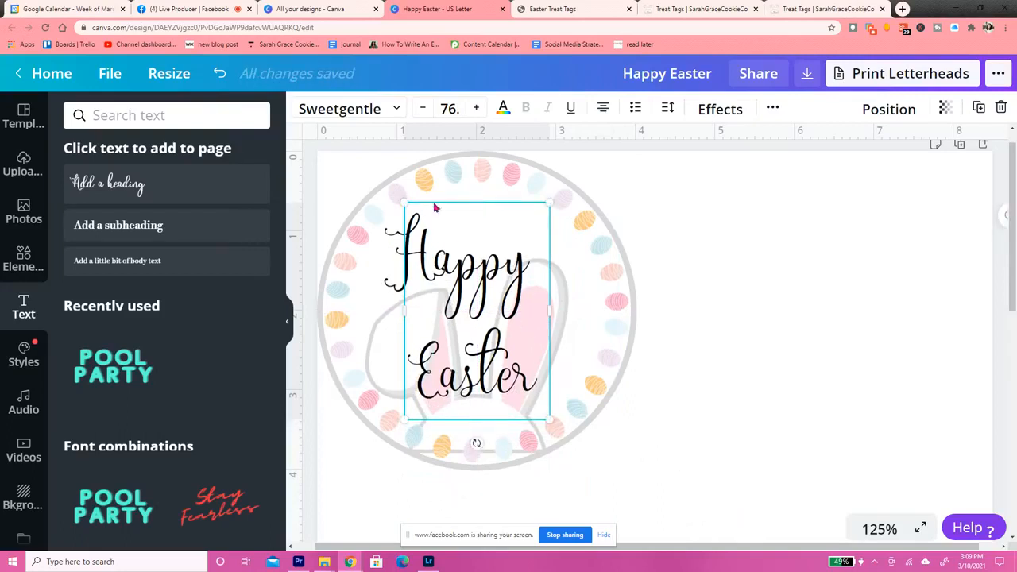
Browse the popular fonts and try Advetime and Benedict on the Happy Easter text
{"action": "left_click", "coordinate": [402, 113]}
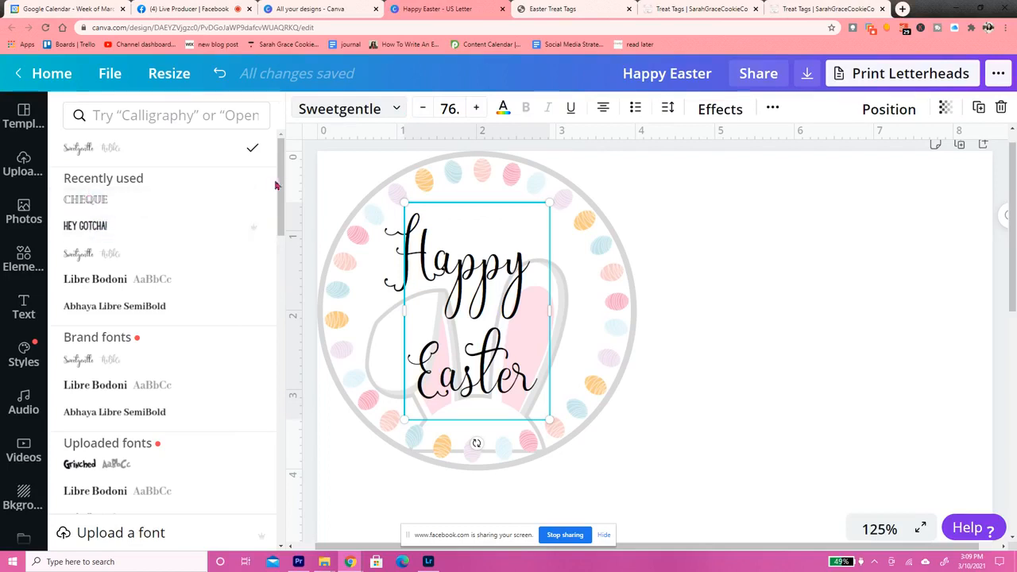
{"action": "left_click_drag", "start_coordinate": [284, 183], "coordinate": [283, 236]}
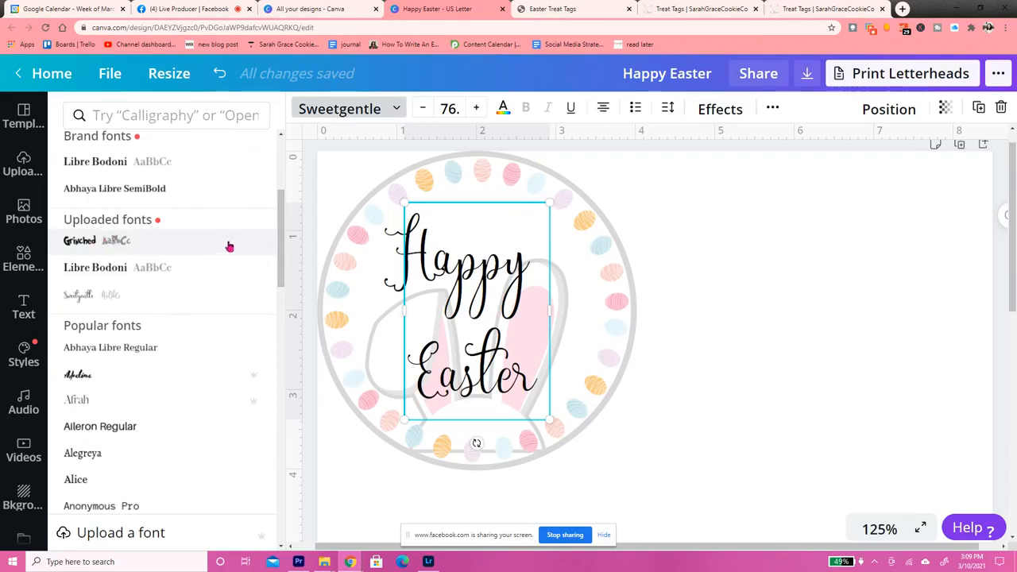
{"action": "left_click_drag", "start_coordinate": [281, 220], "coordinate": [282, 266]}
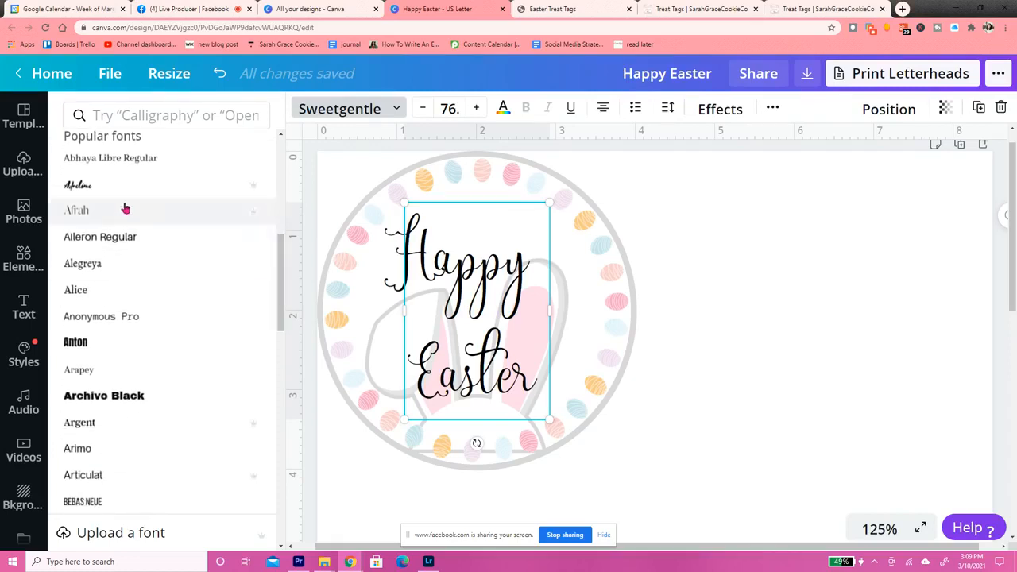
{"action": "left_click", "coordinate": [104, 186]}
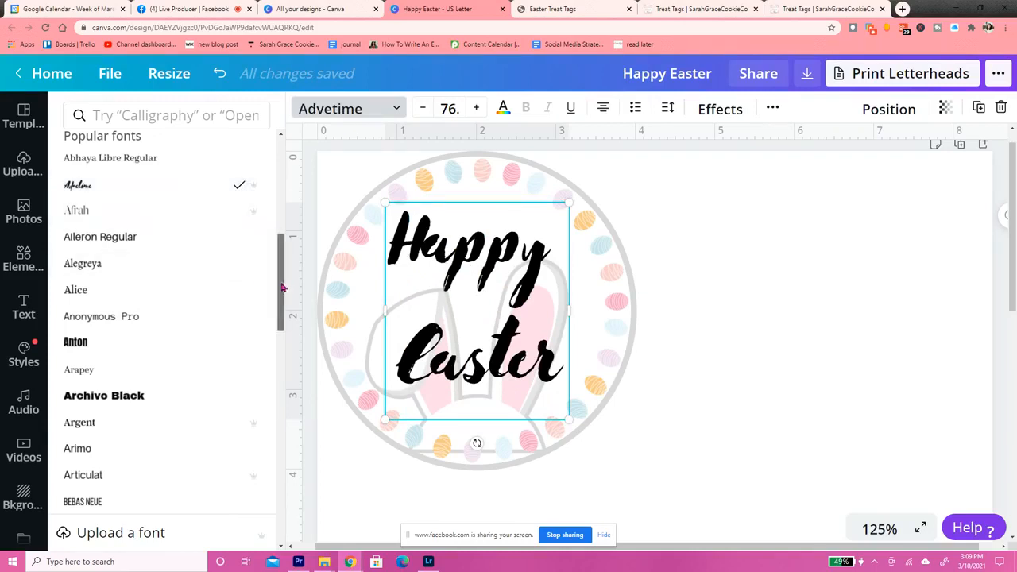
{"action": "left_click_drag", "start_coordinate": [283, 284], "coordinate": [280, 327]}
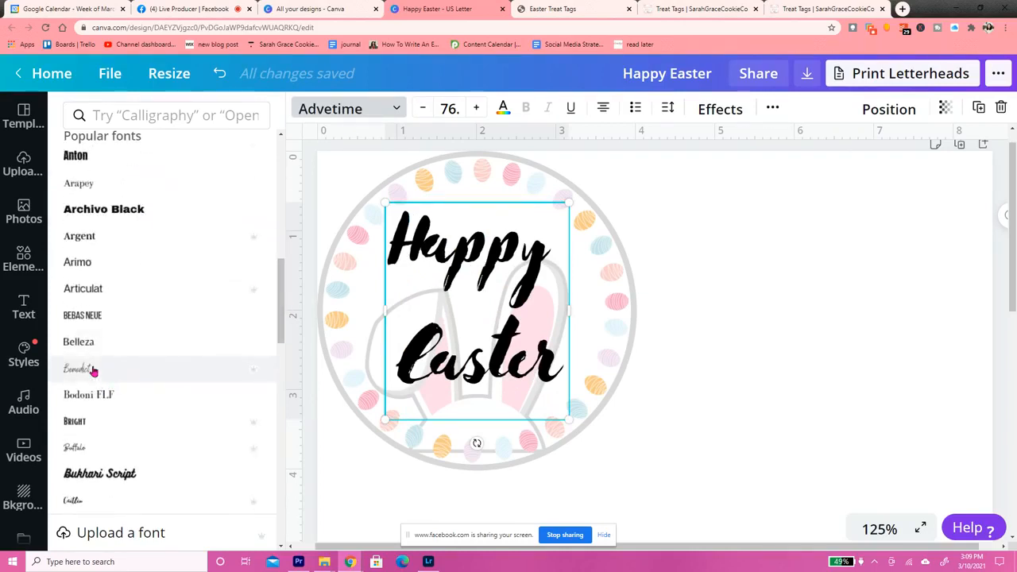
{"action": "left_click", "coordinate": [93, 370]}
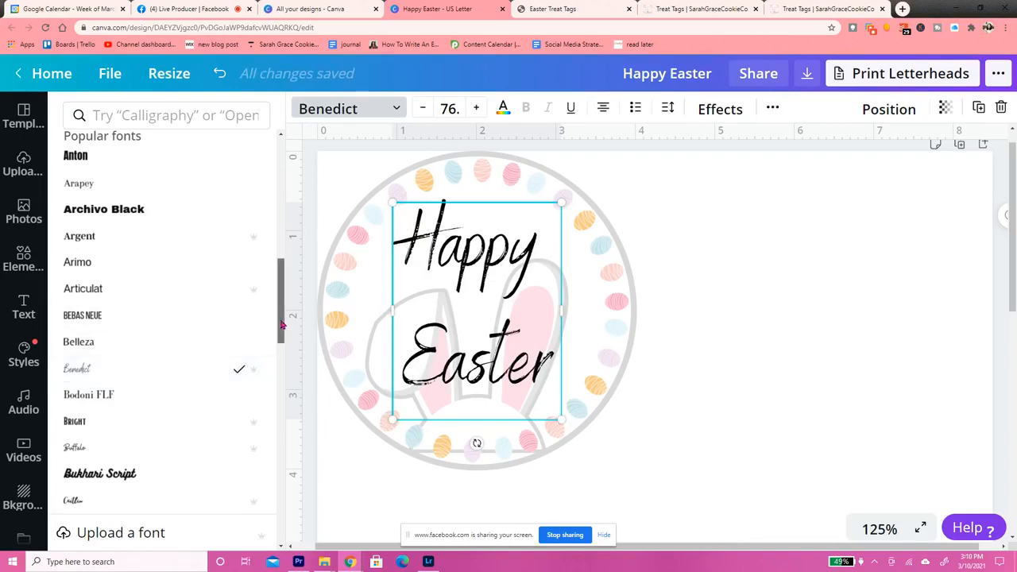
Apply the recently used Cheque font to the Happy Easter text and compare it with the Easter Treat Tags PDF
{"action": "left_click_drag", "start_coordinate": [279, 326], "coordinate": [285, 199]}
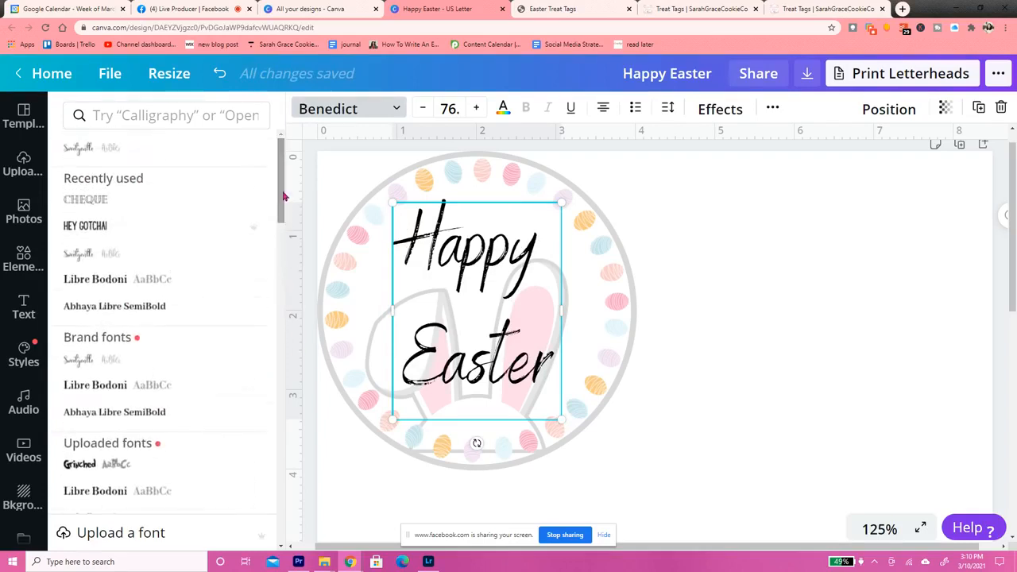
{"action": "left_click", "coordinate": [124, 205]}
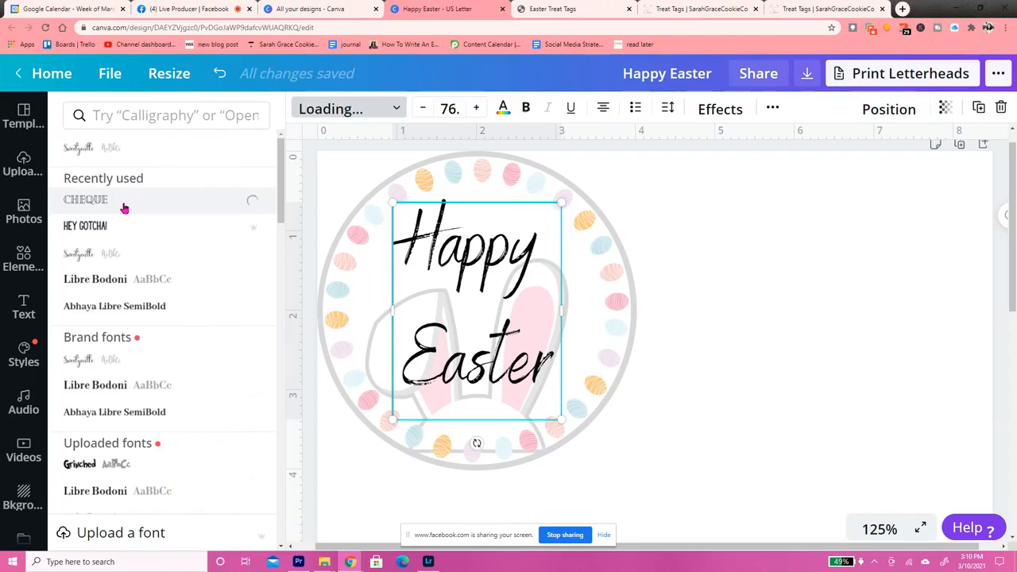
{"action": "left_click", "coordinate": [568, 8]}
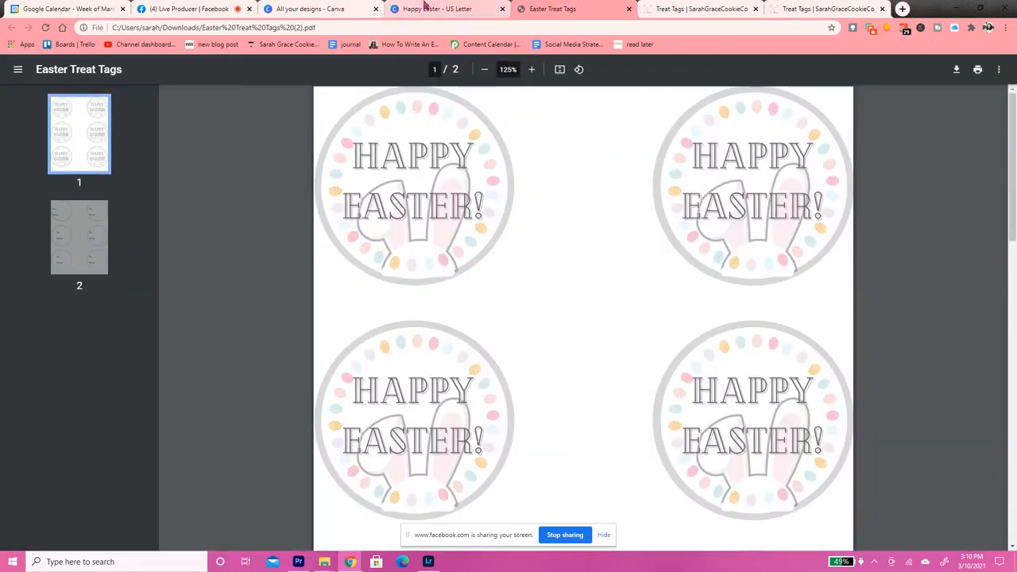
{"action": "left_click", "coordinate": [419, 7]}
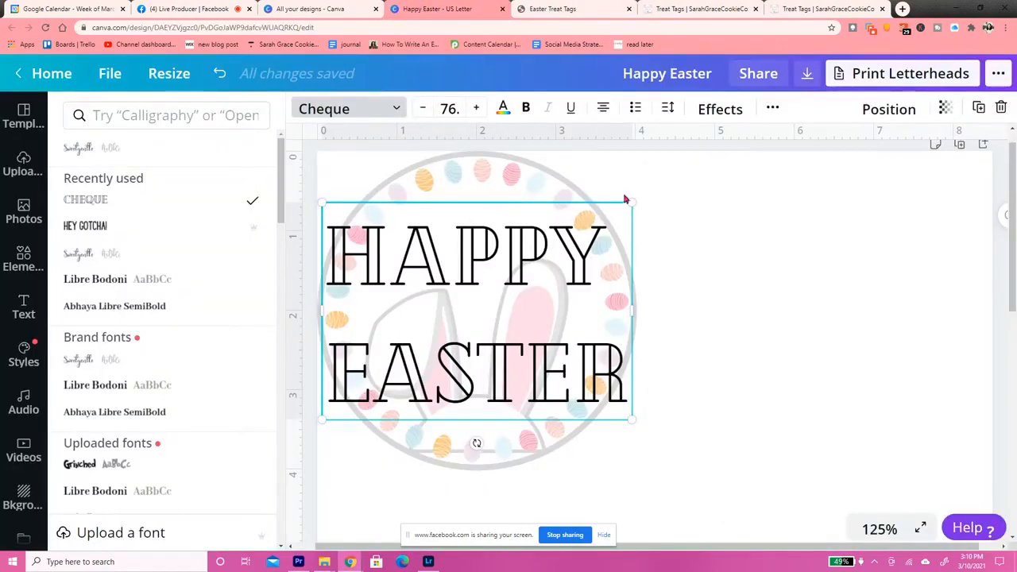
Scale the Happy Easter text down to size 56 and center it inside the egg ring
{"action": "left_click_drag", "start_coordinate": [631, 203], "coordinate": [579, 240]}
{"action": "left_click_drag", "start_coordinate": [488, 320], "coordinate": [521, 305]}
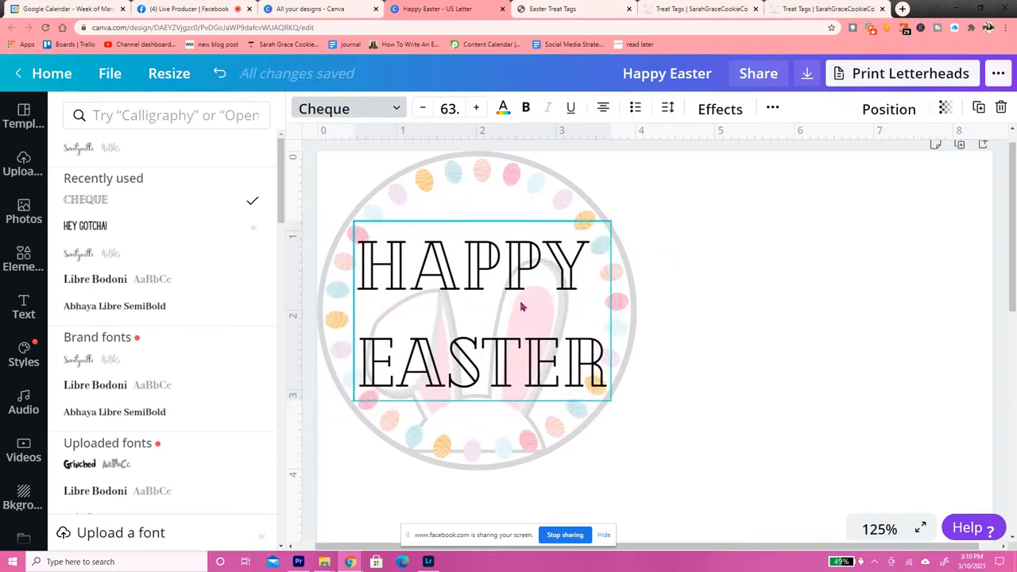
{"action": "left_click_drag", "start_coordinate": [603, 393], "coordinate": [588, 383]}
{"action": "left_click_drag", "start_coordinate": [512, 349], "coordinate": [523, 351]}
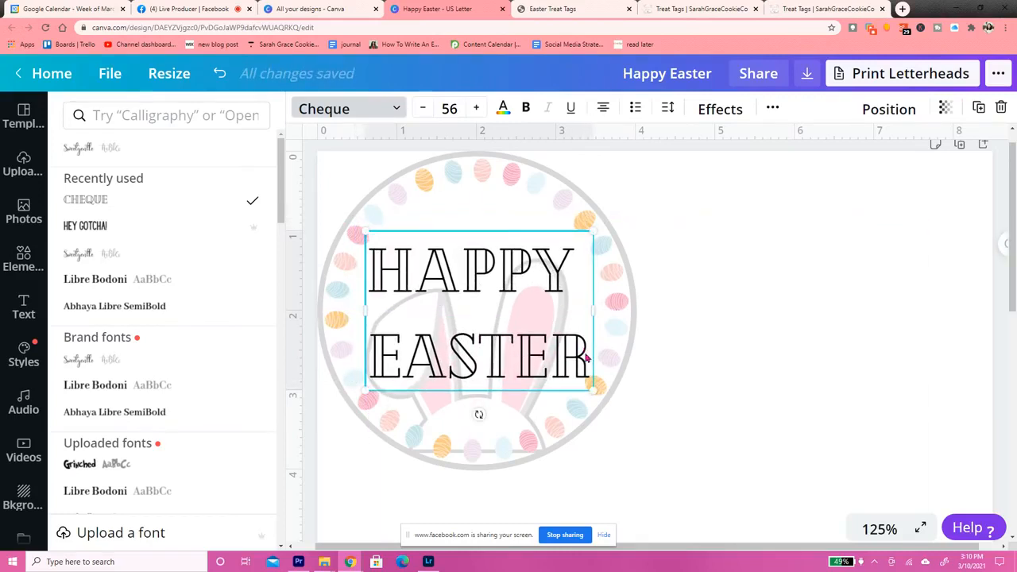
Add an exclamation mark after "Easter" in the tag text
{"action": "double_click", "coordinate": [586, 358]}
{"action": "left_click", "coordinate": [587, 355]}
{"action": "type", "text": "!"}
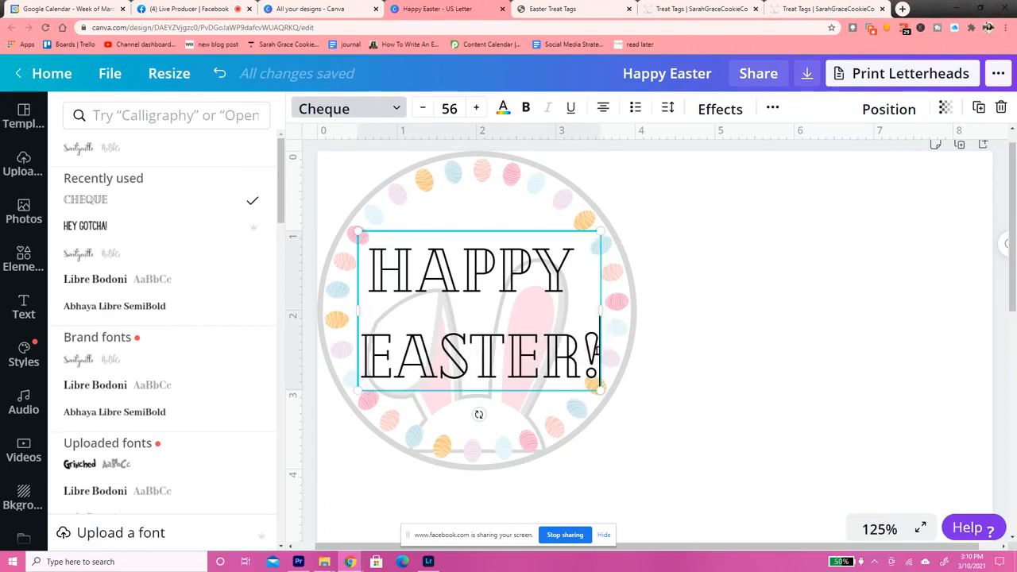
Recolor the whole "Happy Easter!" text with the medium gray default color
{"action": "left_click_drag", "start_coordinate": [574, 318], "coordinate": [379, 270]}
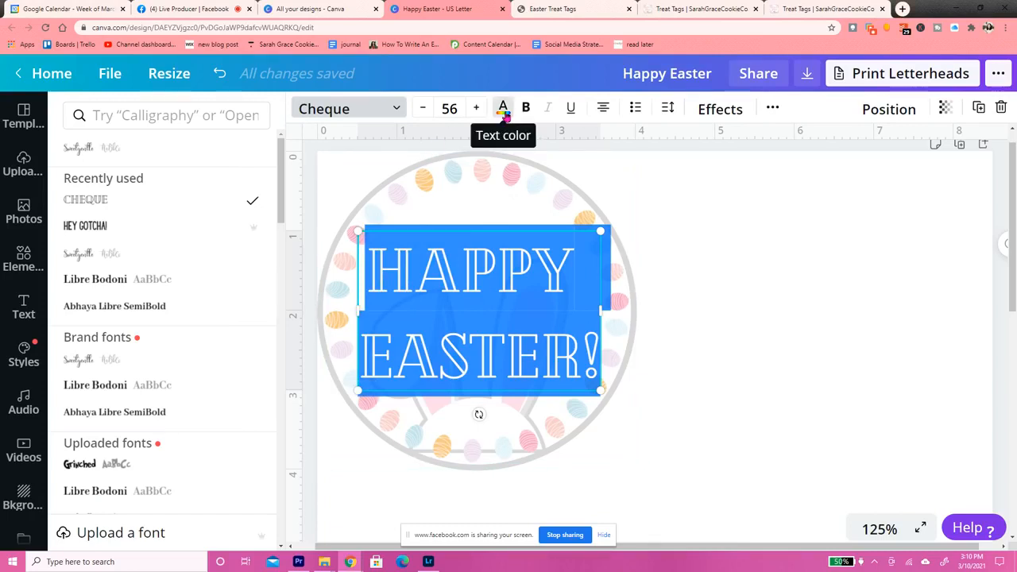
{"action": "left_click", "coordinate": [503, 111]}
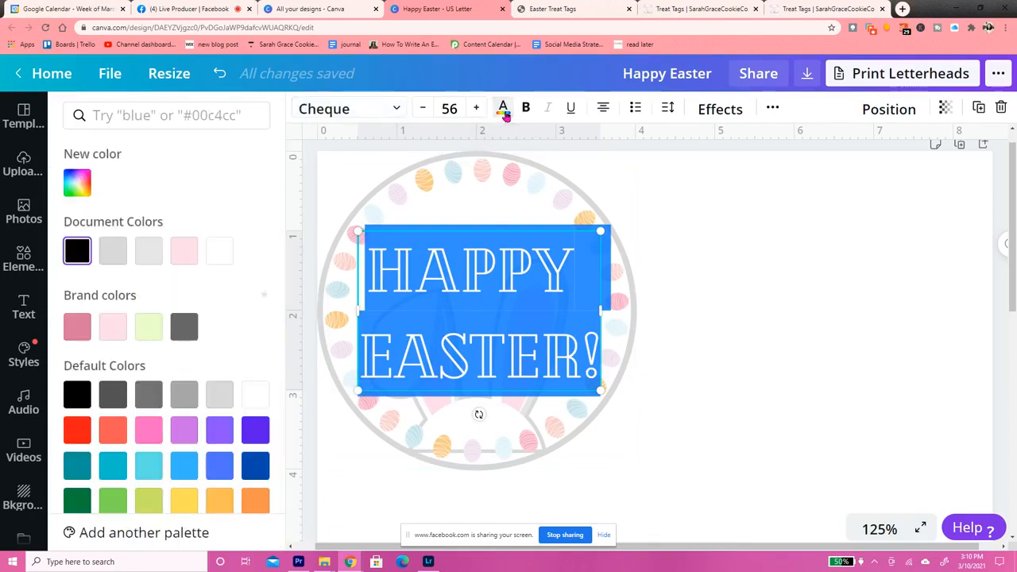
{"action": "left_click", "coordinate": [153, 398]}
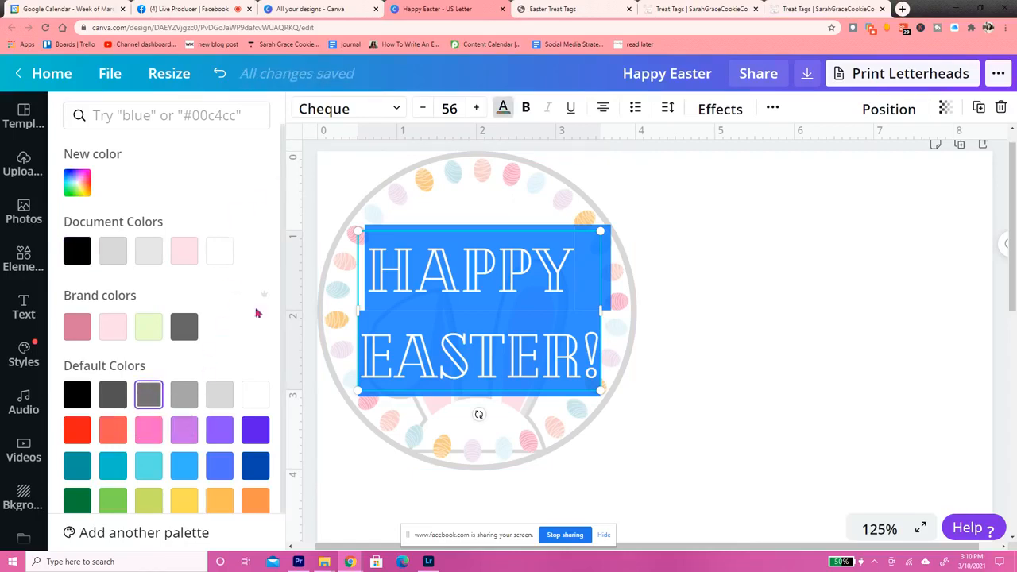
{"action": "left_click", "coordinate": [745, 187]}
{"action": "left_click", "coordinate": [744, 188]}
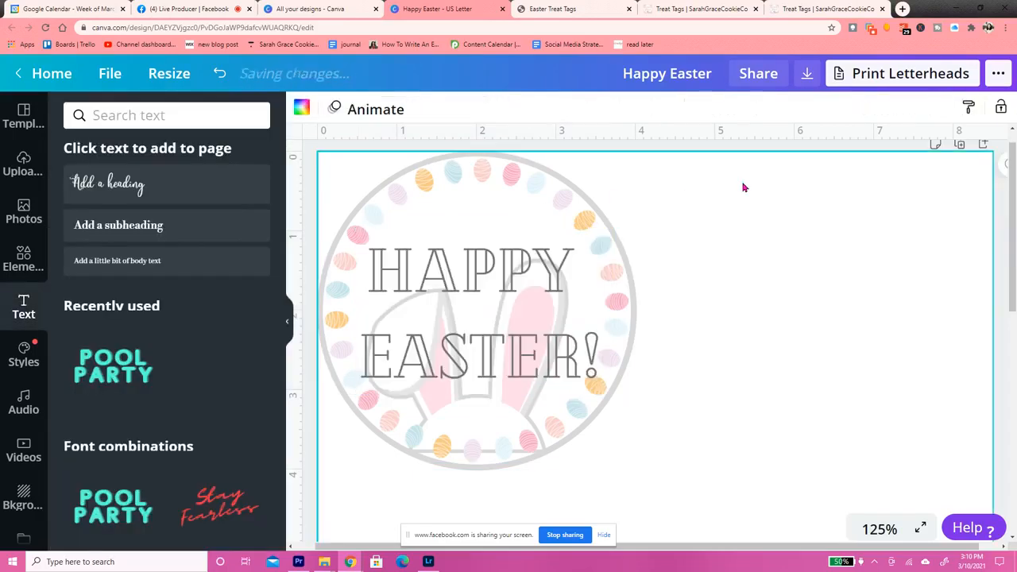
Apply the Shadow text effect to the "Happy Easter!" text
{"action": "left_click", "coordinate": [493, 280]}
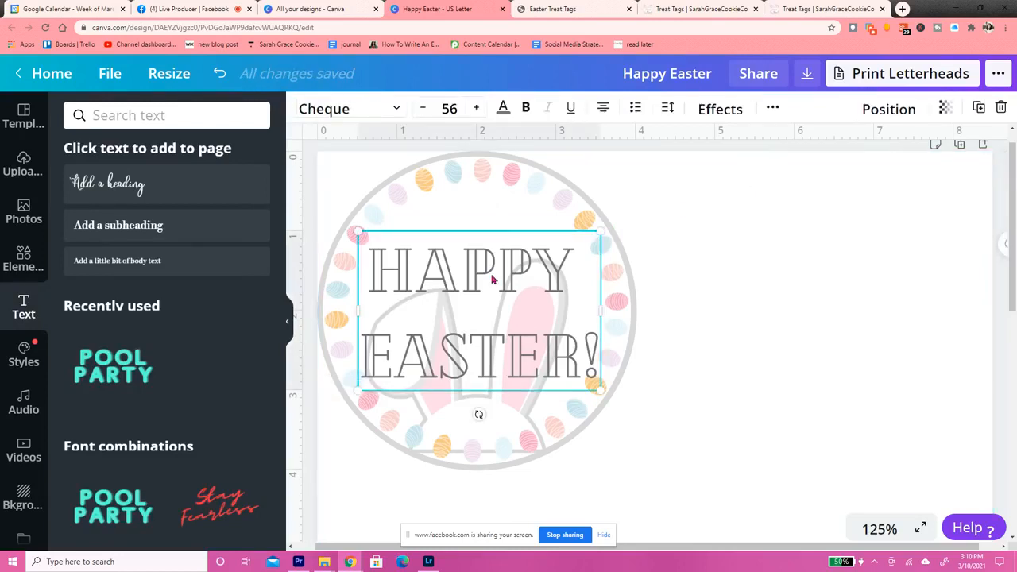
{"action": "left_click", "coordinate": [720, 111]}
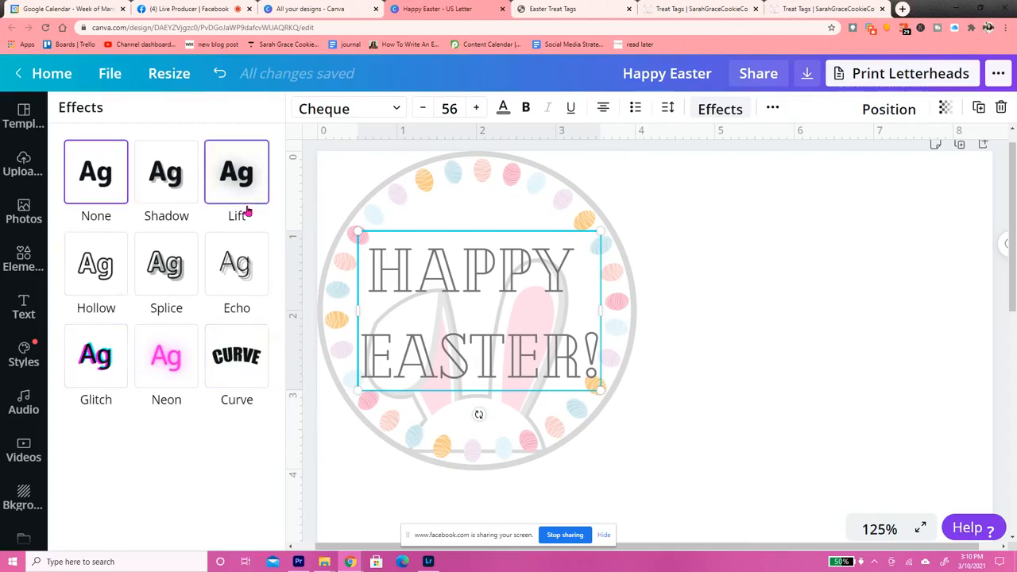
{"action": "left_click", "coordinate": [167, 172]}
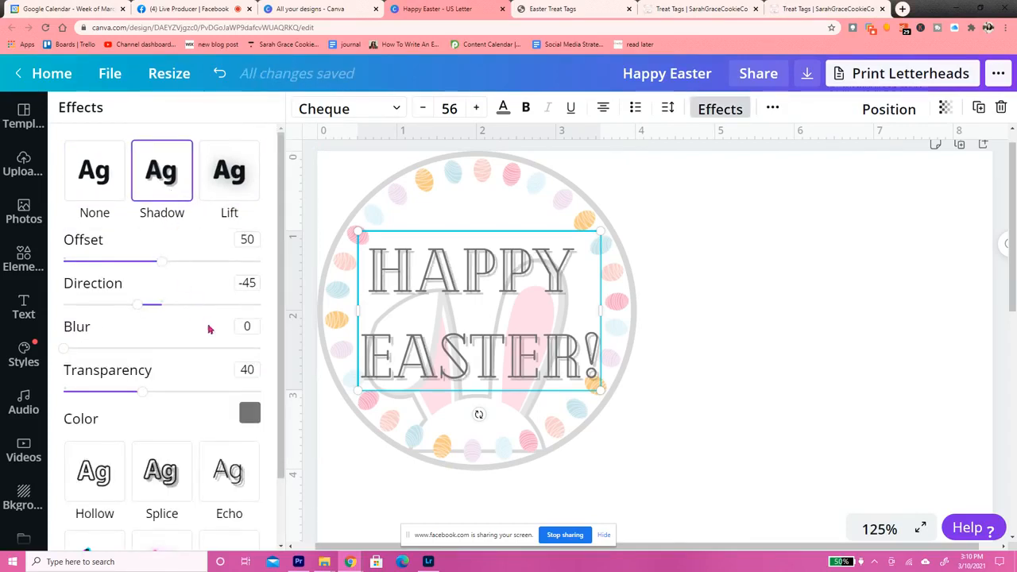
Change the shadow color of the "Happy Easter!" text to the light pink brand color
{"action": "left_click", "coordinate": [250, 414]}
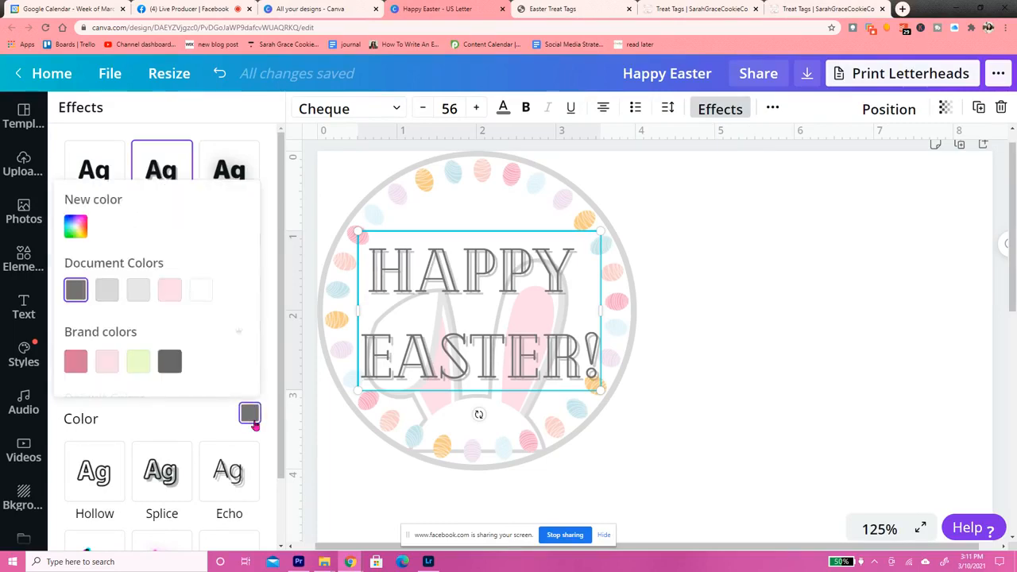
{"action": "left_click", "coordinate": [107, 363]}
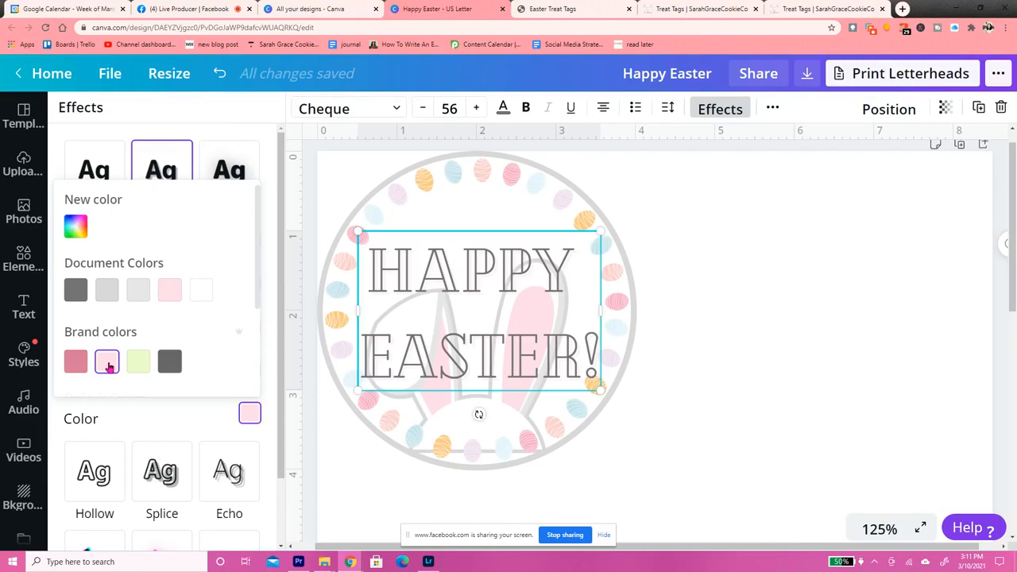
{"action": "left_click", "coordinate": [726, 299]}
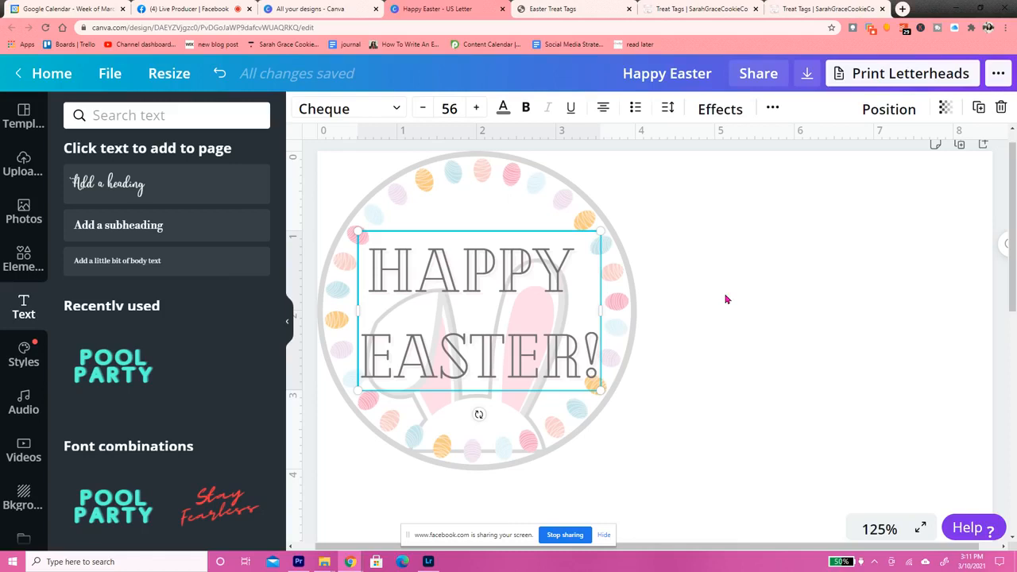
{"action": "left_click", "coordinate": [726, 299]}
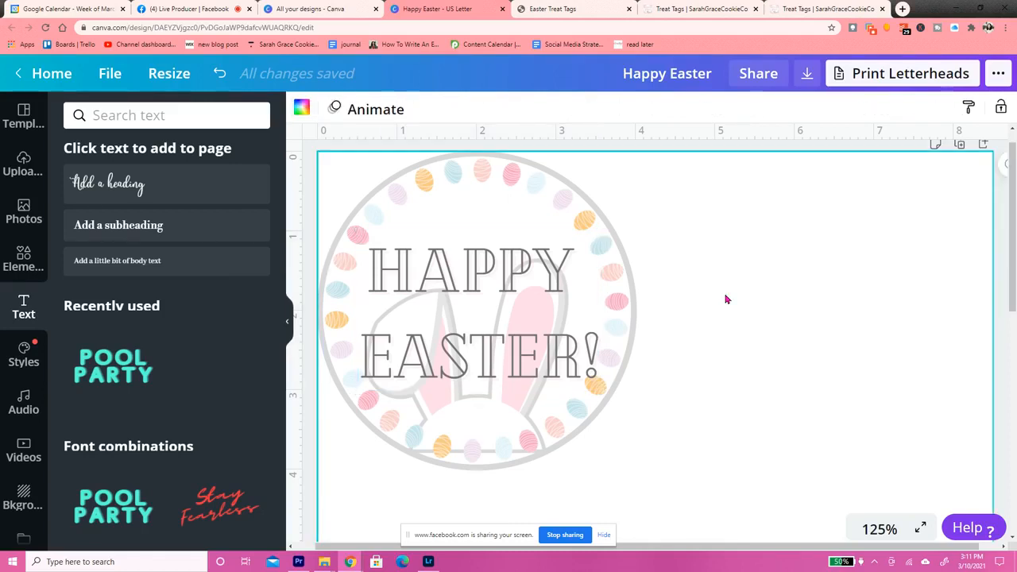
Group the tag's border circle, egg ring, bunny ears and "Happy Easter!" text into one object
{"action": "left_click", "coordinate": [579, 7]}
{"action": "left_click", "coordinate": [487, 7]}
{"action": "left_click_drag", "start_coordinate": [669, 470], "coordinate": [310, 147]}
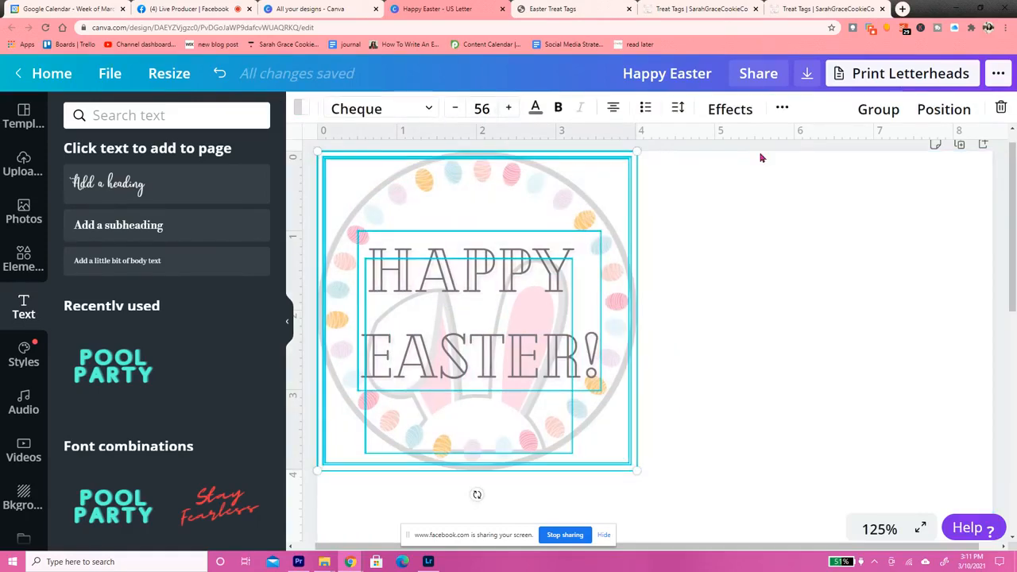
{"action": "left_click", "coordinate": [878, 112]}
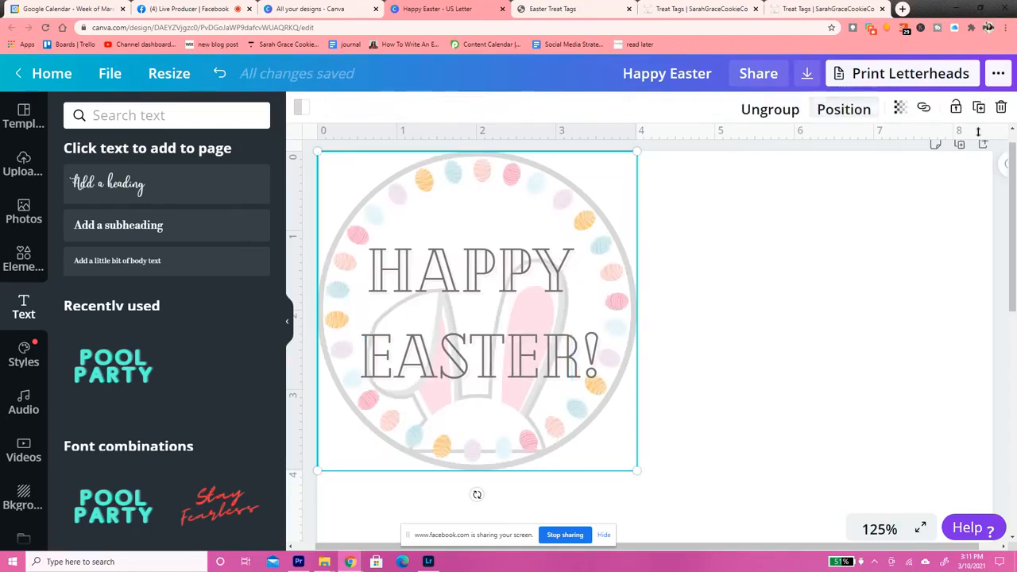
Duplicate the grouped tag and place the copy beside the original in the page's upper right area
{"action": "left_click", "coordinate": [879, 530]}
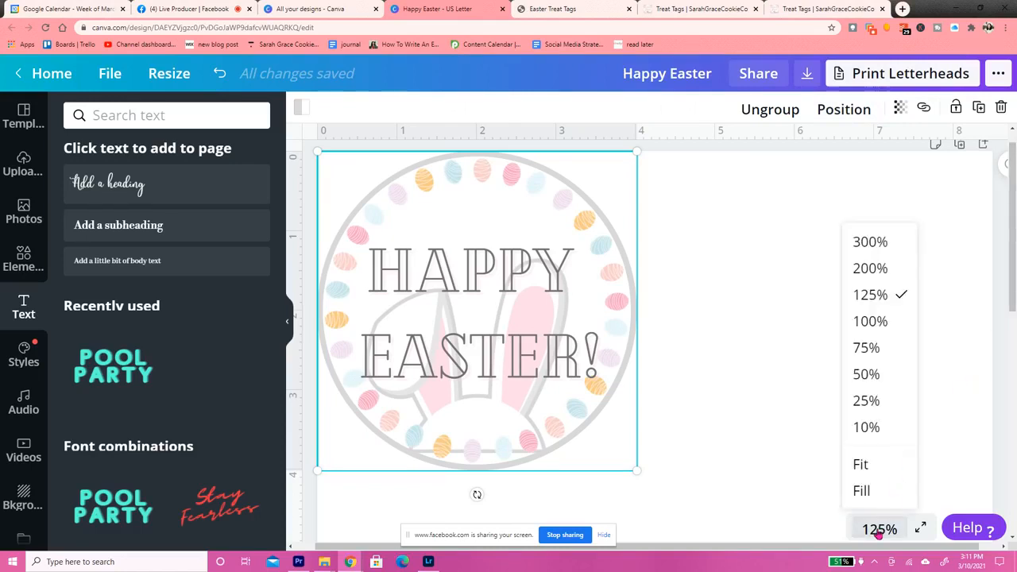
{"action": "left_click", "coordinate": [866, 350]}
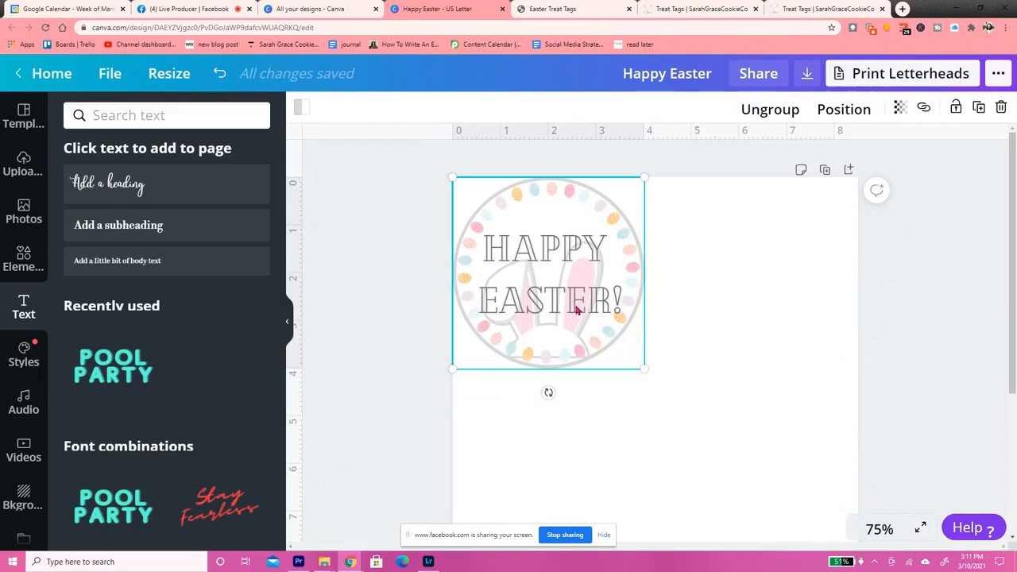
{"action": "left_click", "coordinate": [981, 113]}
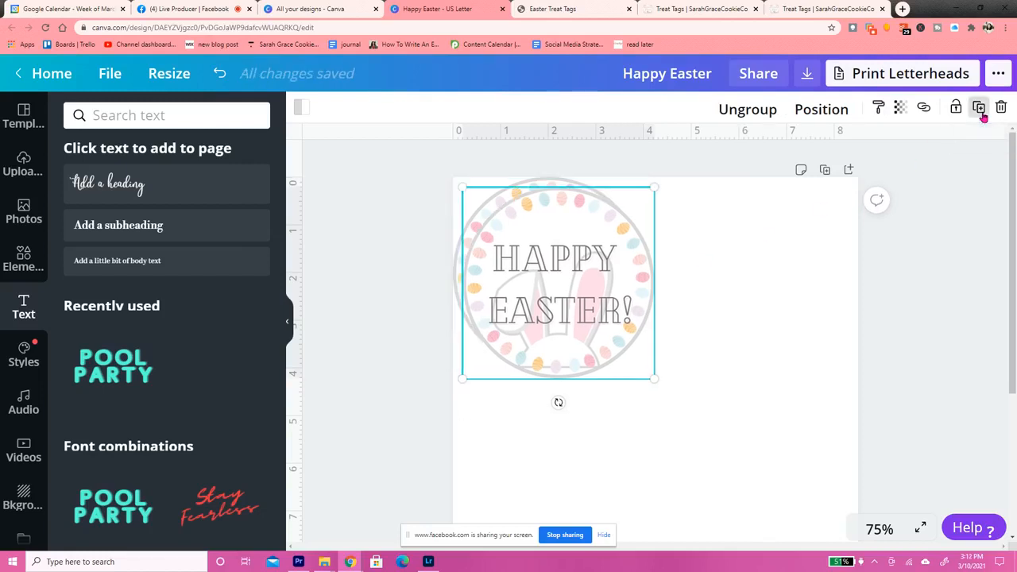
{"action": "left_click", "coordinate": [551, 302]}
{"action": "left_click_drag", "start_coordinate": [551, 302], "coordinate": [747, 294]}
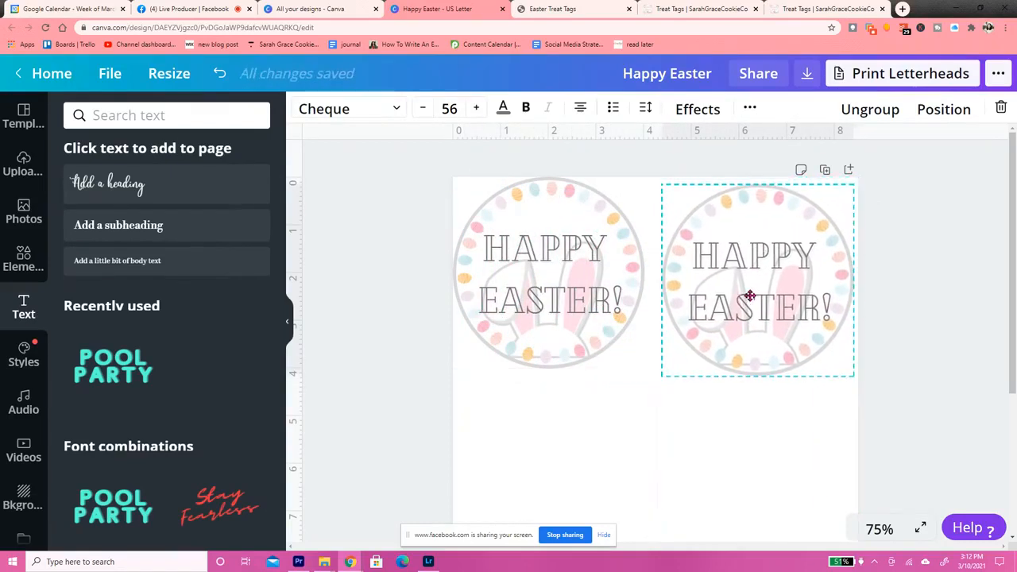
Shift the original tag slightly in from the page corner and align the second tag level with it
{"action": "left_click_drag", "start_coordinate": [592, 272], "coordinate": [598, 281]}
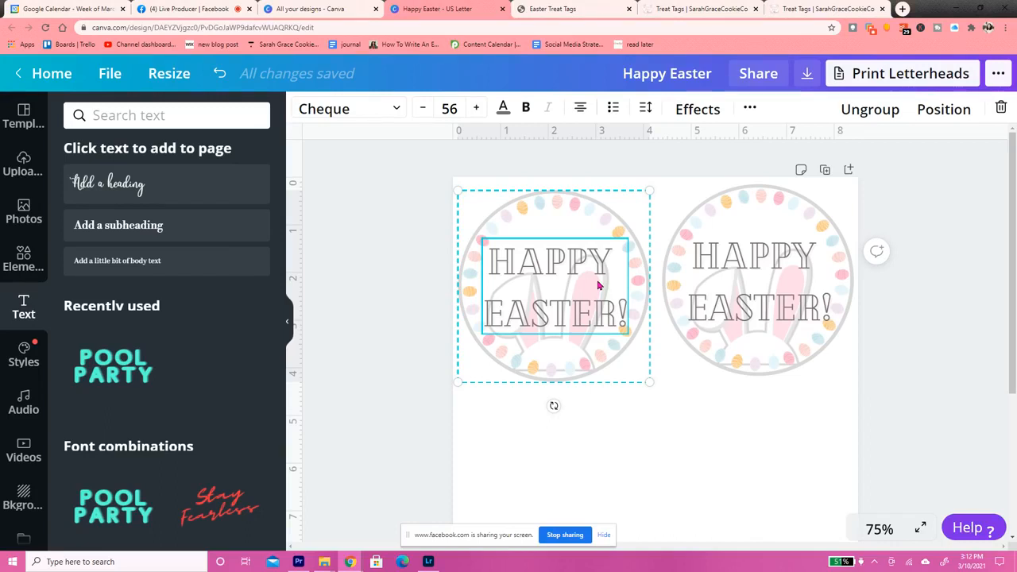
{"action": "left_click", "coordinate": [971, 296]}
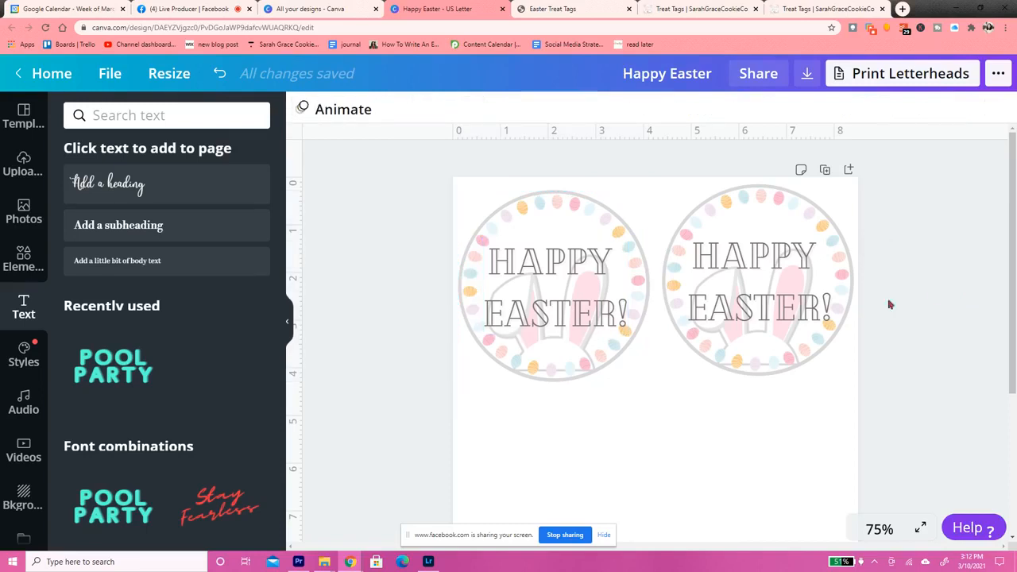
{"action": "left_click", "coordinate": [833, 307]}
{"action": "left_click_drag", "start_coordinate": [833, 308], "coordinate": [831, 314]}
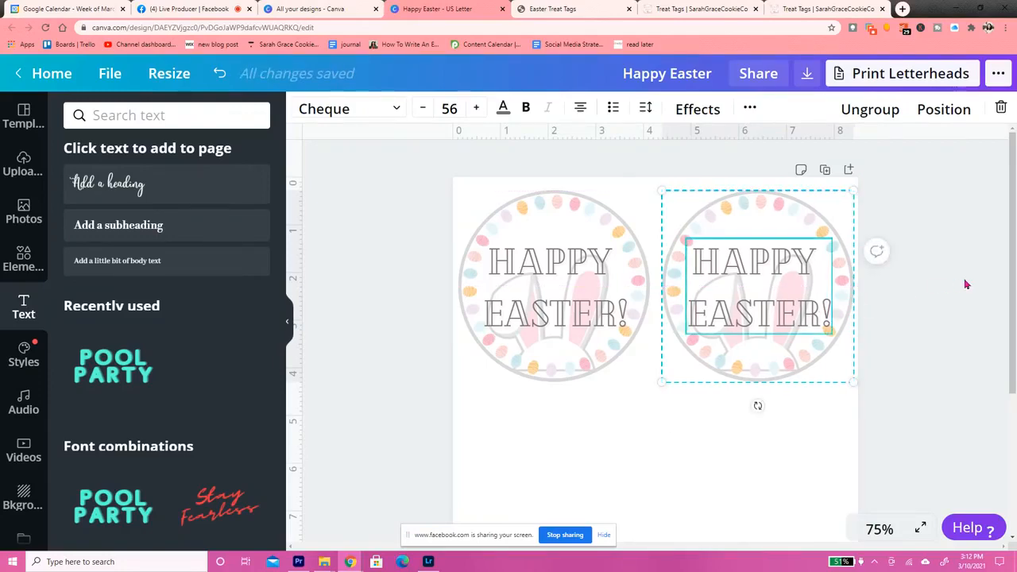
{"action": "left_click", "coordinate": [967, 284]}
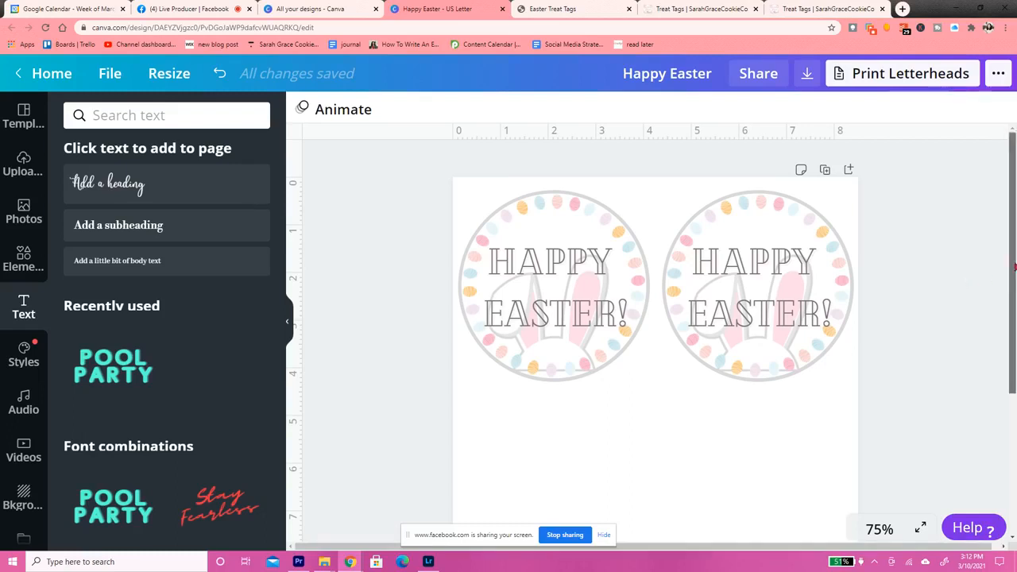
Duplicate the upper right tag three times and place two of the copies as a second row beneath the existing tags
{"action": "scroll", "coordinate": [837, 272], "scroll_direction": "down", "scroll_amount": 1}
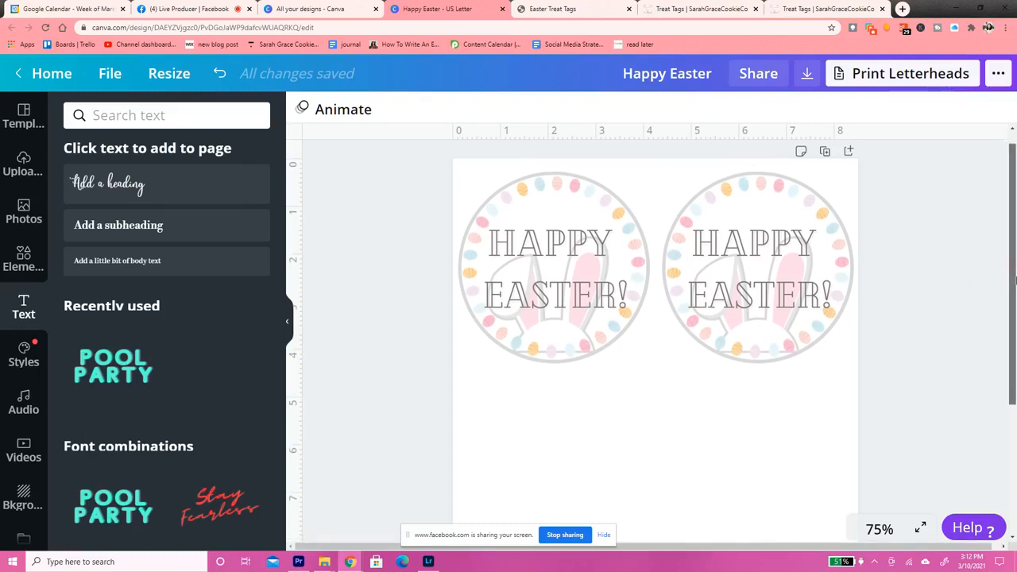
{"action": "left_click", "coordinate": [834, 272]}
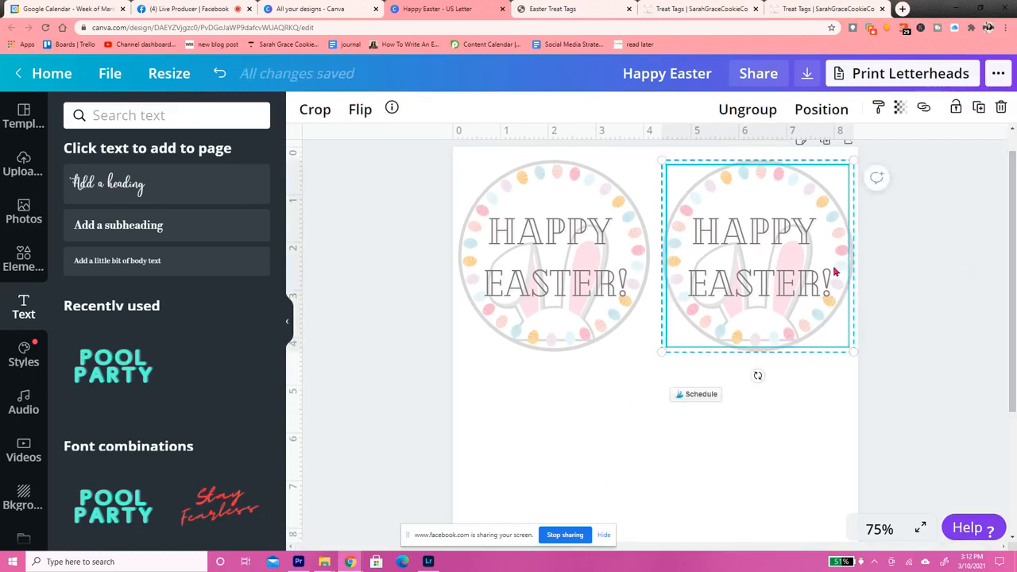
{"action": "left_click", "coordinate": [980, 111]}
{"action": "left_click", "coordinate": [980, 112]}
{"action": "left_click", "coordinate": [980, 111]}
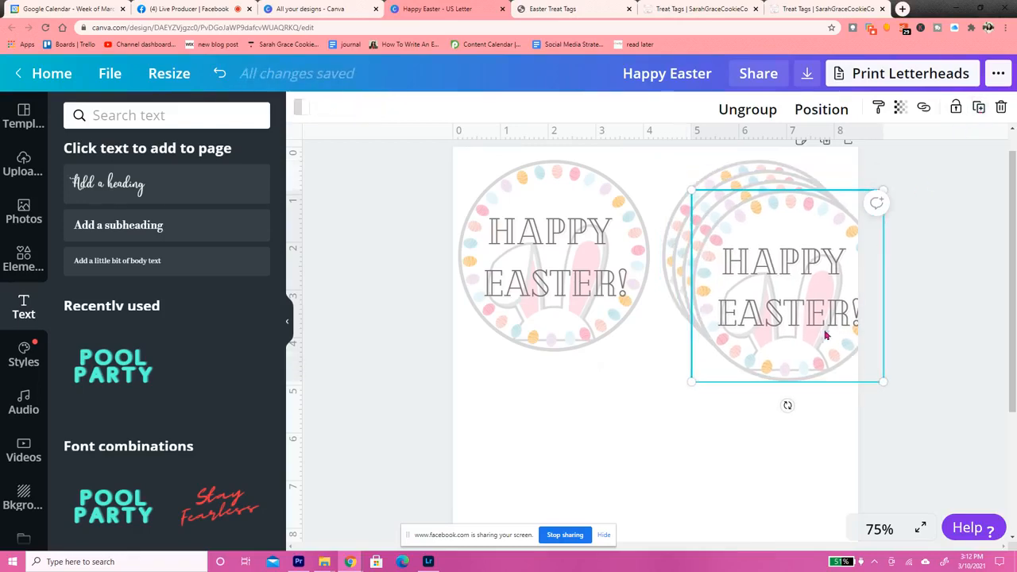
{"action": "left_click_drag", "start_coordinate": [825, 336], "coordinate": [591, 504]}
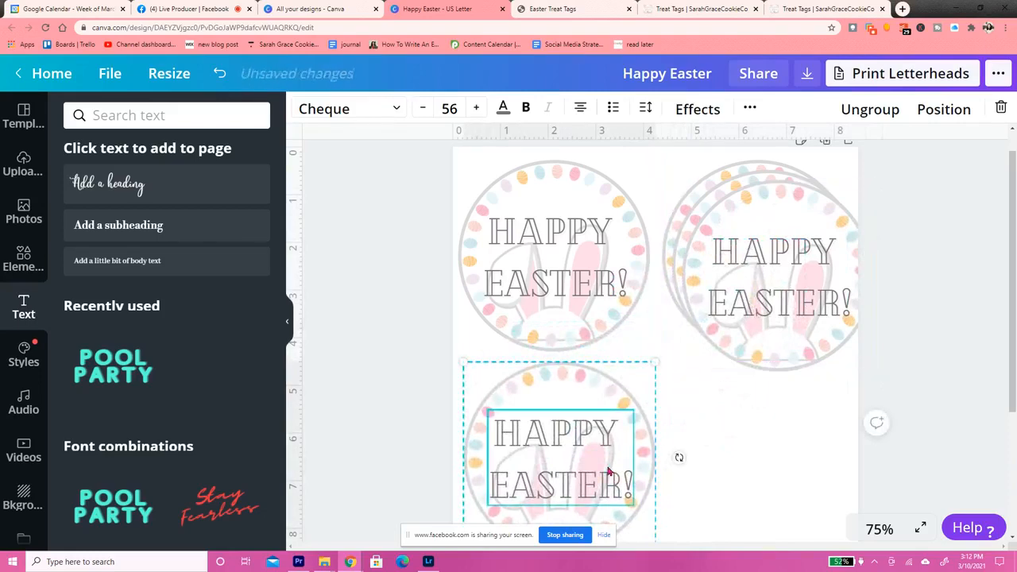
{"action": "left_click", "coordinate": [802, 236]}
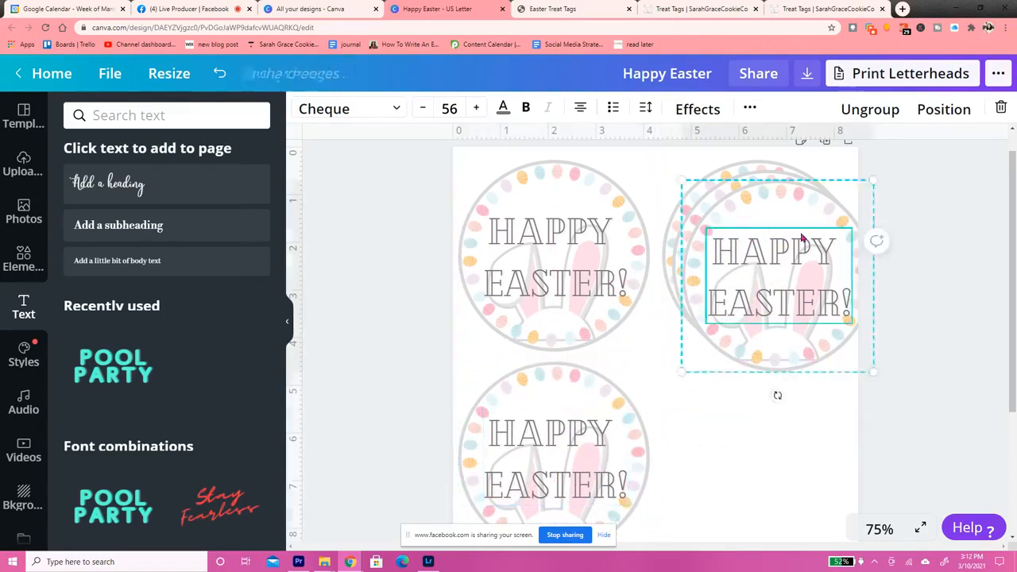
{"action": "left_click_drag", "start_coordinate": [802, 237], "coordinate": [783, 424]}
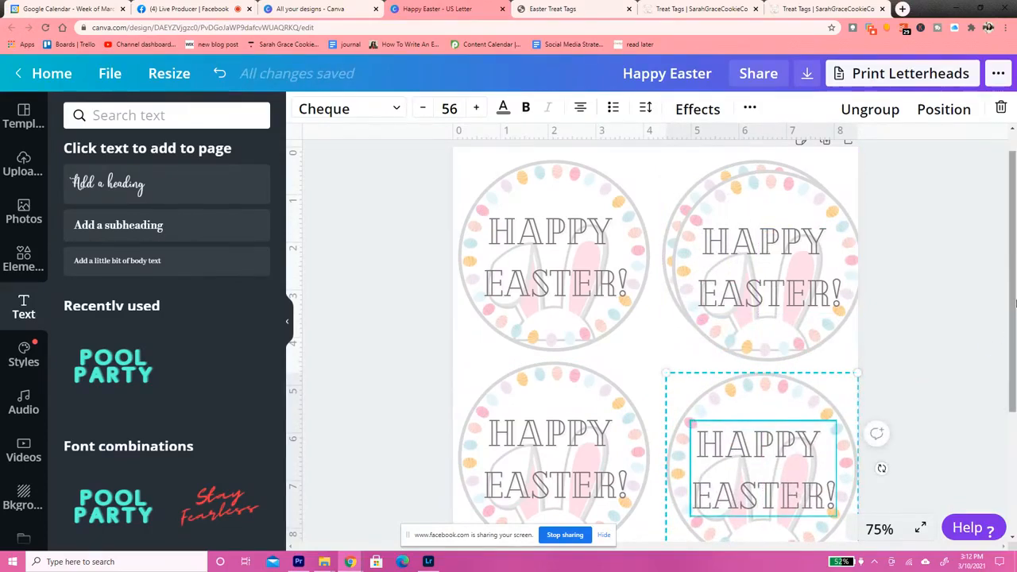
Move the remaining extra tag copy to the page's lower left corner and delete it
{"action": "scroll", "coordinate": [1013, 270], "scroll_direction": "down", "scroll_amount": 1}
{"action": "left_click", "coordinate": [786, 230]}
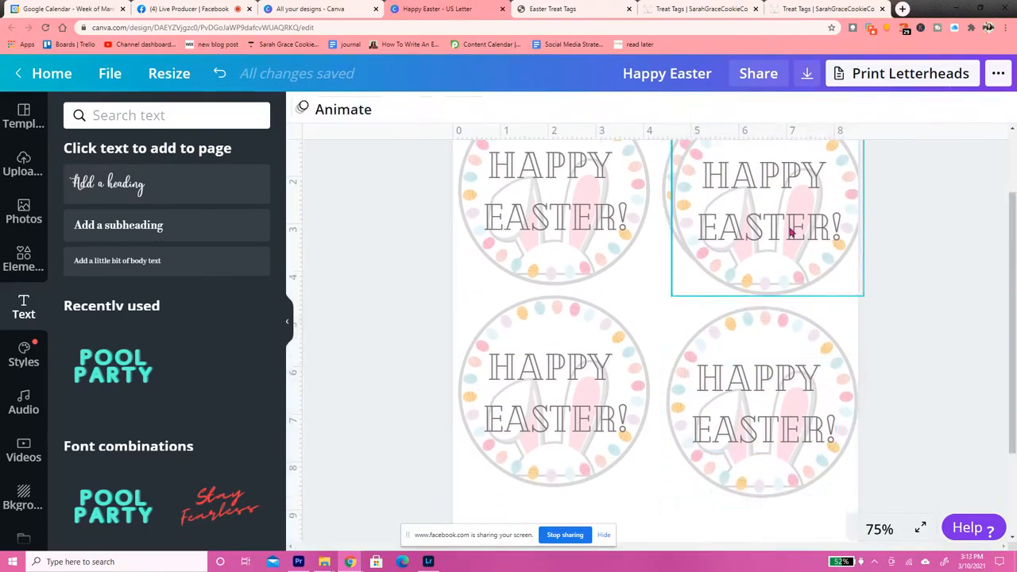
{"action": "left_click_drag", "start_coordinate": [769, 260], "coordinate": [575, 543]}
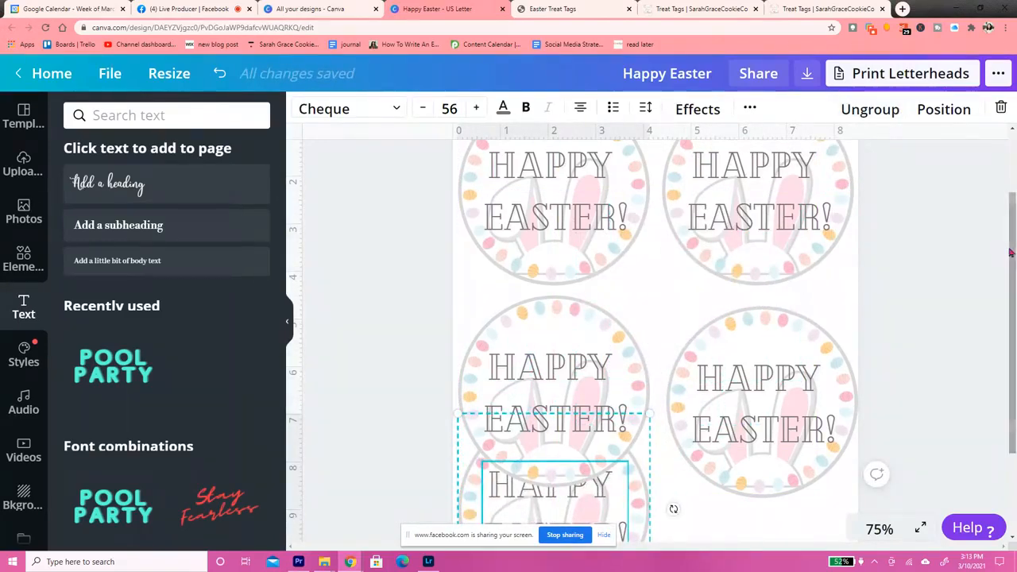
{"action": "left_click_drag", "start_coordinate": [1012, 256], "coordinate": [1013, 356]}
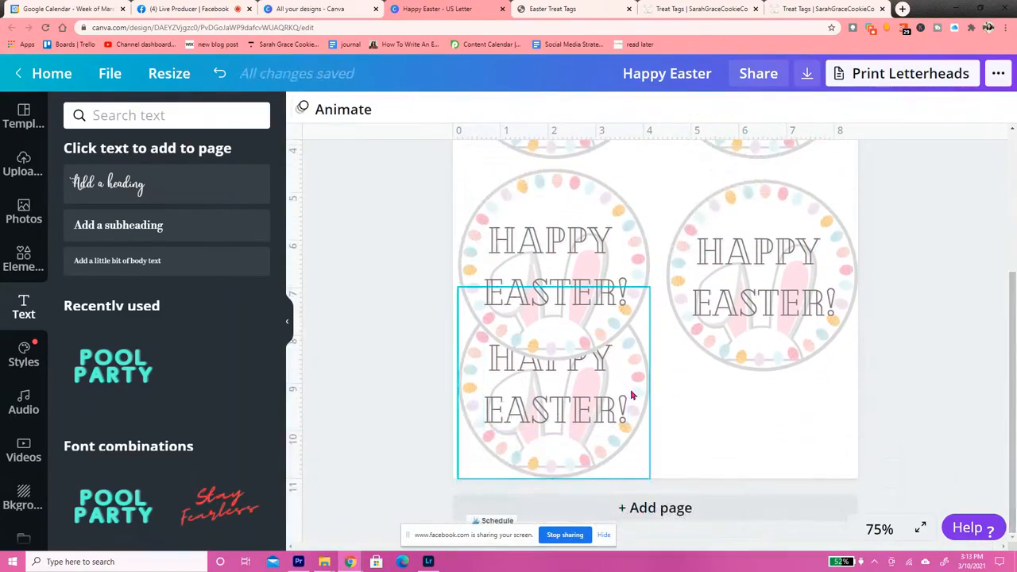
{"action": "left_click", "coordinate": [631, 395]}
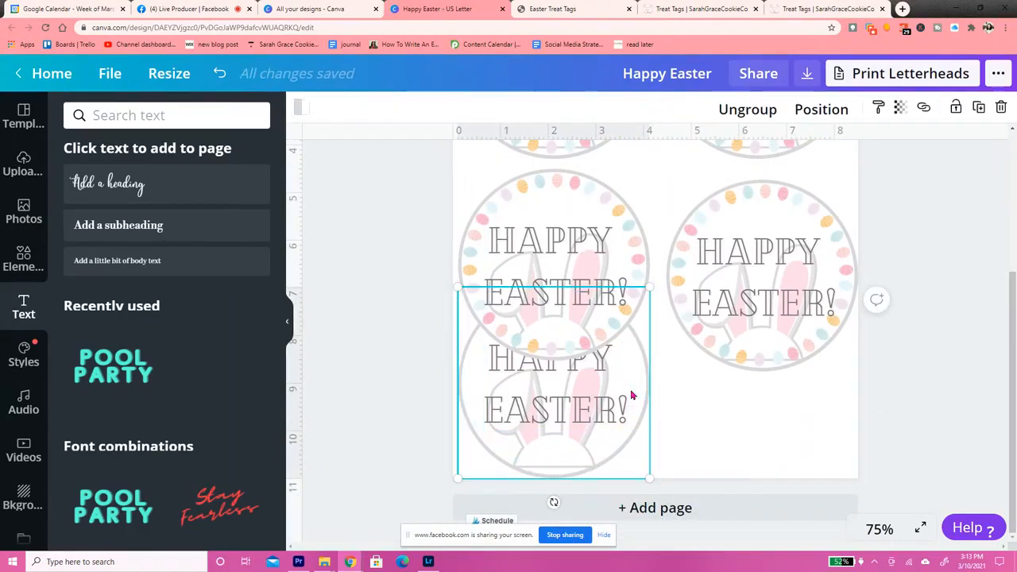
{"action": "key", "text": "Delete"}
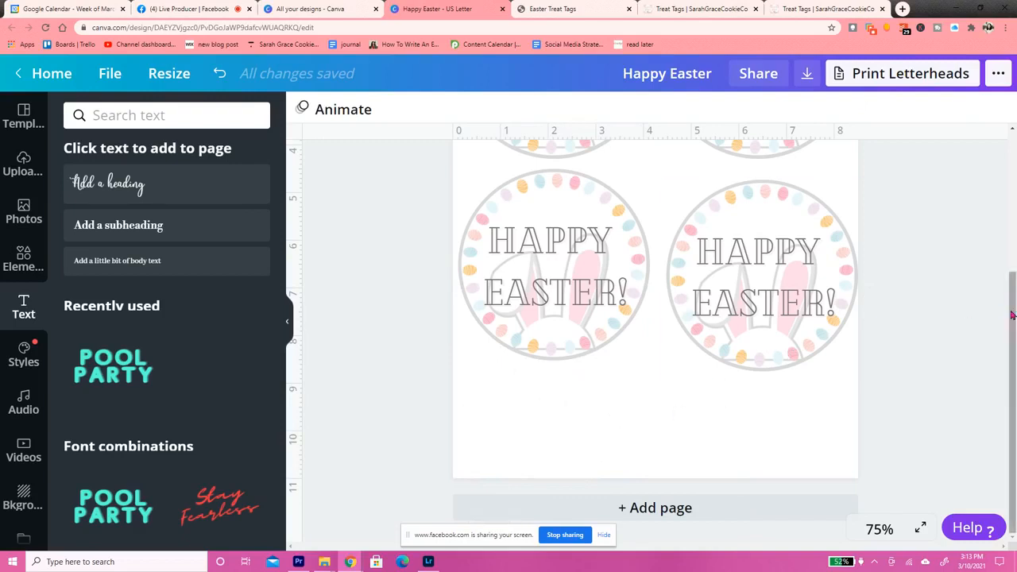
Align the second row's right tag level with the left one and directly beneath the tag above
{"action": "left_click_drag", "start_coordinate": [813, 283], "coordinate": [806, 268]}
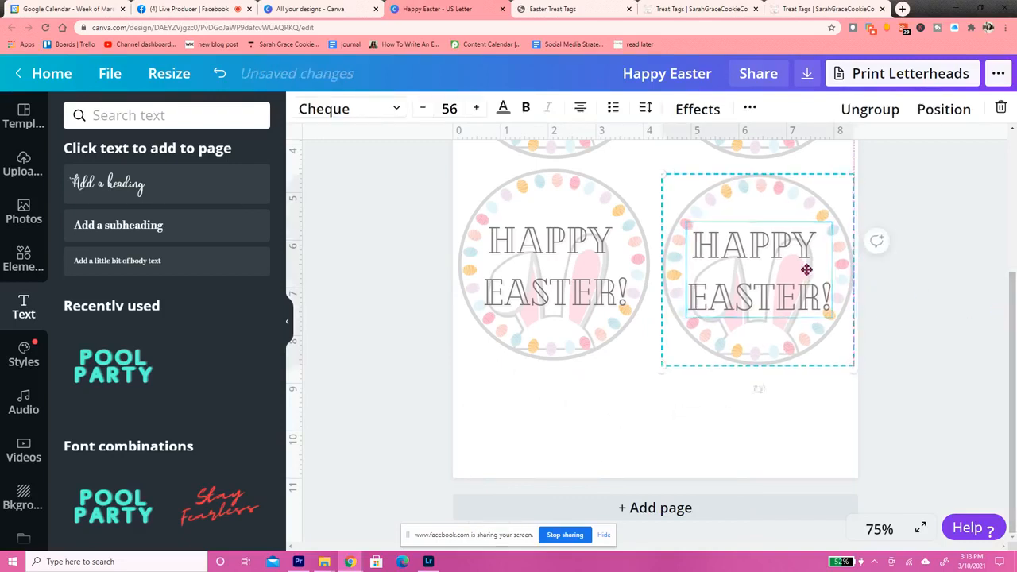
{"action": "left_click", "coordinate": [941, 224]}
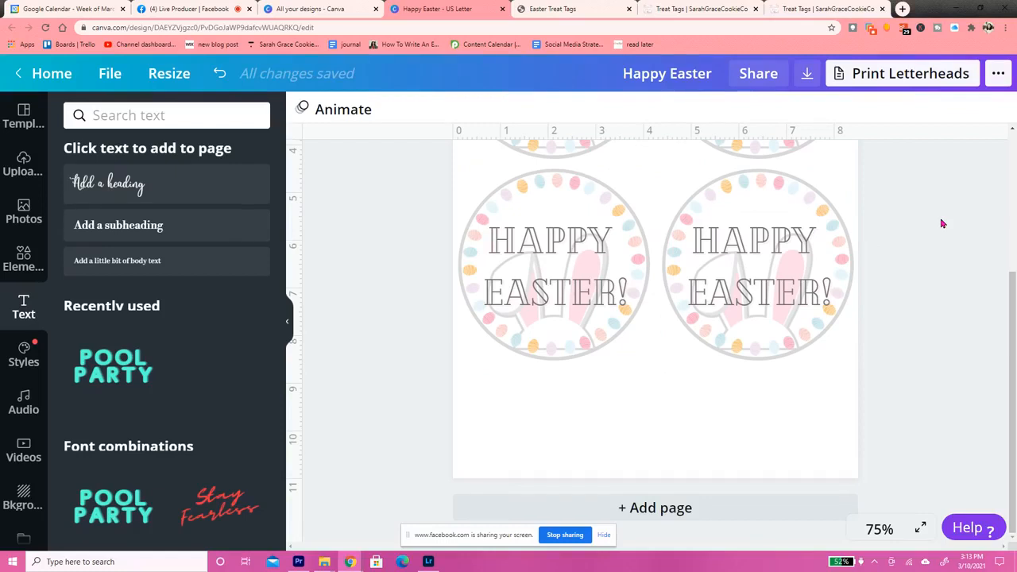
{"action": "left_click_drag", "start_coordinate": [1014, 310], "coordinate": [1013, 197]}
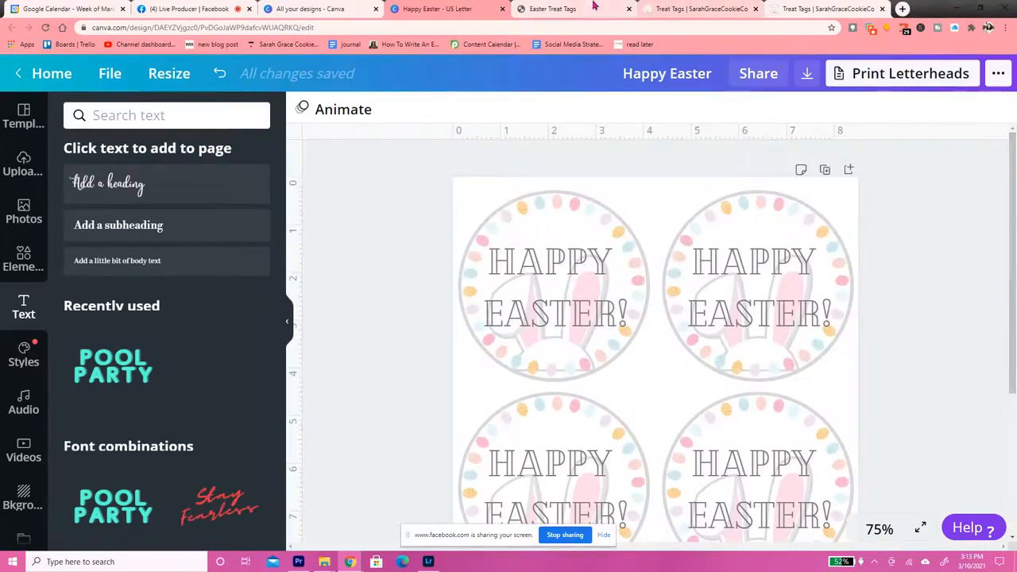
Check the finished Easter Treat Tags PDF for reference, and duplicate the page of four tags in the Canva design
{"action": "left_click", "coordinate": [593, 7]}
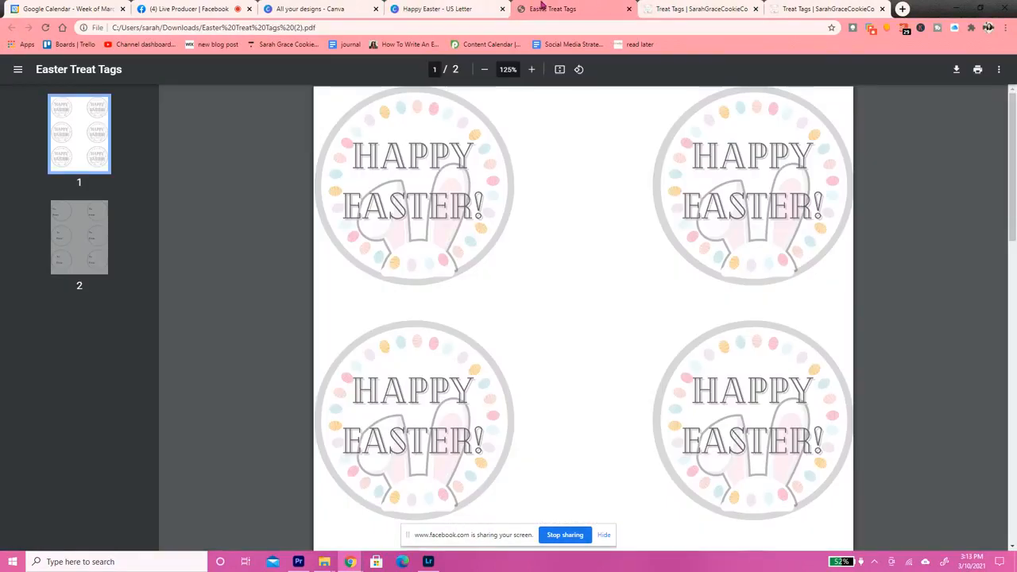
{"action": "left_click", "coordinate": [453, 7]}
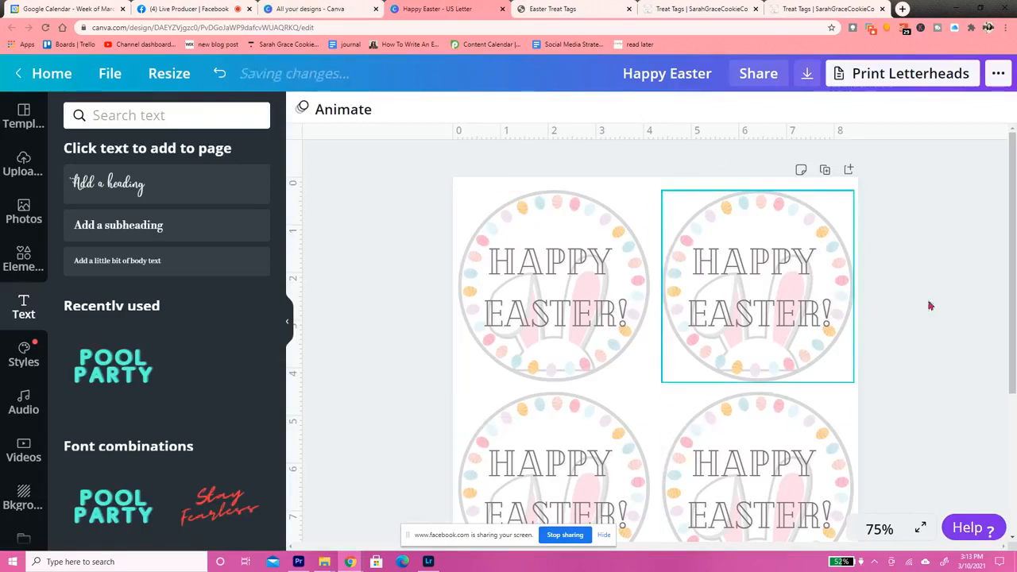
{"action": "left_click_drag", "start_coordinate": [1013, 289], "coordinate": [1015, 225]}
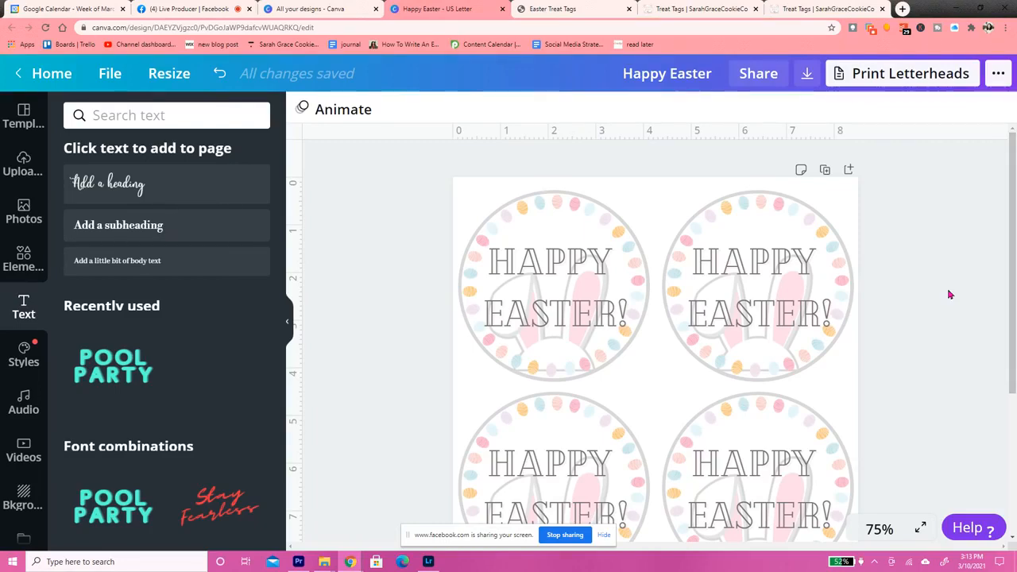
{"action": "left_click", "coordinate": [825, 170]}
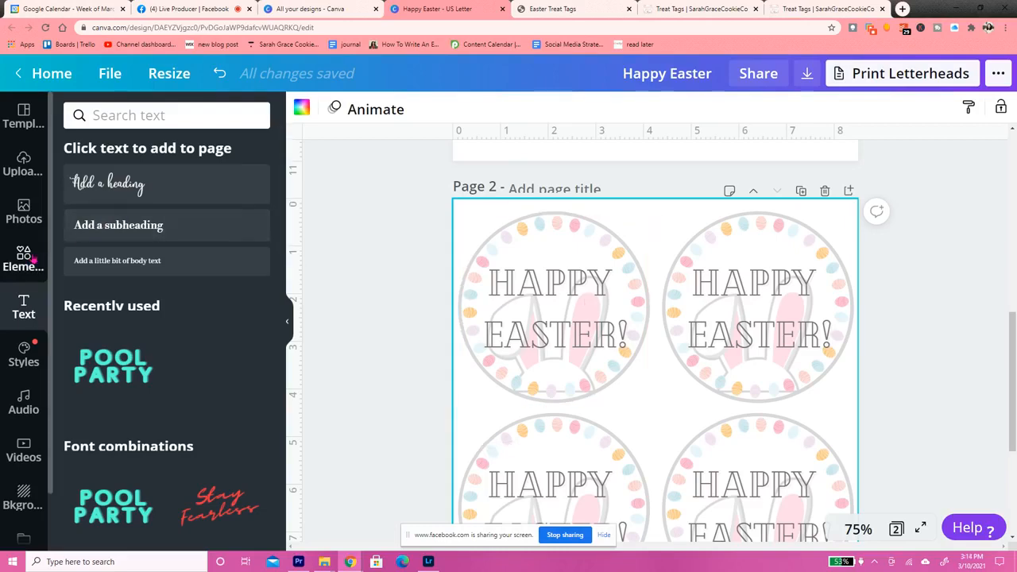
{"action": "left_click", "coordinate": [24, 257]}
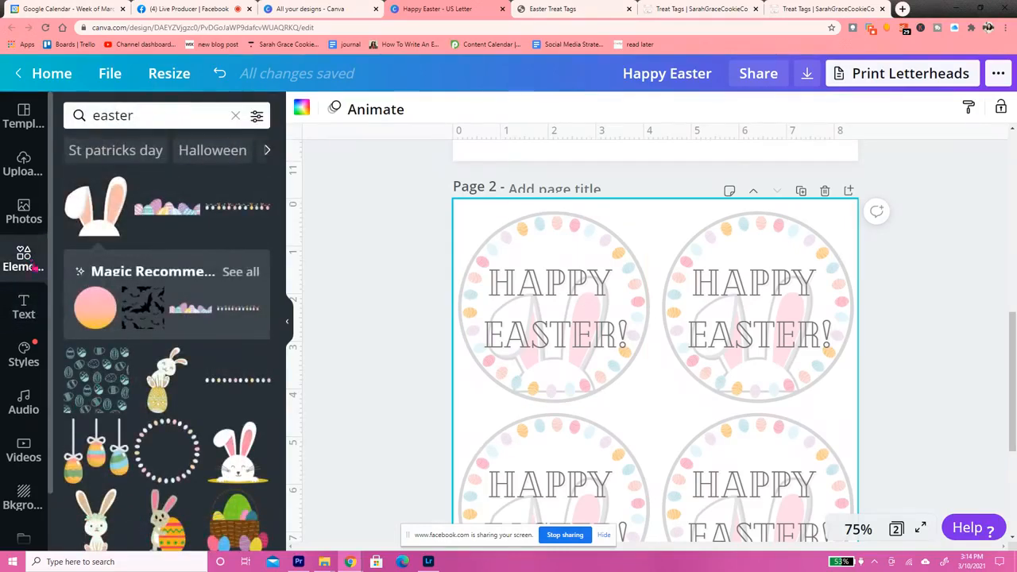
{"action": "left_click", "coordinate": [236, 116]}
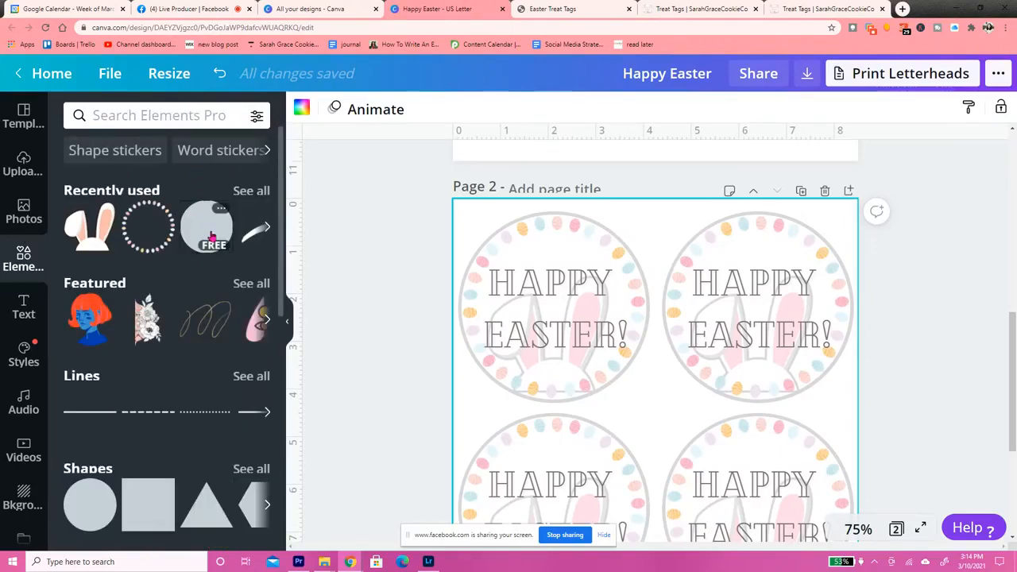
{"action": "left_click", "coordinate": [212, 235]}
{"action": "left_click_drag", "start_coordinate": [665, 432], "coordinate": [580, 313]}
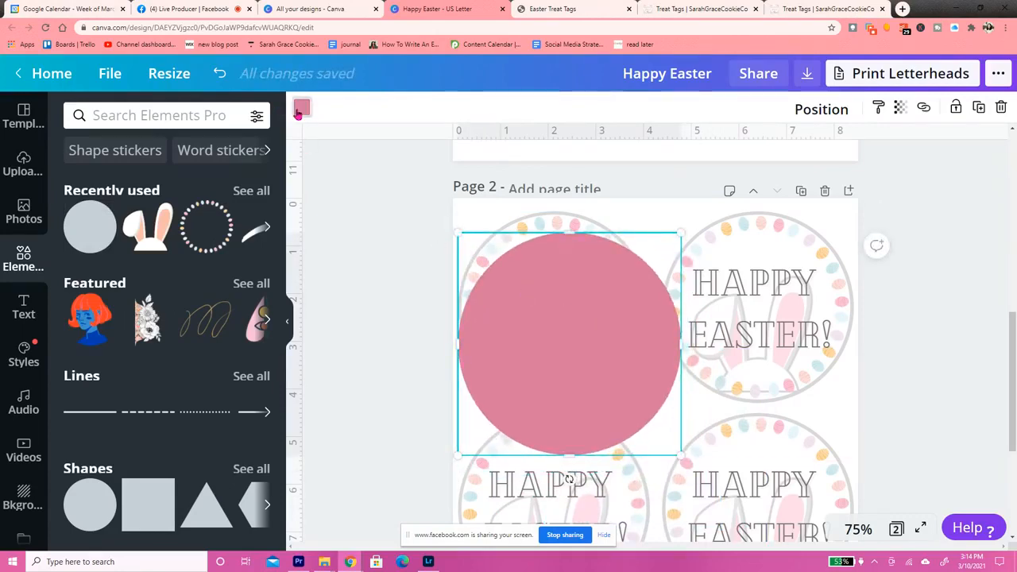
{"action": "left_click", "coordinate": [301, 109]}
{"action": "left_click", "coordinate": [151, 258]}
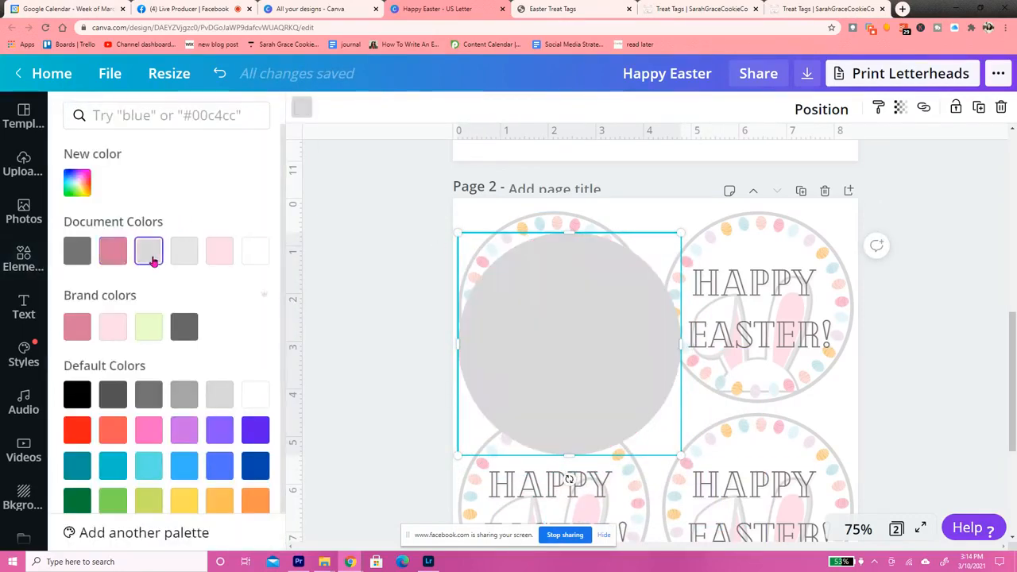
{"action": "key", "text": "Delete"}
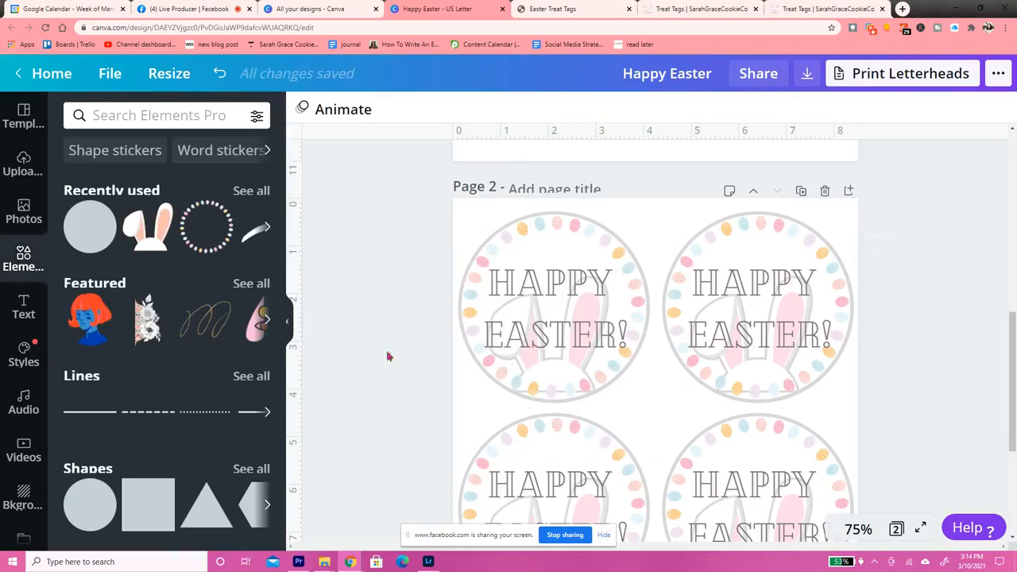
Ungroup page two's upper left tag and delete its text, egg wreath and bunny, keeping only the circle outline
{"action": "left_click", "coordinate": [544, 319]}
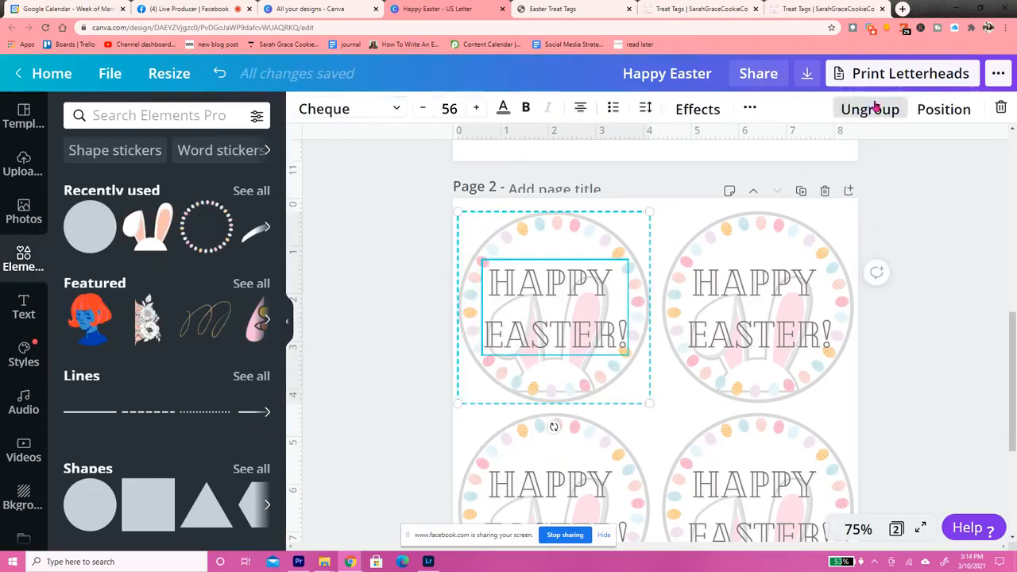
{"action": "left_click", "coordinate": [875, 108]}
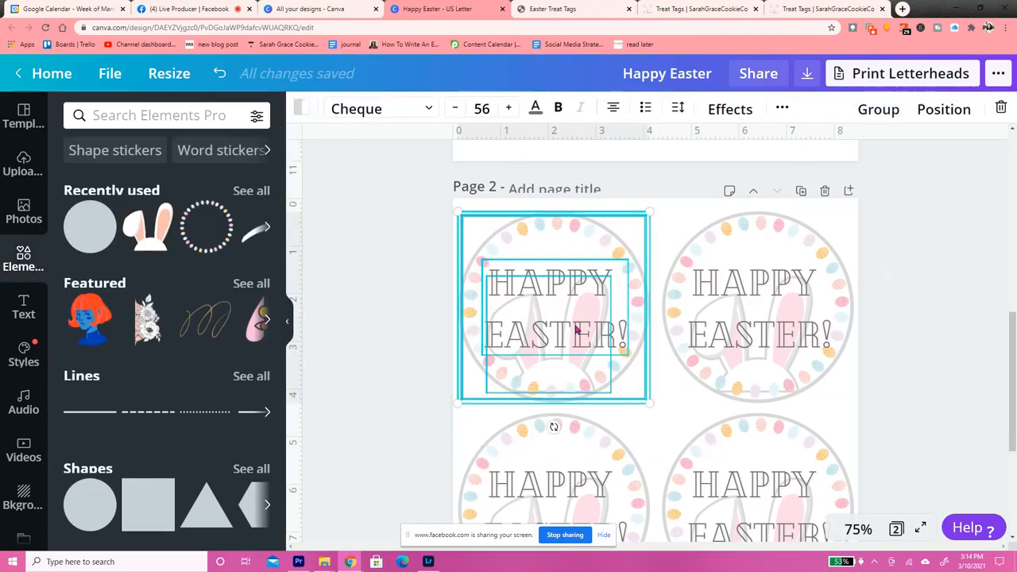
{"action": "key", "text": "Delete"}
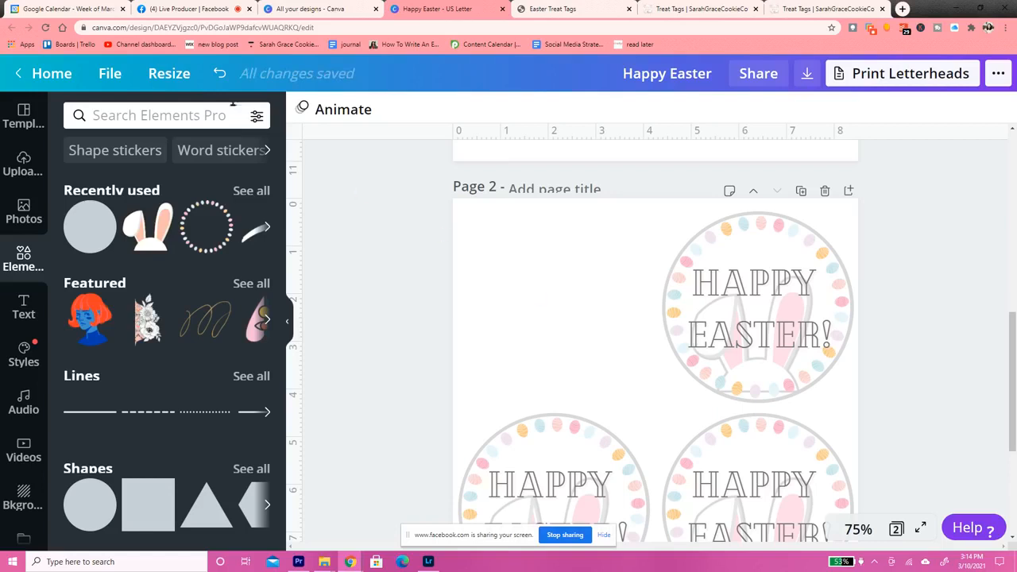
{"action": "left_click", "coordinate": [218, 77]}
{"action": "left_click", "coordinate": [550, 280]}
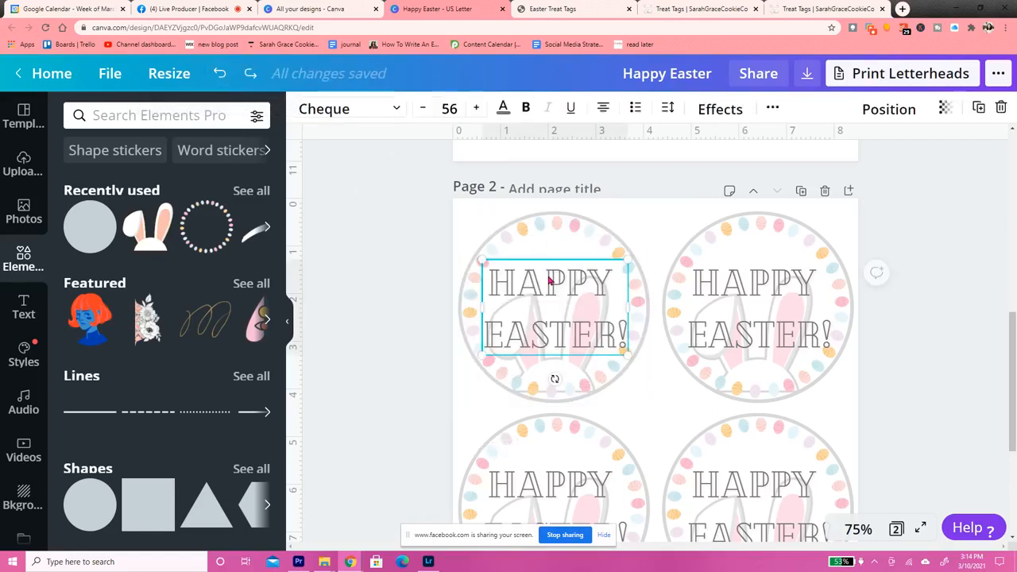
{"action": "key", "text": "Delete"}
{"action": "left_click", "coordinate": [558, 343]}
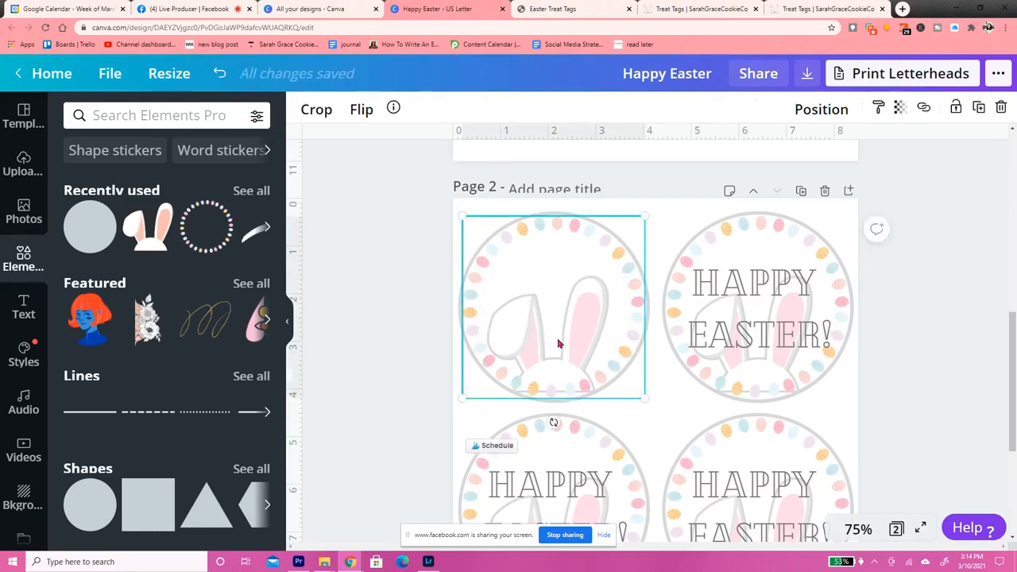
{"action": "key", "text": "Delete"}
{"action": "left_click", "coordinate": [557, 343]}
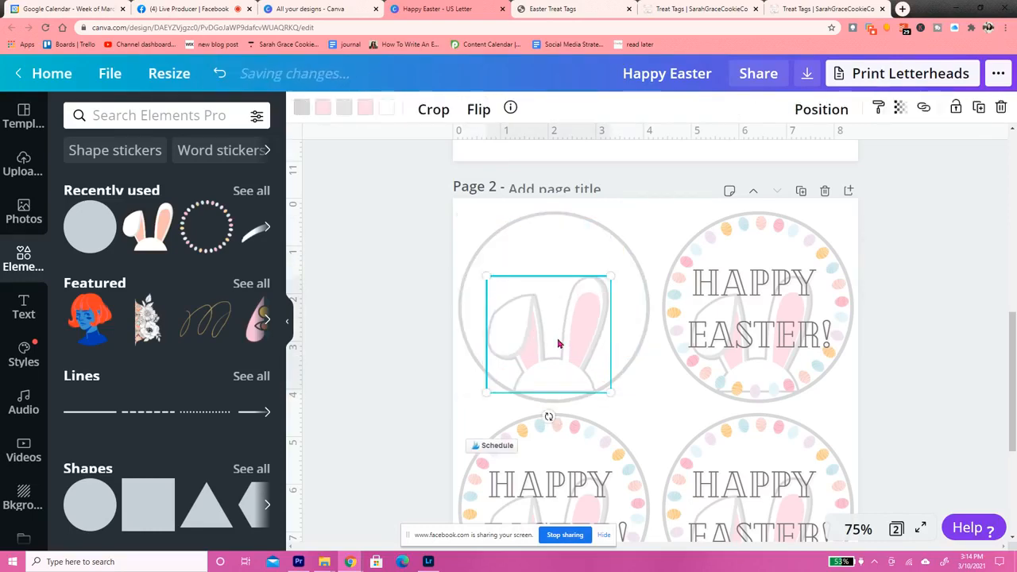
{"action": "key", "text": "Delete"}
{"action": "left_click", "coordinate": [558, 343]}
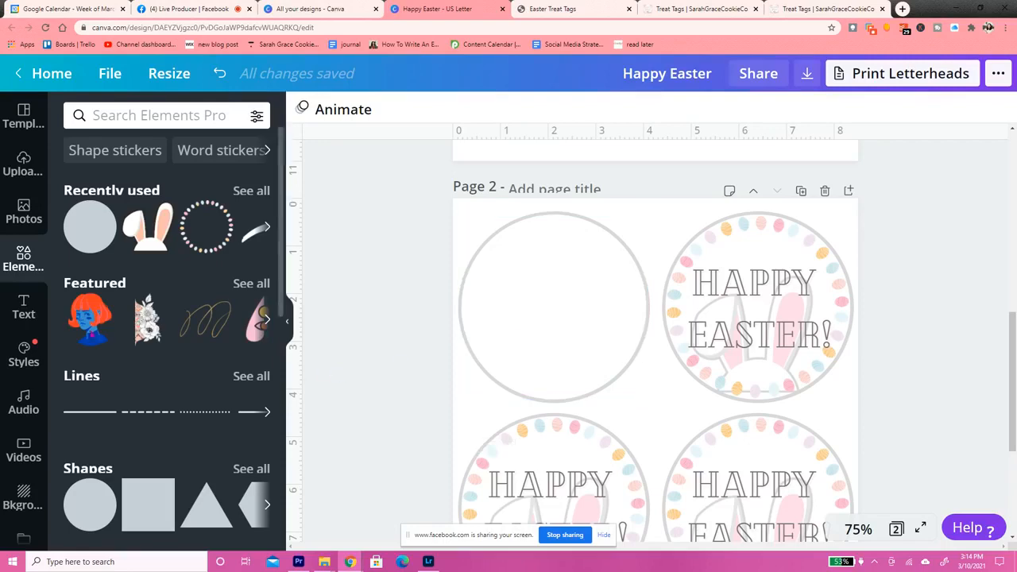
Add a subheading reading "To:", enlarge it to about size 28 and place it inside the blank circle's upper left area
{"action": "left_click", "coordinate": [26, 311]}
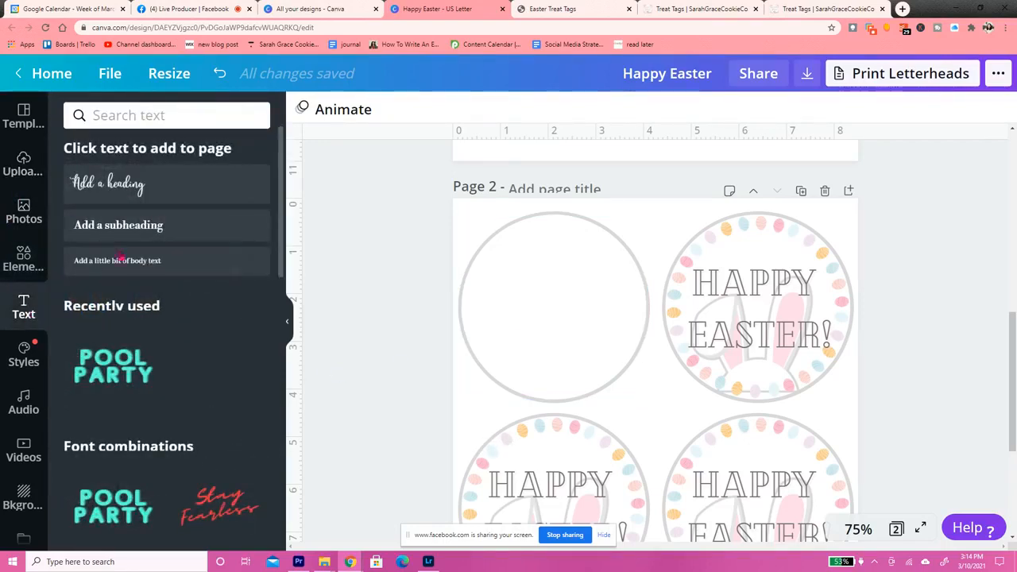
{"action": "left_click", "coordinate": [131, 226]}
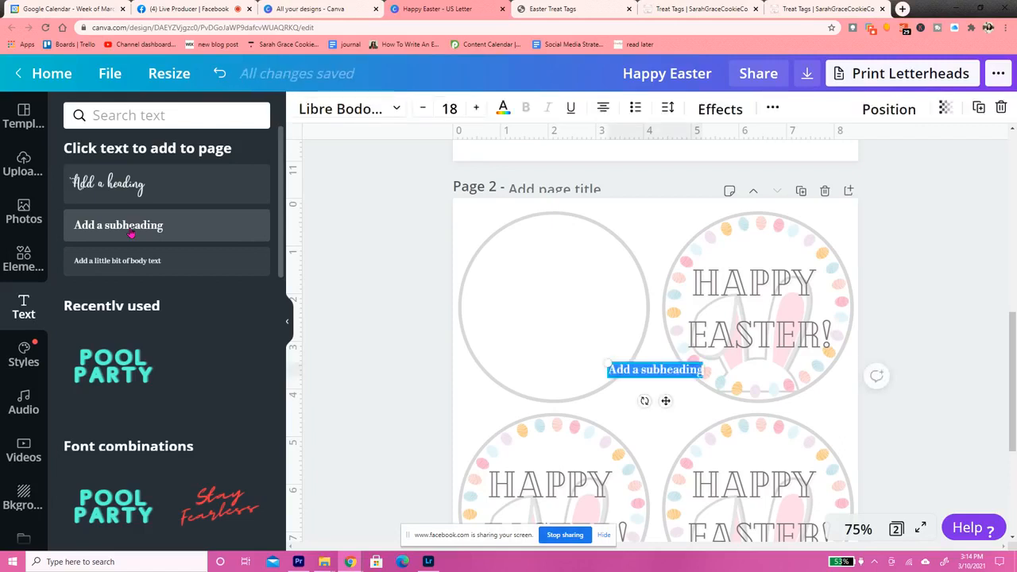
{"action": "type", "text": "To:"}
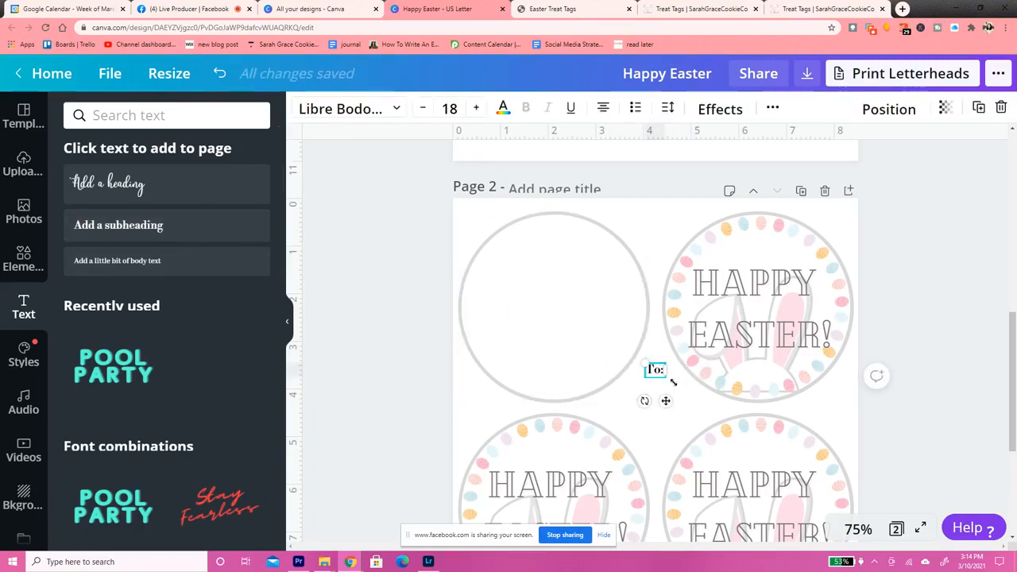
{"action": "left_click_drag", "start_coordinate": [667, 402], "coordinate": [513, 305]}
{"action": "left_click_drag", "start_coordinate": [491, 268], "coordinate": [482, 262]}
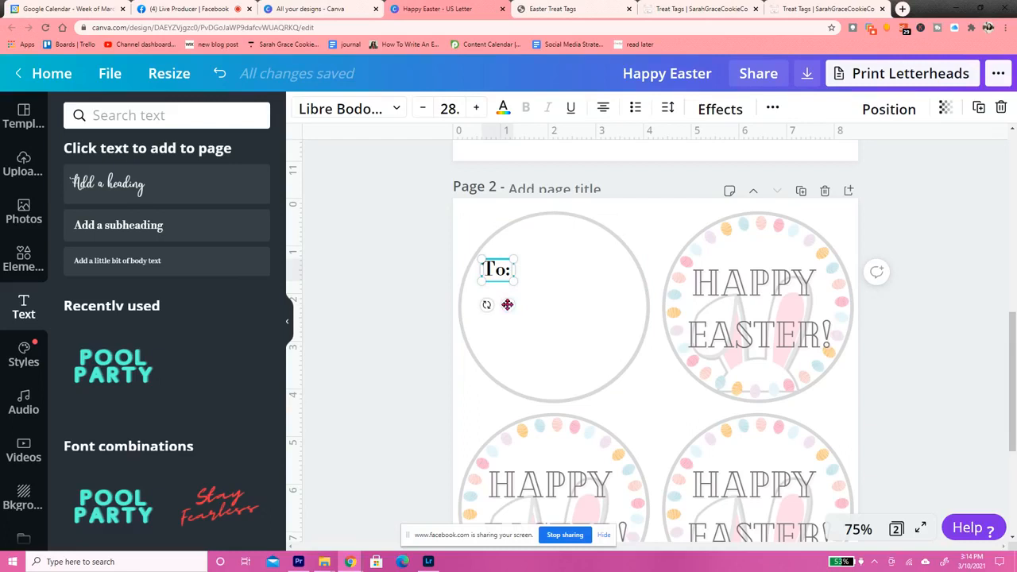
{"action": "left_click_drag", "start_coordinate": [507, 307], "coordinate": [505, 300]}
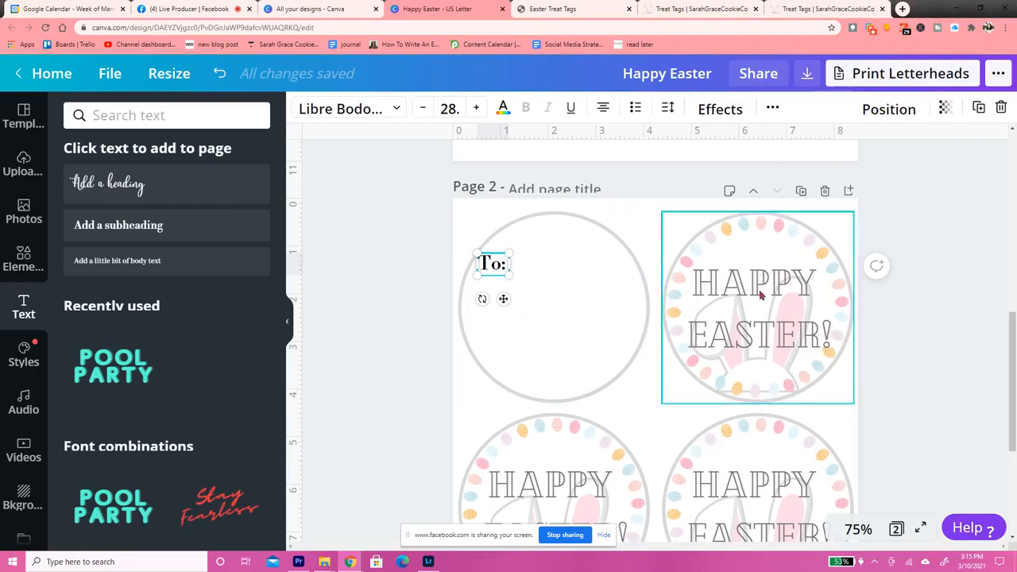
Duplicate the "To:" text, change the copy to "From:" and place it below the original inside the circle
{"action": "left_click", "coordinate": [979, 107]}
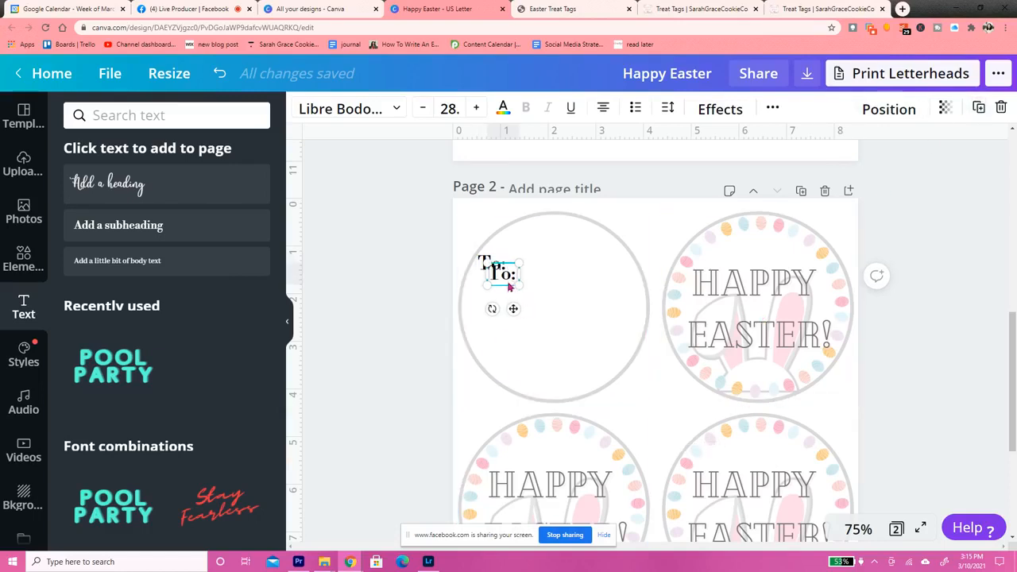
{"action": "double_click", "coordinate": [509, 277]}
{"action": "key", "text": "BackSpace"}
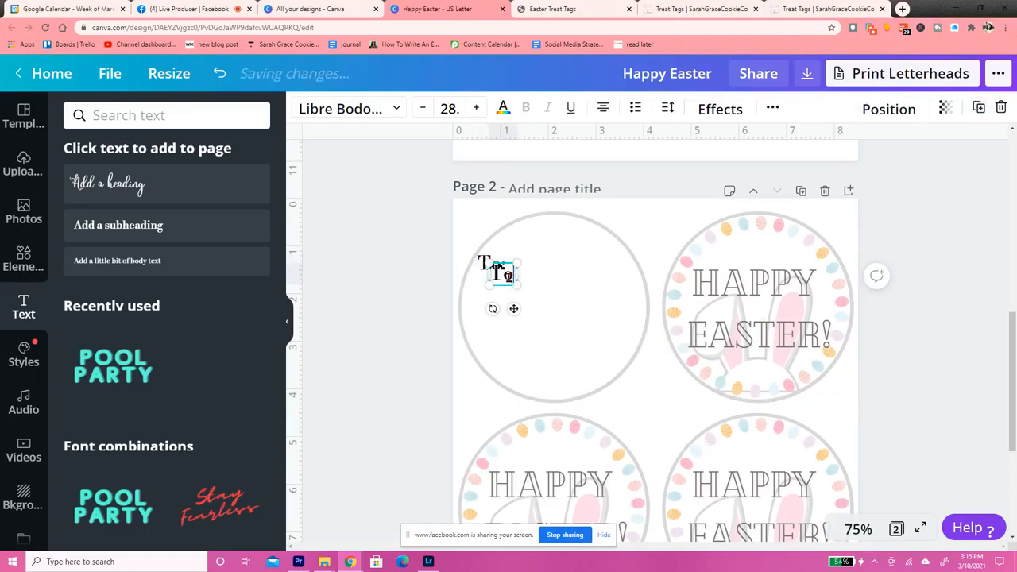
{"action": "type", "text": "From"}
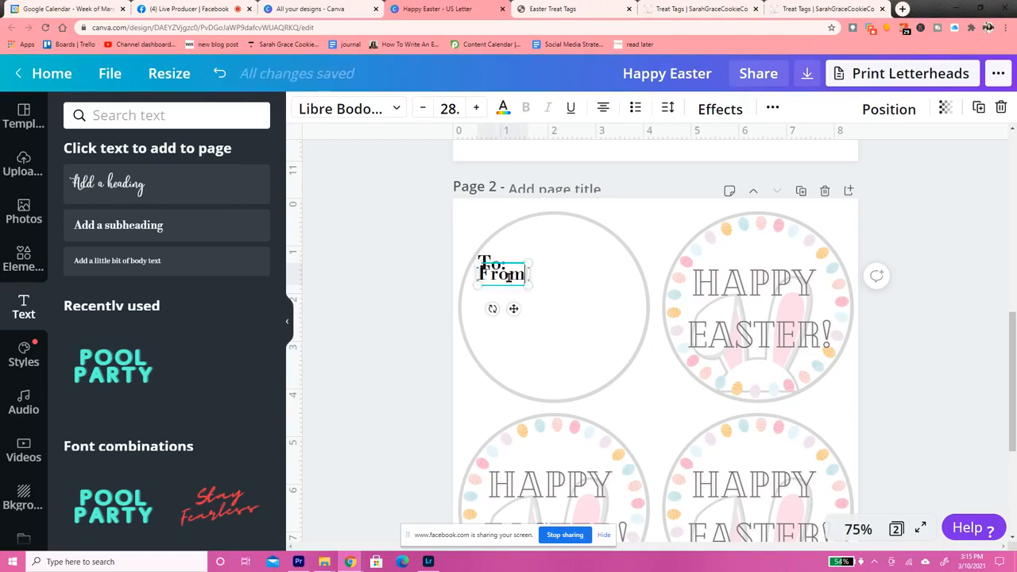
{"action": "type", "text": ":"}
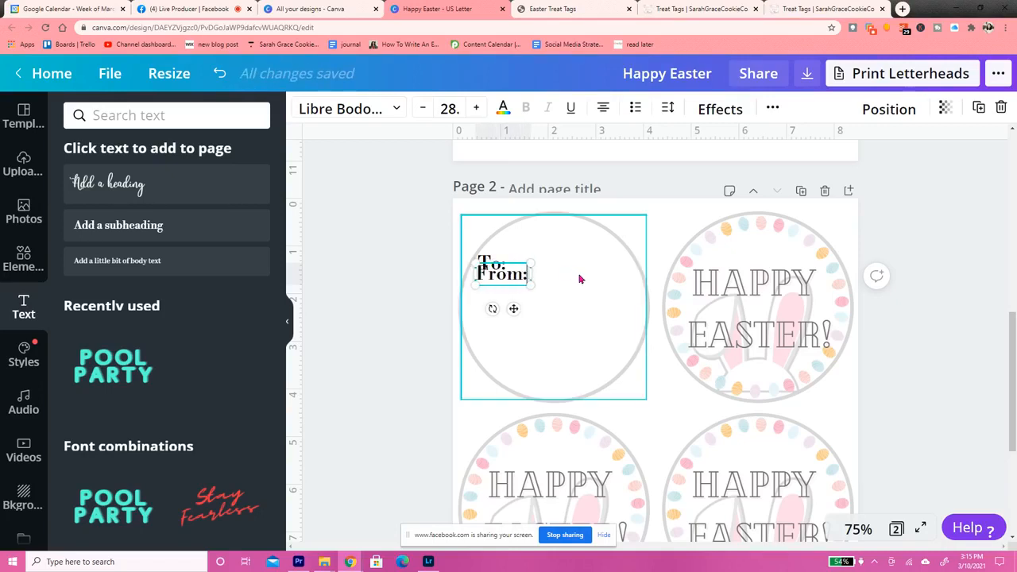
{"action": "left_click_drag", "start_coordinate": [515, 308], "coordinate": [511, 364]}
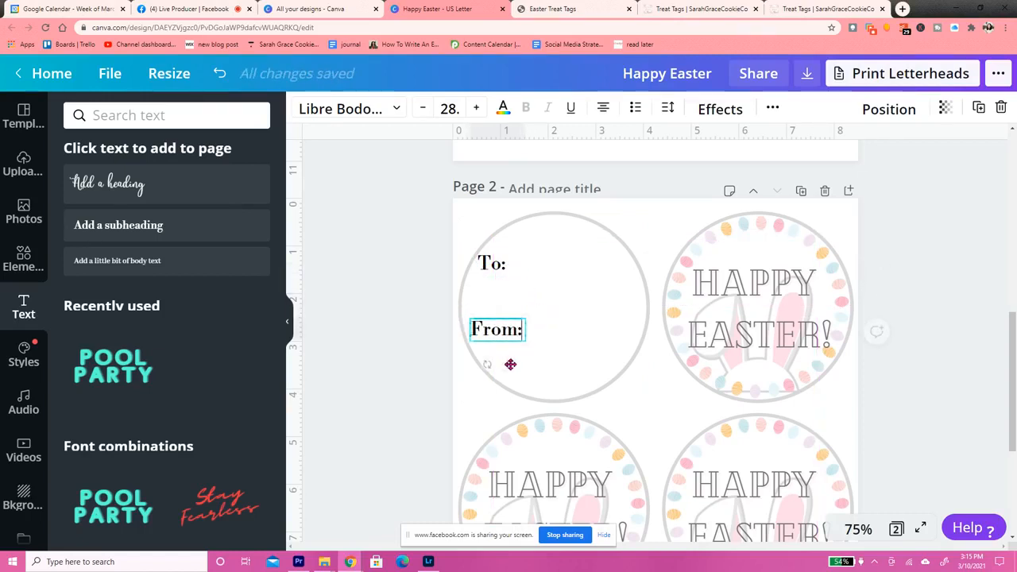
{"action": "left_click", "coordinate": [956, 266]}
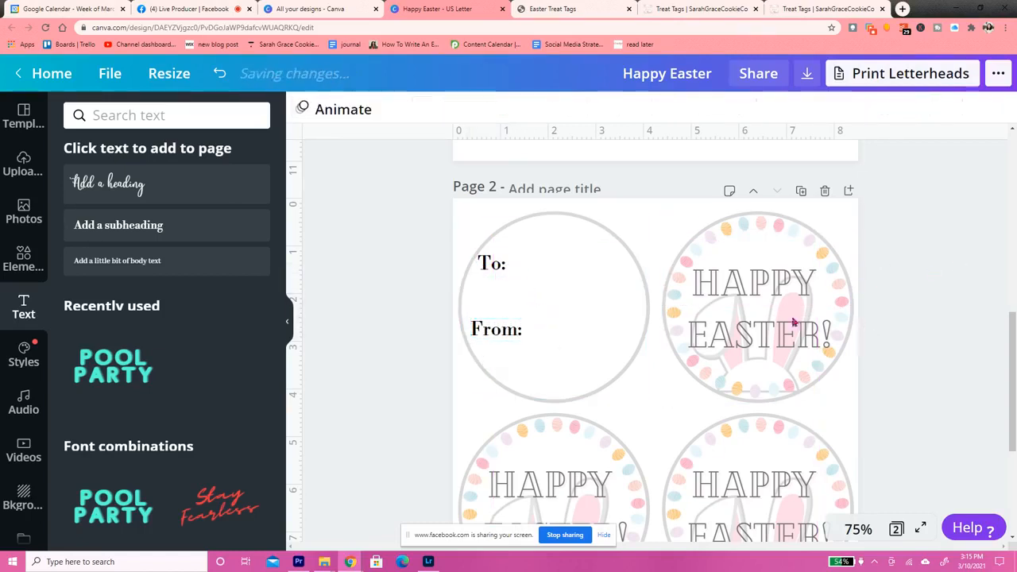
Delete the entire "Happy Easter!" tag in page two's upper right
{"action": "left_click", "coordinate": [642, 400]}
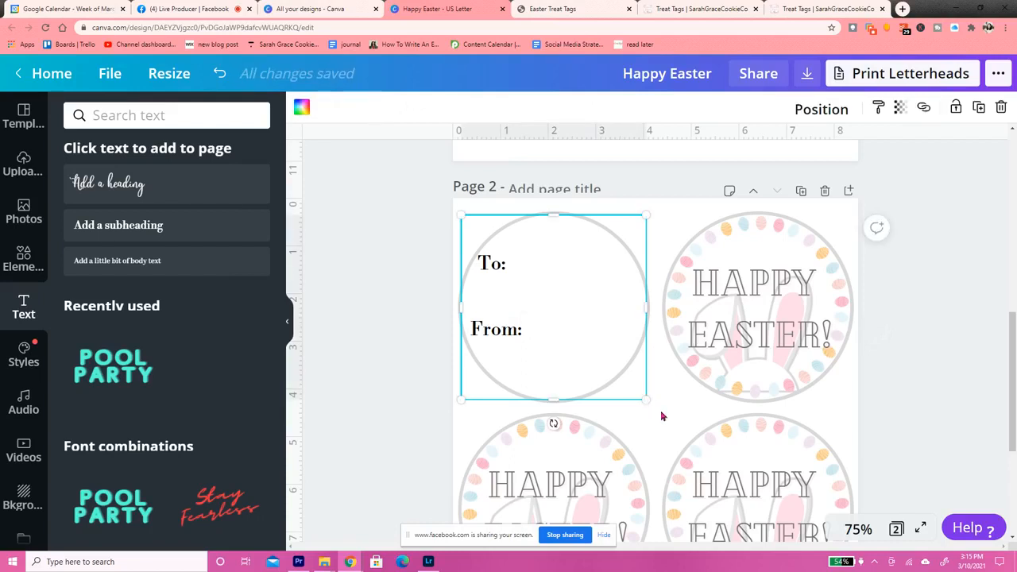
{"action": "left_click", "coordinate": [662, 415]}
{"action": "left_click", "coordinate": [788, 291]}
{"action": "left_click", "coordinate": [788, 290]}
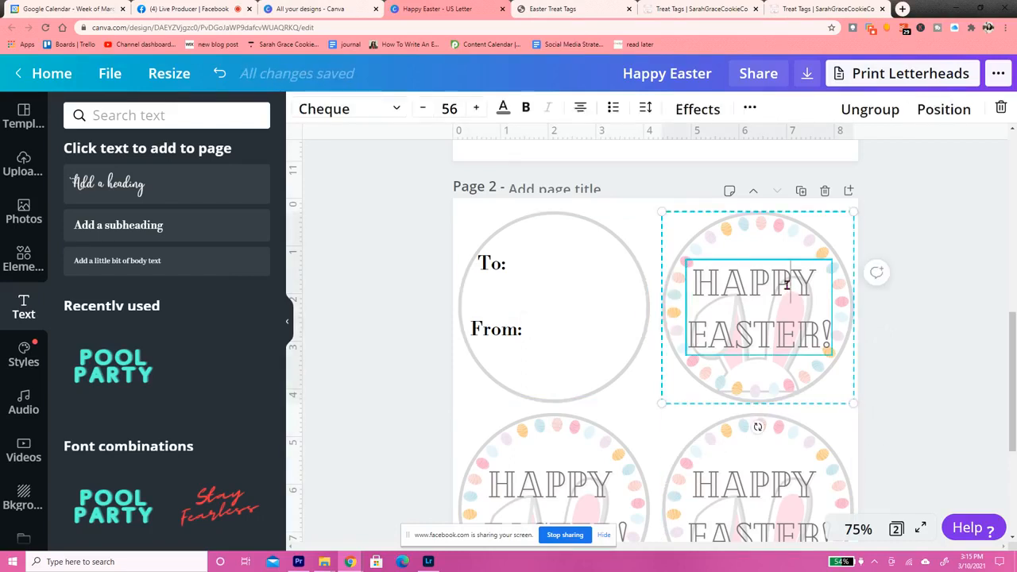
{"action": "key", "text": "BackSpace"}
{"action": "key", "text": "BackSpace"}
{"action": "key", "text": "BackSpace"}
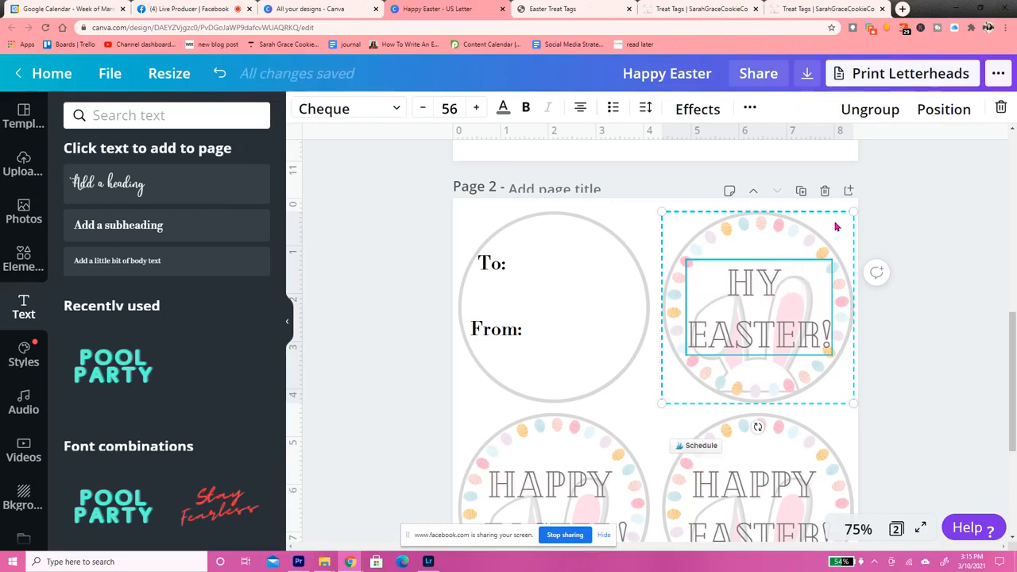
{"action": "left_click", "coordinate": [834, 223]}
{"action": "key", "text": "Delete"}
Delete both remaining "Happy Easter!" tags in page two's second row
{"action": "key", "text": "Delete"}
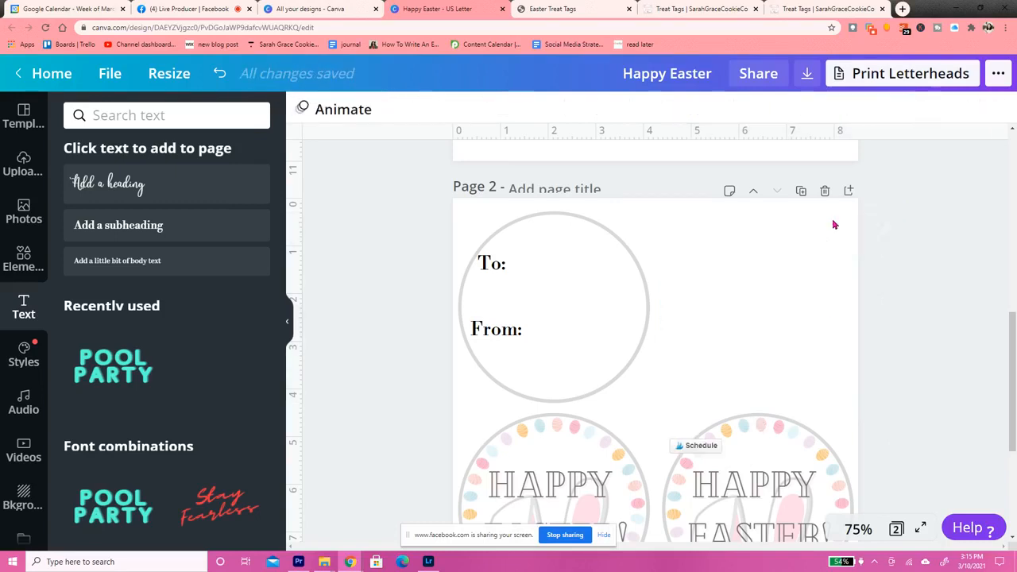
{"action": "left_click", "coordinate": [747, 440]}
{"action": "key", "text": "Delete"}
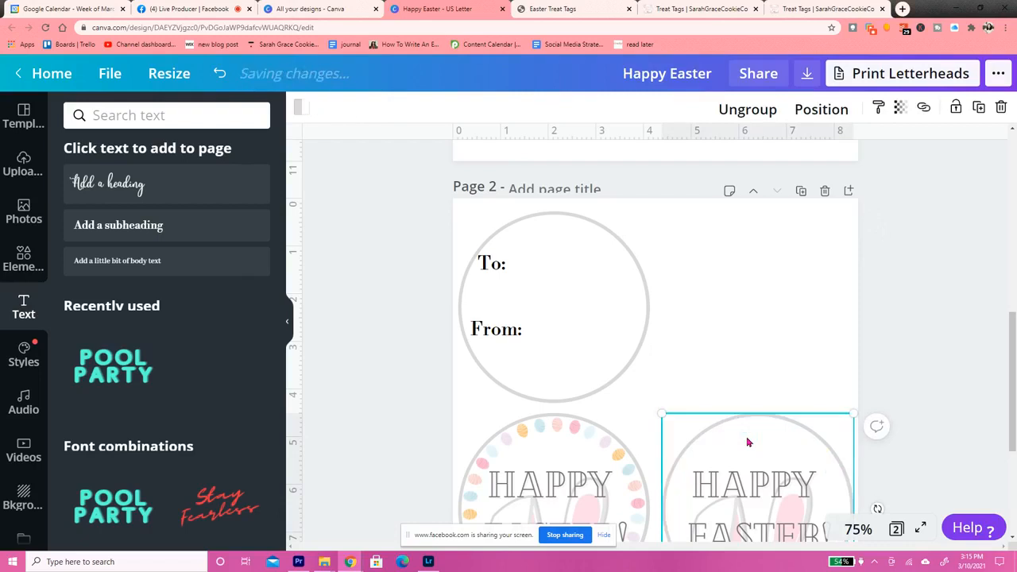
{"action": "key", "text": "Delete"}
{"action": "left_click", "coordinate": [569, 452]}
{"action": "left_click", "coordinate": [569, 451]}
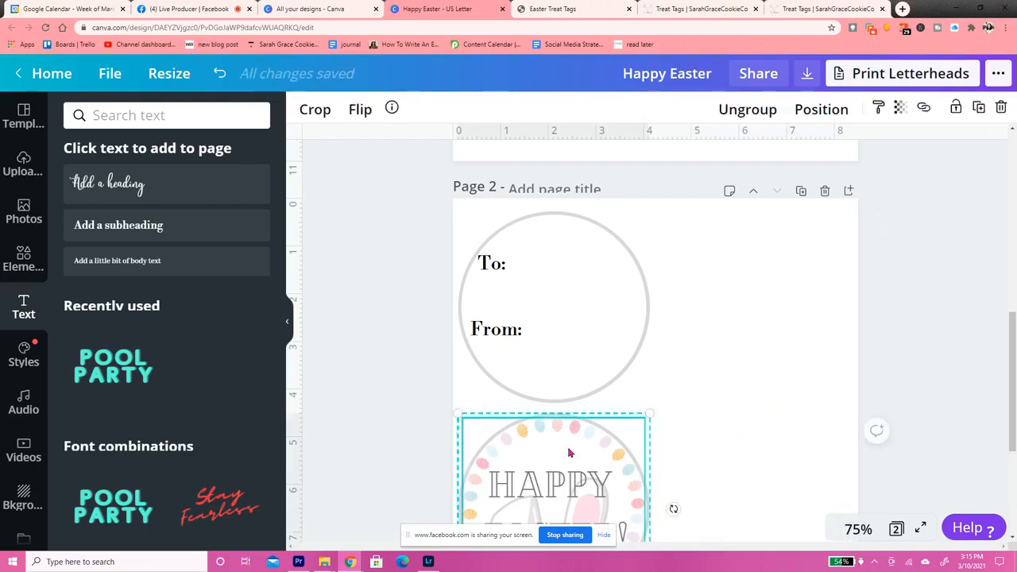
{"action": "key", "text": "Delete"}
{"action": "key", "text": "Delete"}
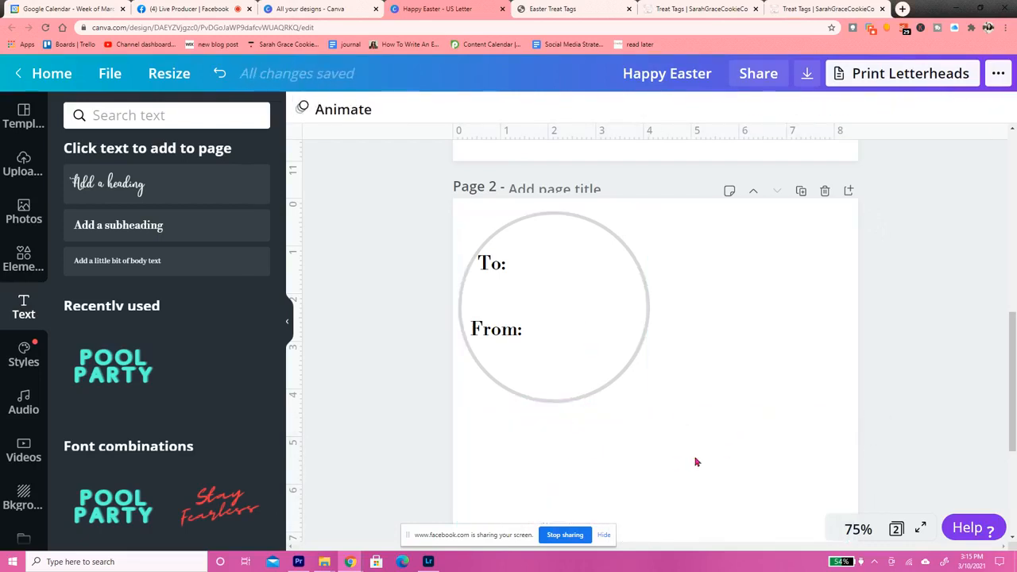
Group the circle with its "To:" and "From:" text and duplicate the group three times to form a two-by-two layout on page two
{"action": "left_click_drag", "start_coordinate": [695, 459], "coordinate": [461, 207]}
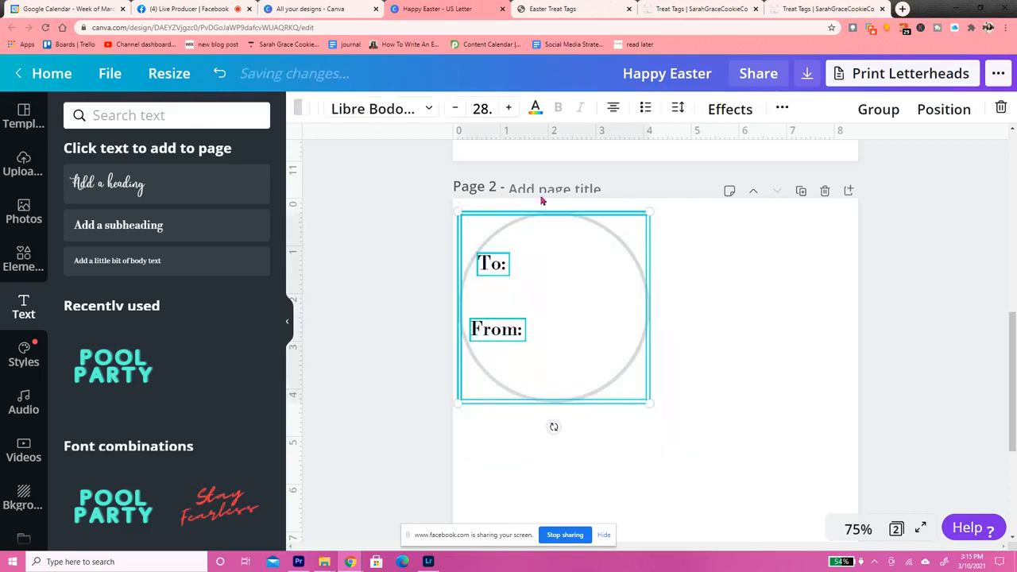
{"action": "left_click", "coordinate": [879, 110]}
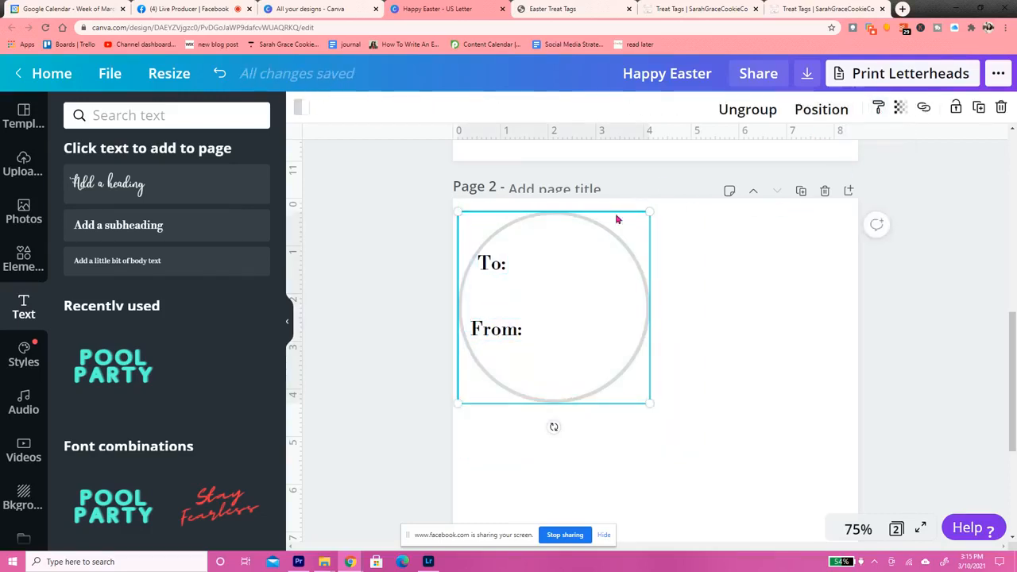
{"action": "left_click", "coordinate": [979, 108]}
{"action": "left_click_drag", "start_coordinate": [611, 321], "coordinate": [790, 297]}
{"action": "left_click_drag", "start_coordinate": [580, 313], "coordinate": [570, 497]}
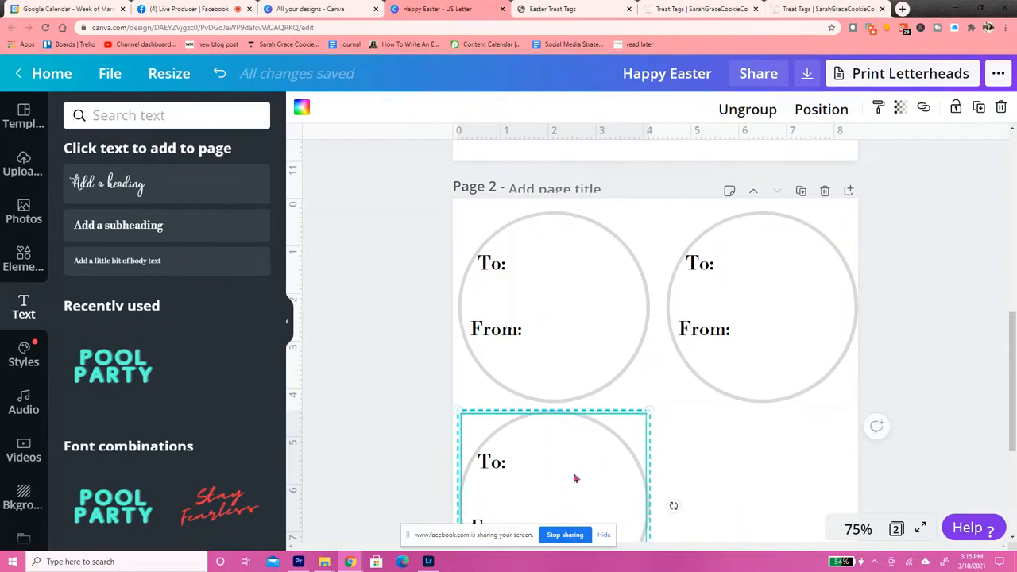
{"action": "left_click", "coordinate": [981, 109]}
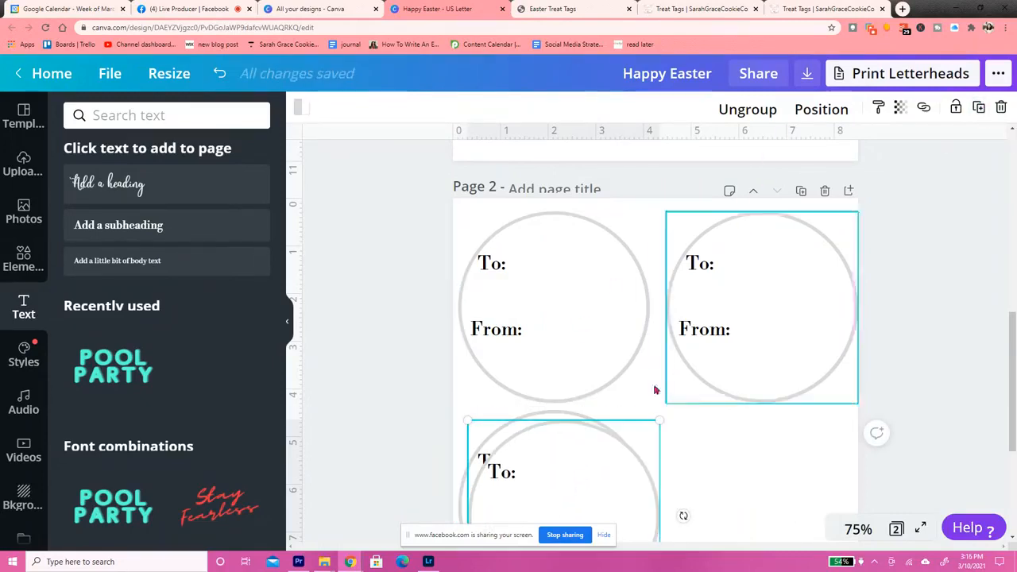
{"action": "left_click_drag", "start_coordinate": [603, 471], "coordinate": [803, 453]}
{"action": "left_click", "coordinate": [941, 361]}
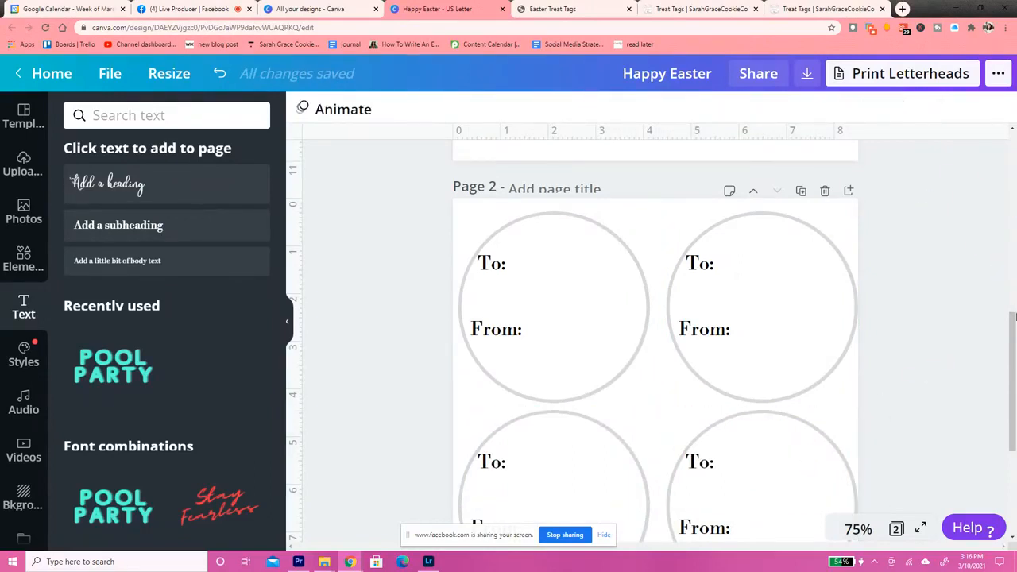
Check both pages of the Happy Easter design and download all pages as a PDF Print file
{"action": "left_click_drag", "start_coordinate": [1012, 348], "coordinate": [1015, 425]}
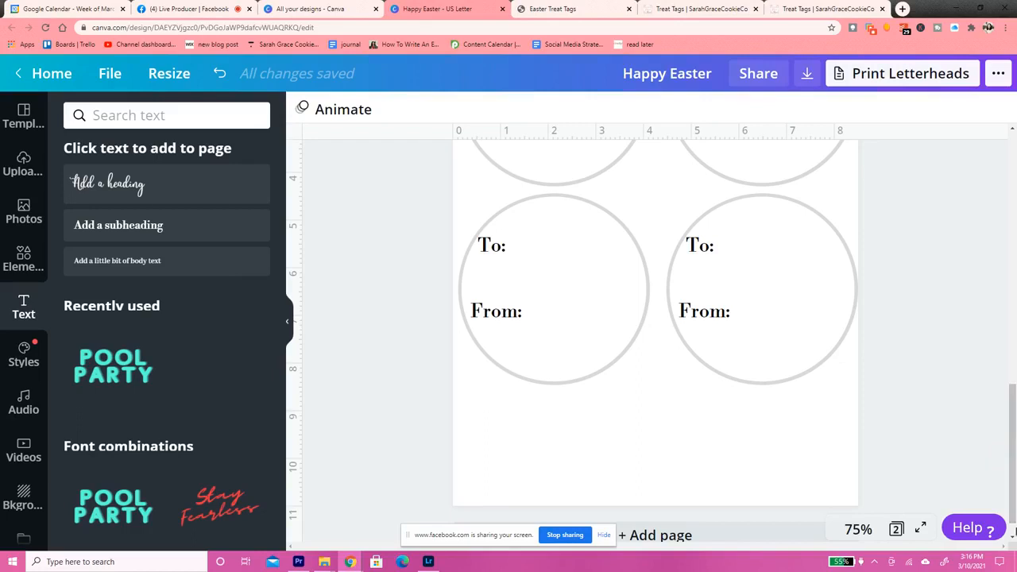
{"action": "left_click_drag", "start_coordinate": [1012, 427], "coordinate": [1014, 190]}
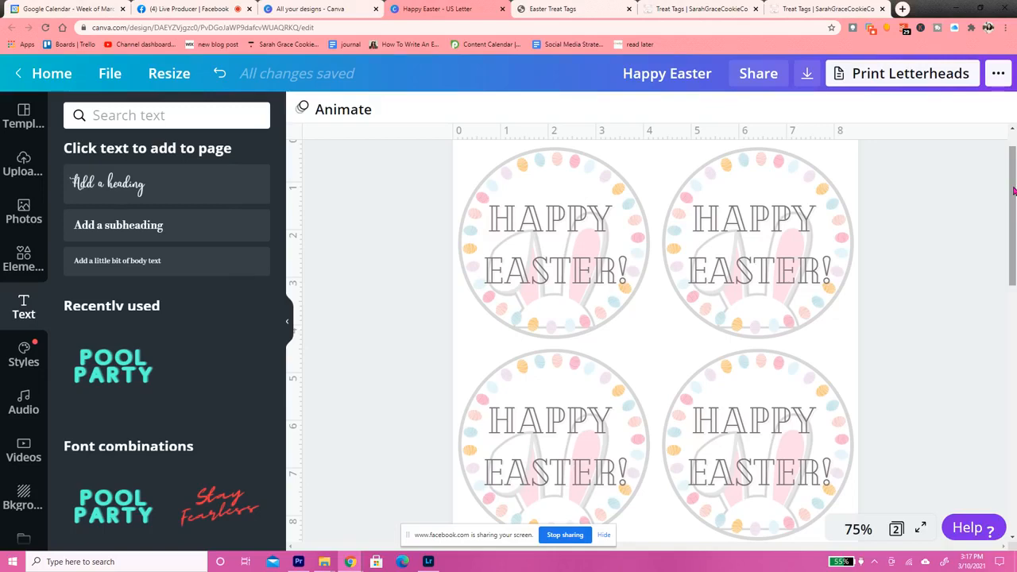
{"action": "left_click", "coordinate": [807, 76]}
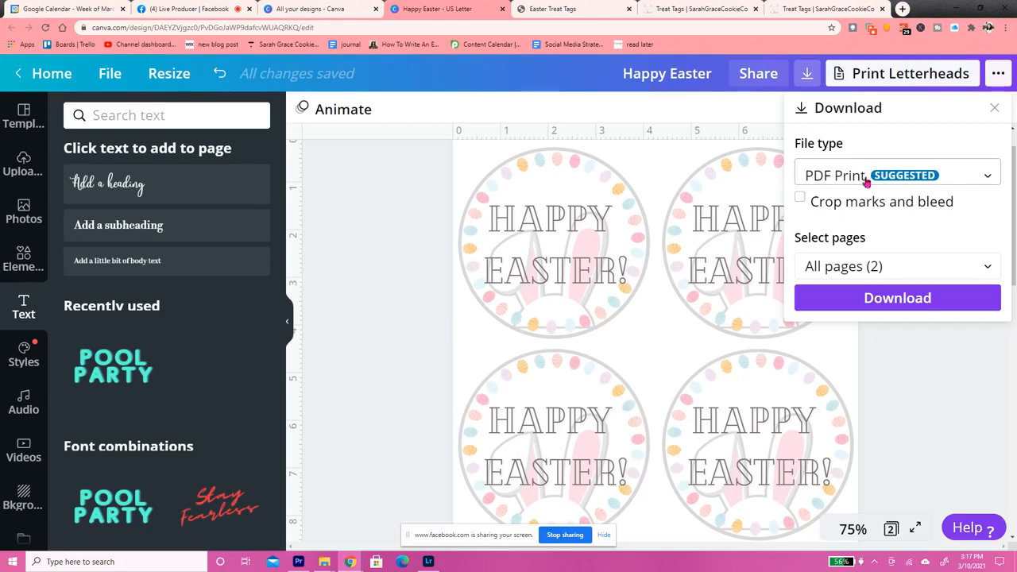
{"action": "left_click", "coordinate": [863, 298]}
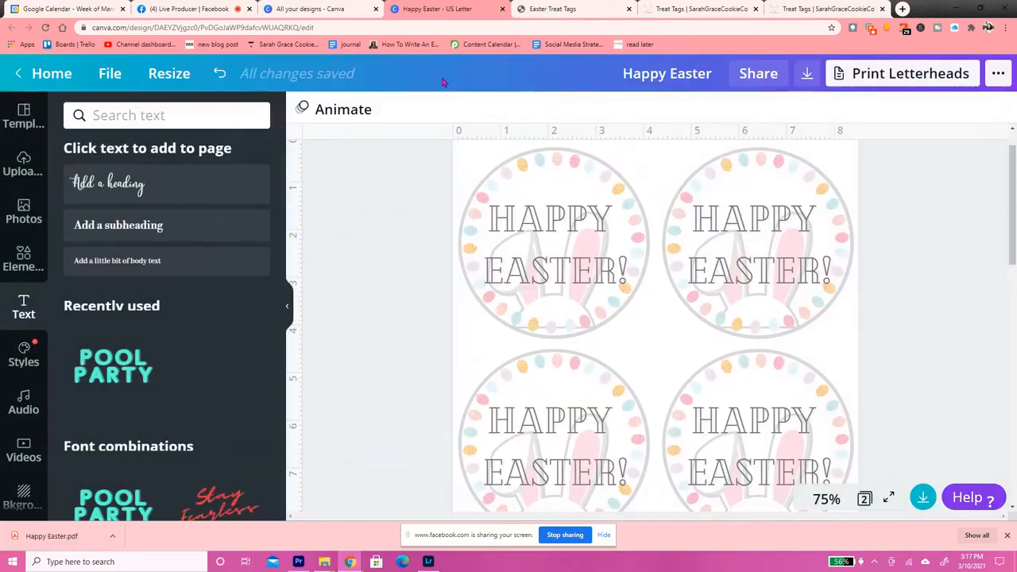
Switch to the Easter Treat Tags PDF and look through its front and back pages
{"action": "left_click", "coordinate": [553, 7]}
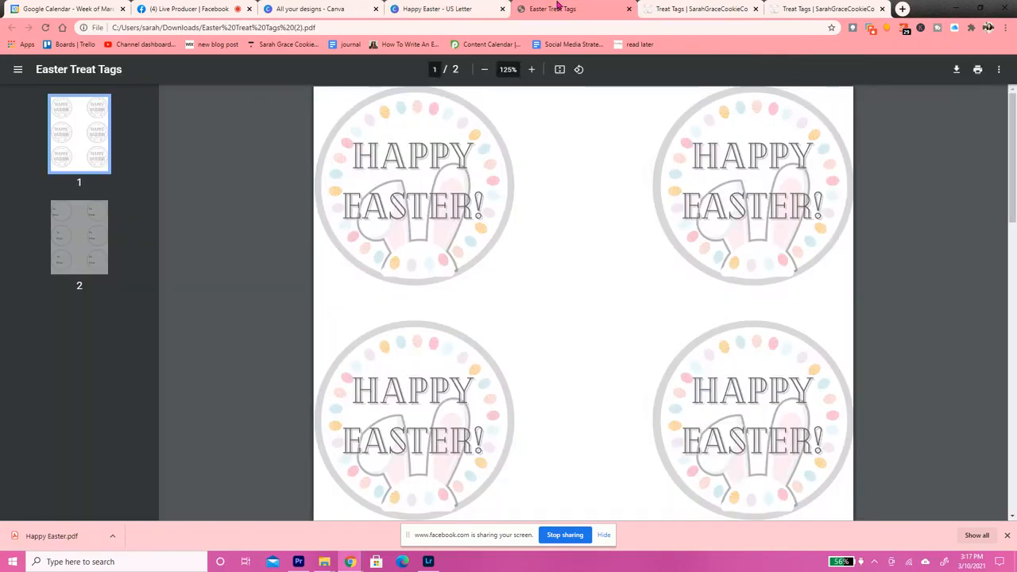
{"action": "scroll", "coordinate": [781, 324], "scroll_direction": "down", "scroll_amount": 10}
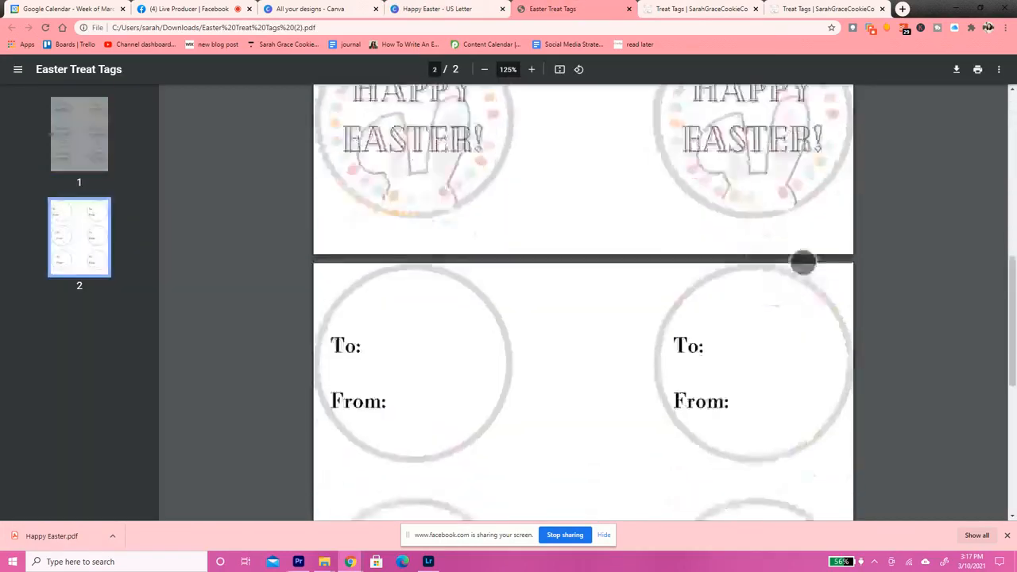
{"action": "scroll", "coordinate": [790, 443], "scroll_direction": "up", "scroll_amount": 8}
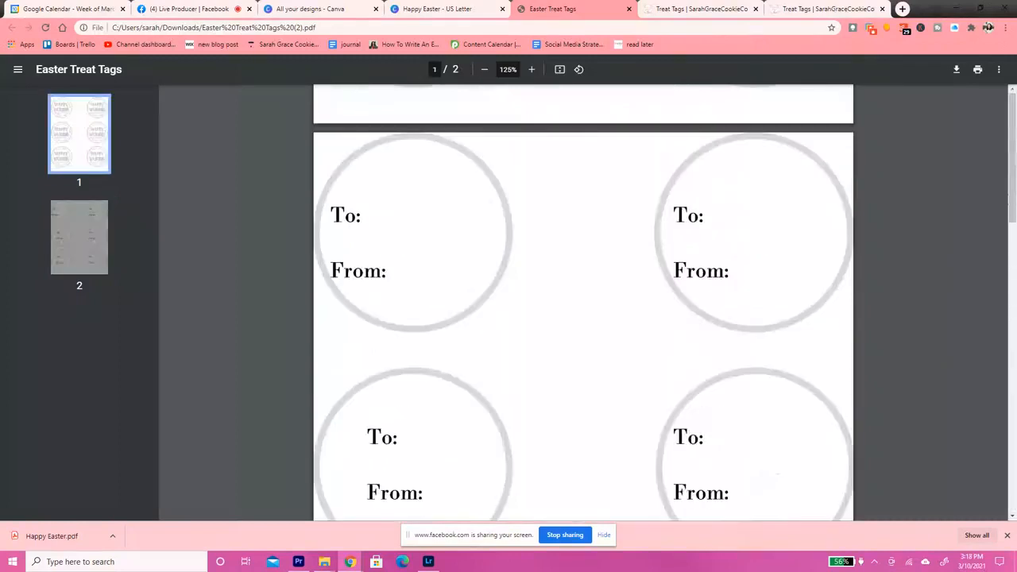
Set the Easter Treat Tags PDF to print on both sides, then cancel the print
{"action": "key", "text": "ctrl+p"}
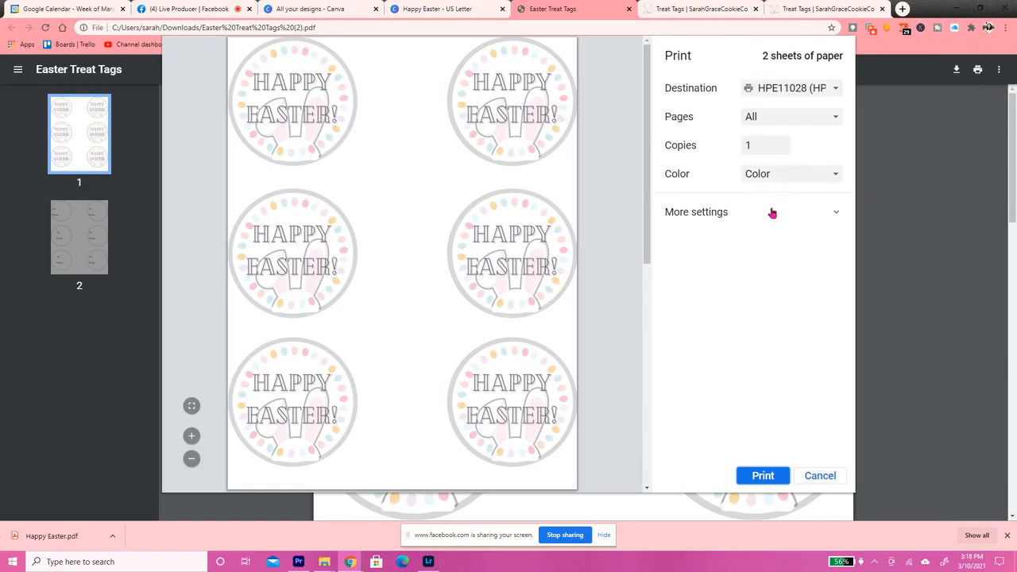
{"action": "left_click", "coordinate": [707, 215]}
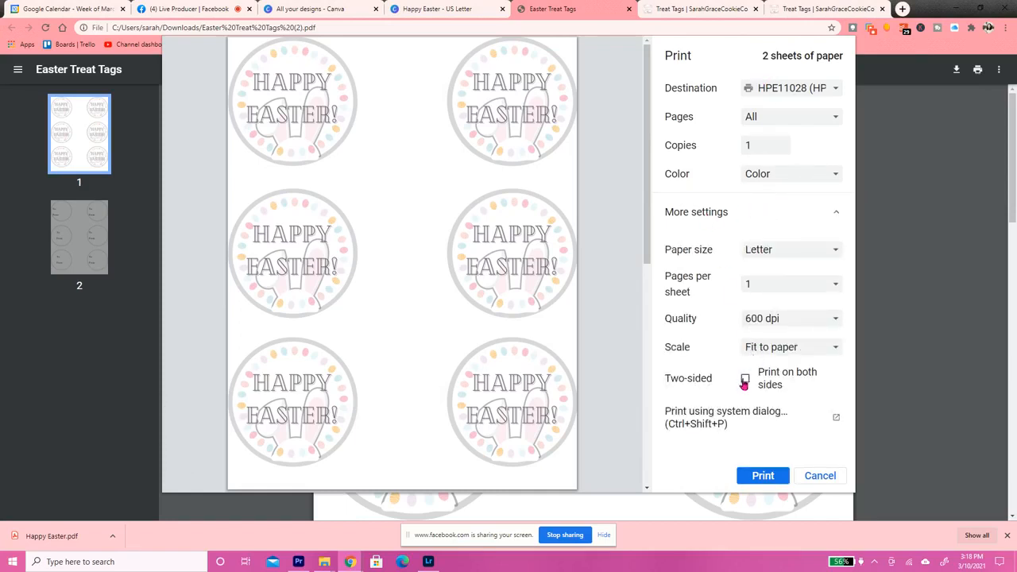
{"action": "left_click", "coordinate": [744, 380]}
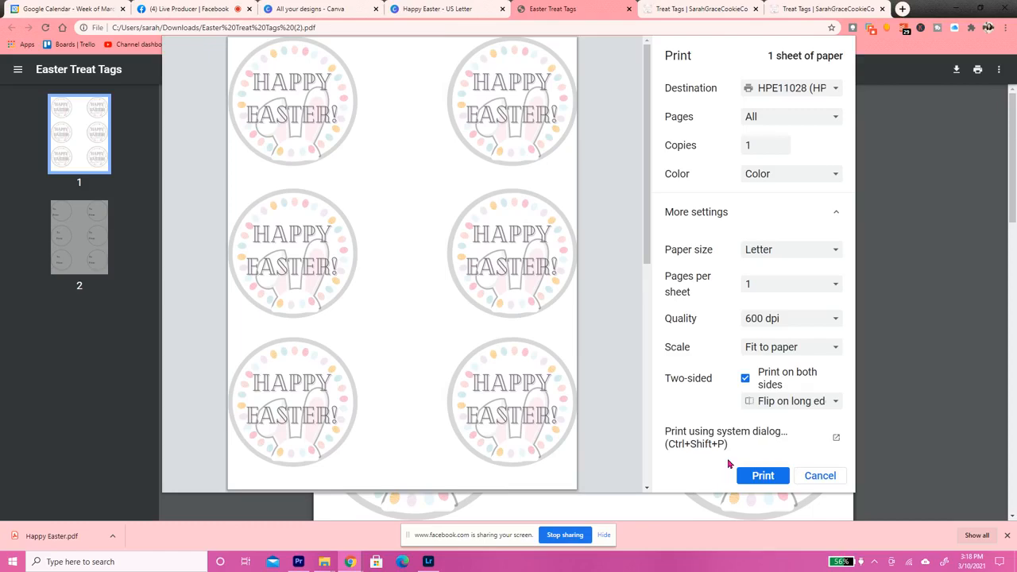
{"action": "left_click", "coordinate": [820, 480]}
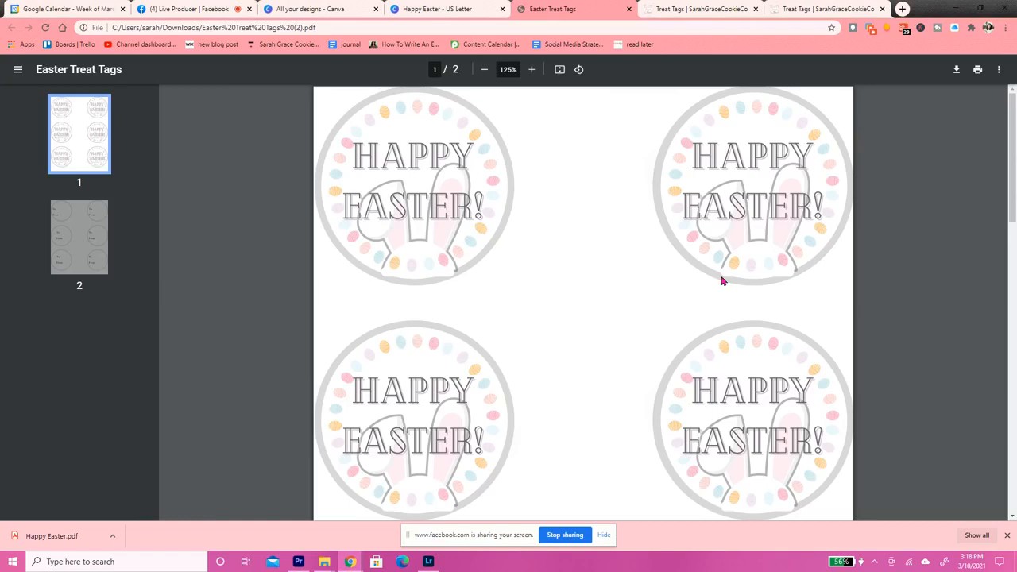
Switch to the website's Treat Tags page and review the Valentine's and Easter downloads and the Free Resources list
{"action": "left_click", "coordinate": [701, 10]}
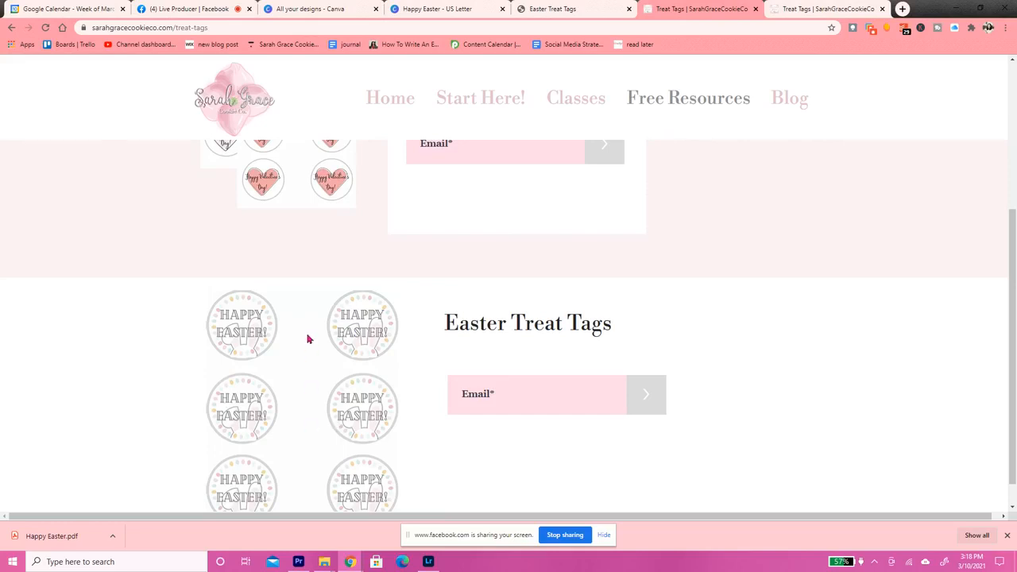
{"action": "scroll", "coordinate": [509, 395], "scroll_direction": "up", "scroll_amount": 3}
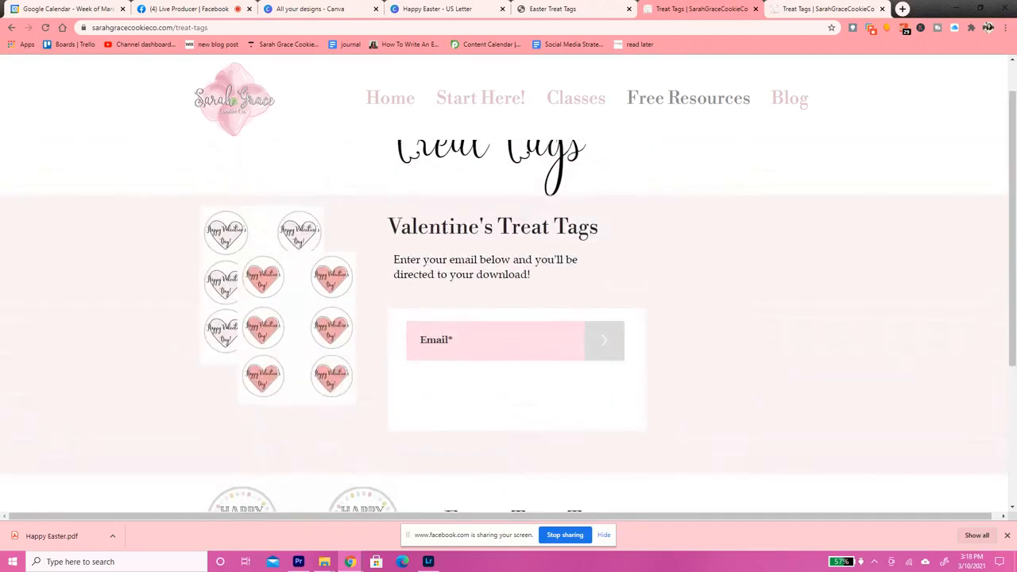
{"action": "scroll", "coordinate": [508, 318], "scroll_direction": "down", "scroll_amount": 3}
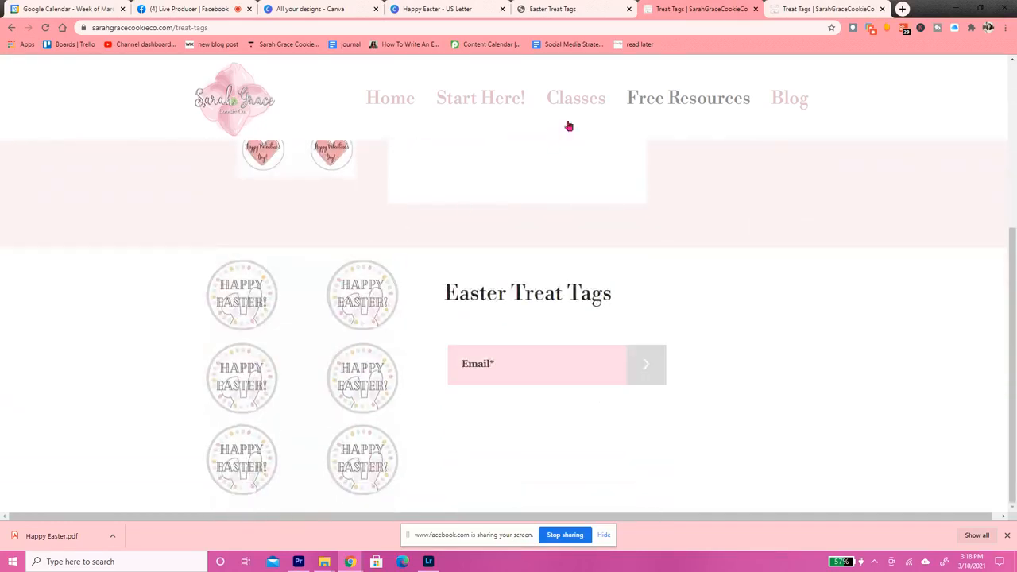
{"action": "mouse_move", "coordinate": [674, 98]}
{"action": "scroll", "coordinate": [681, 322], "scroll_direction": "up", "scroll_amount": 1}
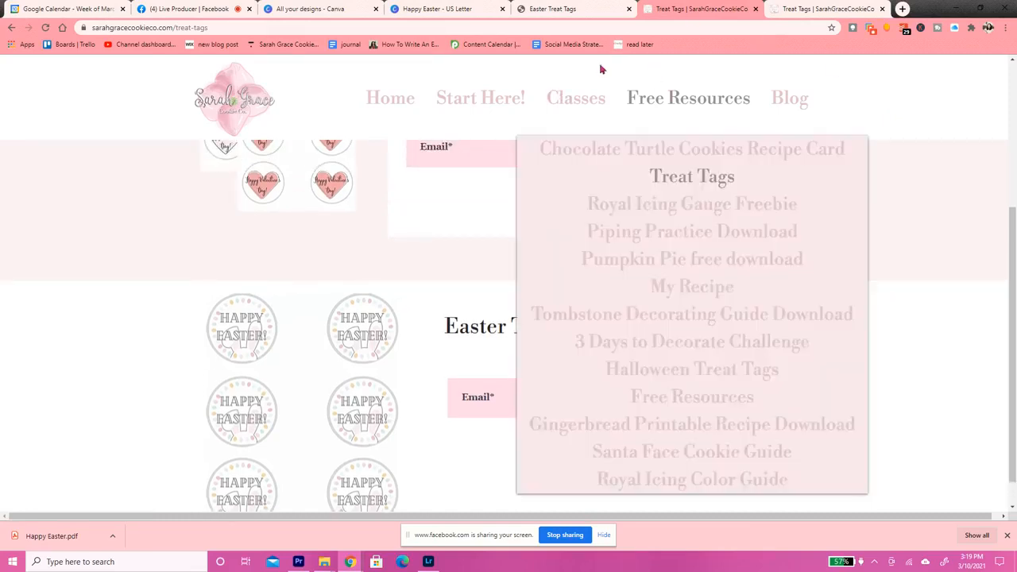
Open the website's home page, go to Online Classes and view the full online class catalogue
{"action": "left_click", "coordinate": [403, 101]}
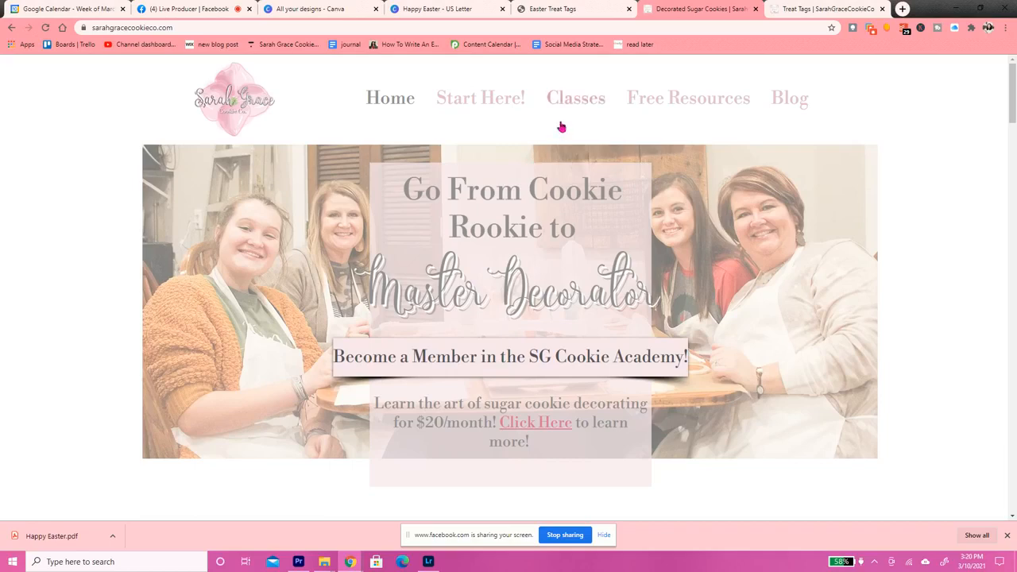
{"action": "mouse_move", "coordinate": [582, 100]}
{"action": "left_click", "coordinate": [578, 178]}
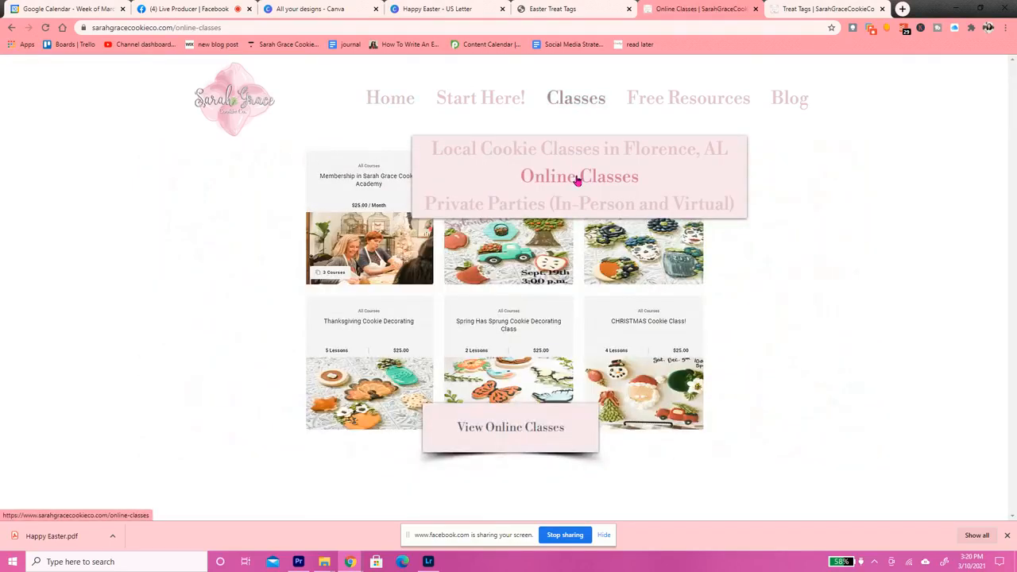
{"action": "left_click", "coordinate": [521, 421]}
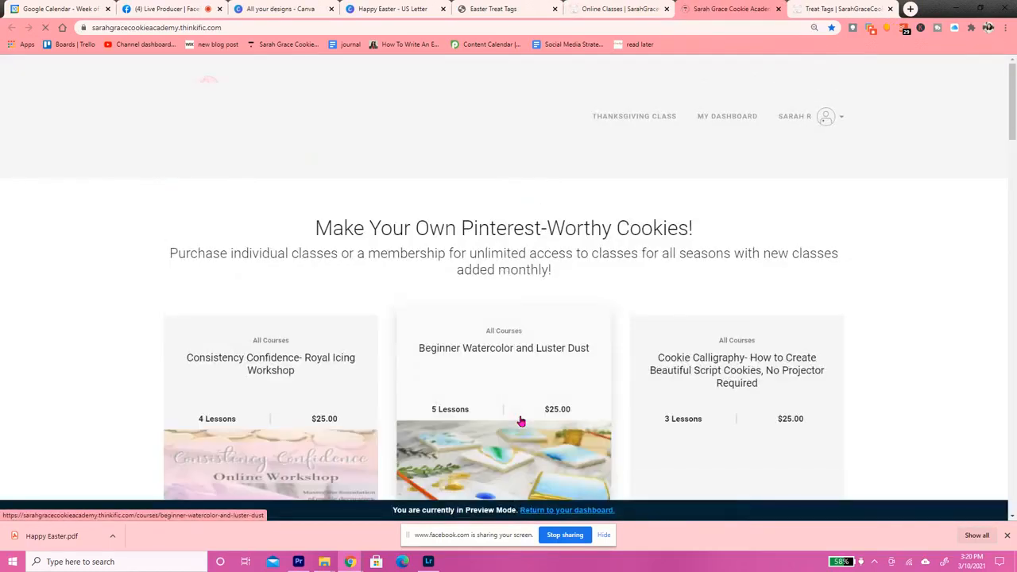
Look through the Sarah Grace Cookie Academy course catalogue down to the membership section and return to its beginning
{"action": "scroll", "coordinate": [504, 357], "scroll_direction": "down", "scroll_amount": 3}
{"action": "scroll", "coordinate": [504, 358], "scroll_direction": "up", "scroll_amount": 1}
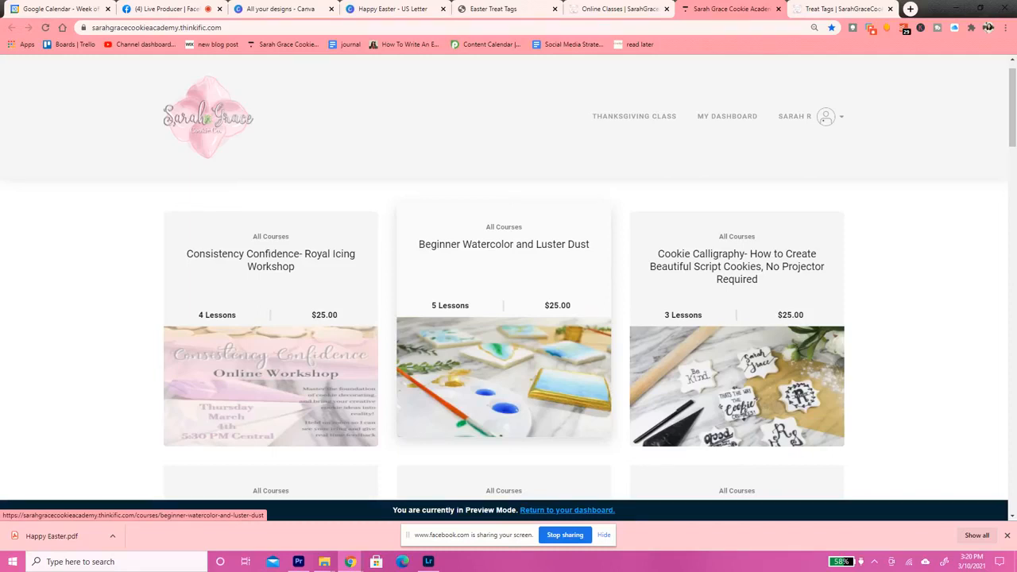
{"action": "scroll", "coordinate": [504, 358], "scroll_direction": "down", "scroll_amount": 1}
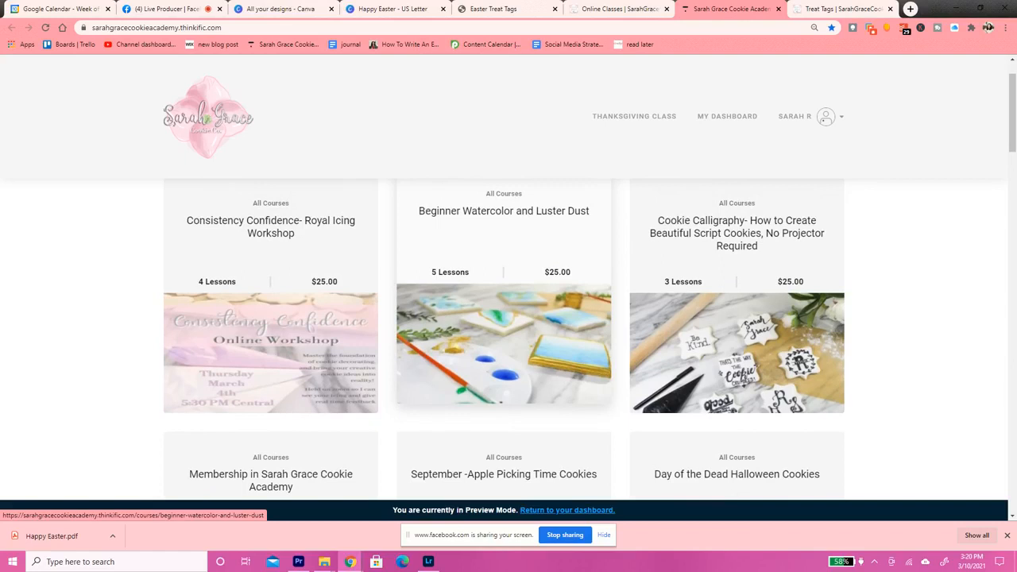
{"action": "scroll", "coordinate": [737, 402], "scroll_direction": "down", "scroll_amount": 1}
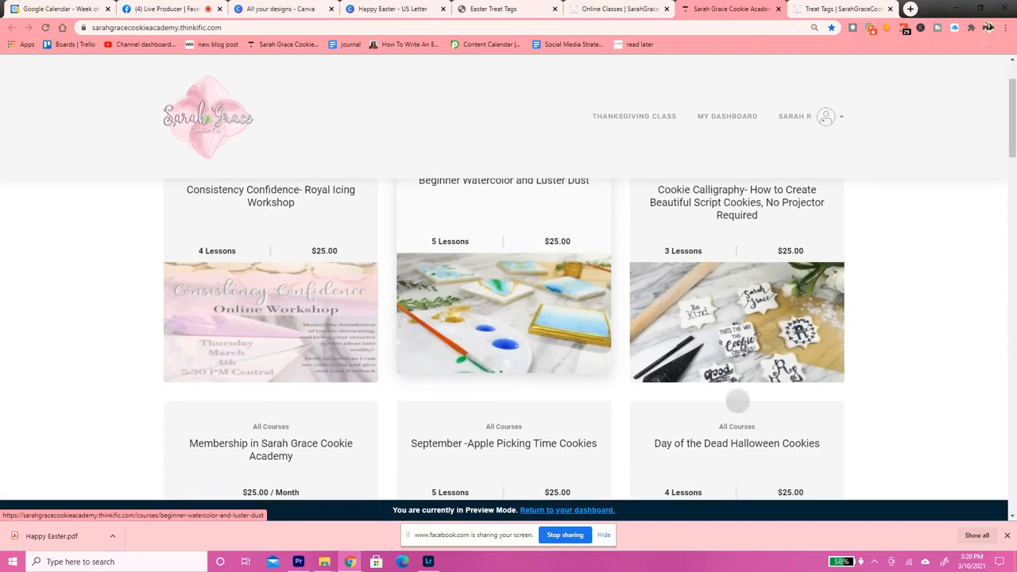
{"action": "scroll", "coordinate": [737, 401], "scroll_direction": "down", "scroll_amount": 1}
{"action": "scroll", "coordinate": [806, 280], "scroll_direction": "down", "scroll_amount": 1}
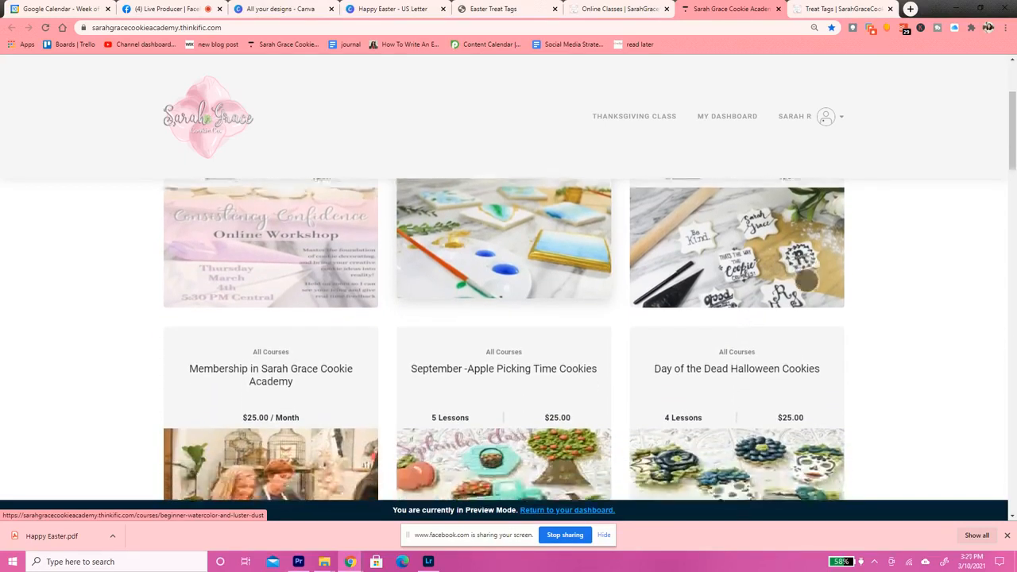
{"action": "scroll", "coordinate": [676, 358], "scroll_direction": "down", "scroll_amount": 2}
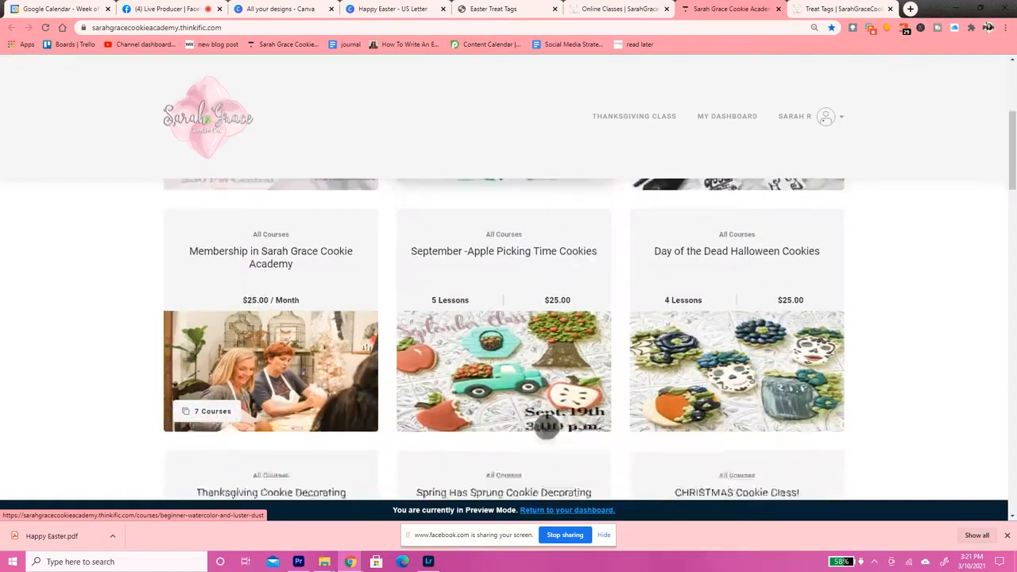
{"action": "scroll", "coordinate": [546, 429], "scroll_direction": "down", "scroll_amount": 2}
{"action": "scroll", "coordinate": [580, 390], "scroll_direction": "down", "scroll_amount": 3}
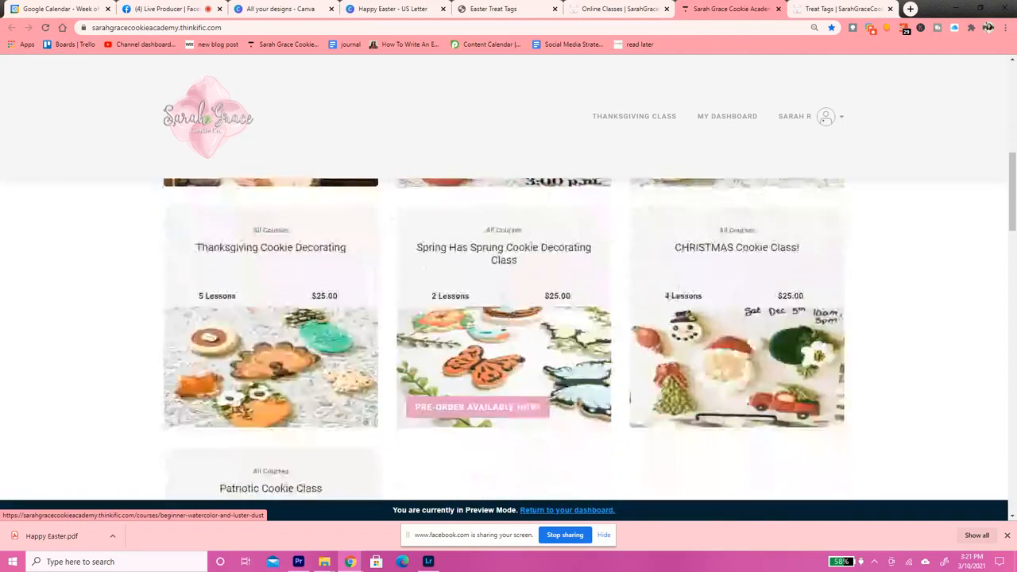
{"action": "scroll", "coordinate": [633, 347], "scroll_direction": "down", "scroll_amount": 4}
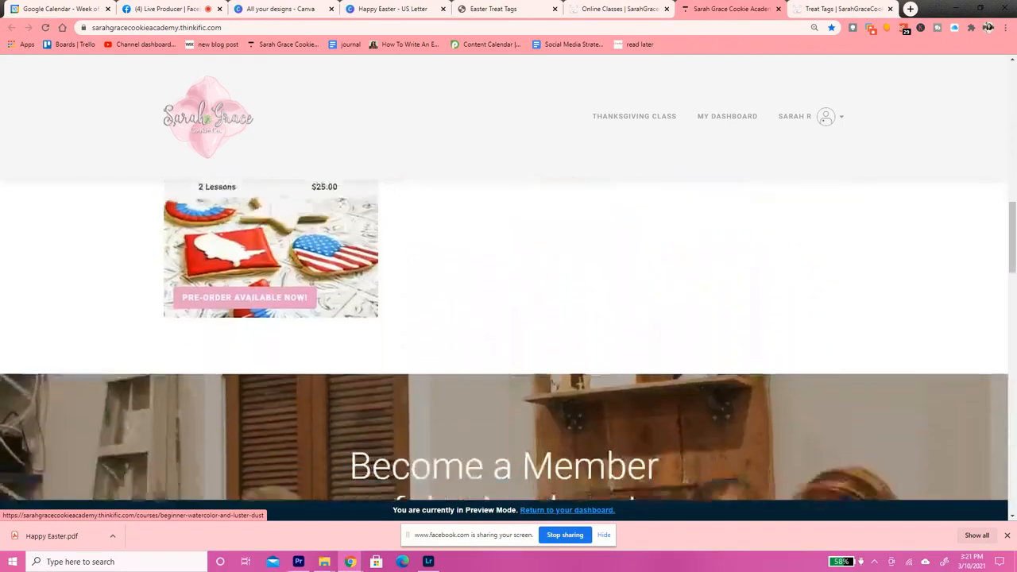
{"action": "scroll", "coordinate": [508, 341], "scroll_direction": "down", "scroll_amount": 2}
{"action": "scroll", "coordinate": [548, 421], "scroll_direction": "up", "scroll_amount": 10}
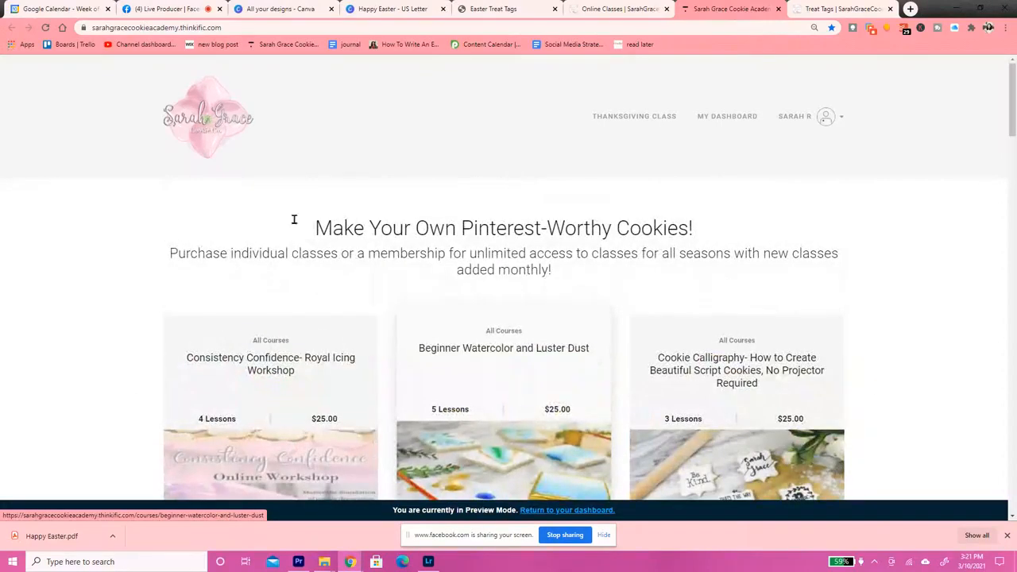
Switch back to Canva's collection of all designs and browse the older ones as far as the Halloween treat tags
{"action": "left_click", "coordinate": [476, 9]}
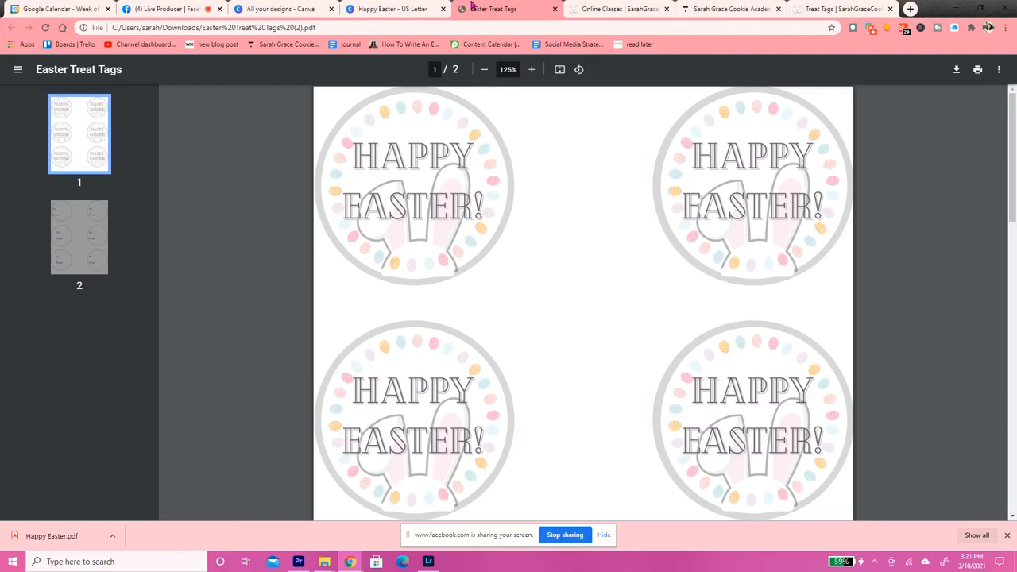
{"action": "left_click", "coordinate": [384, 8]}
{"action": "left_click", "coordinate": [294, 8]}
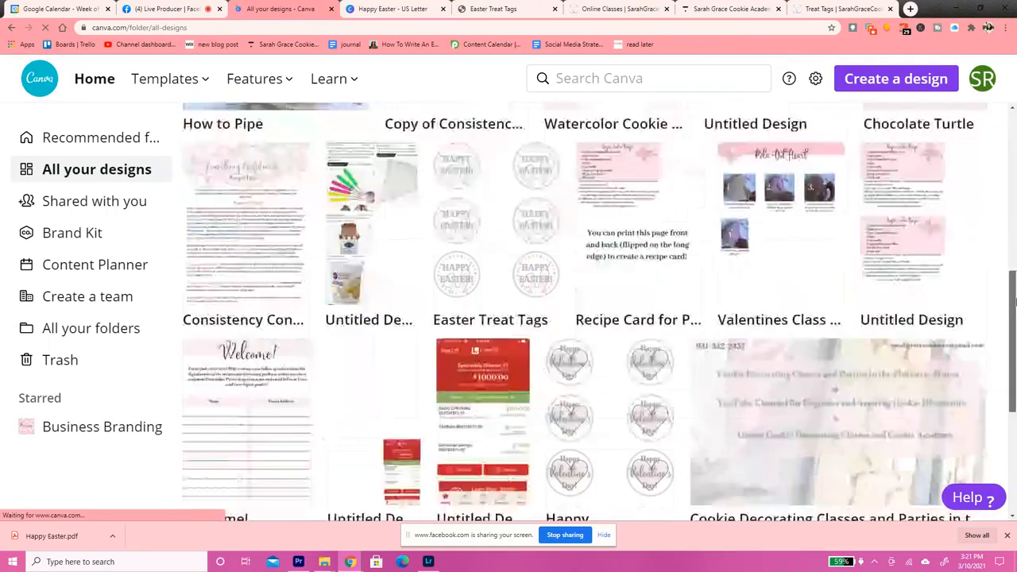
{"action": "left_click_drag", "start_coordinate": [1016, 302], "coordinate": [1013, 530]}
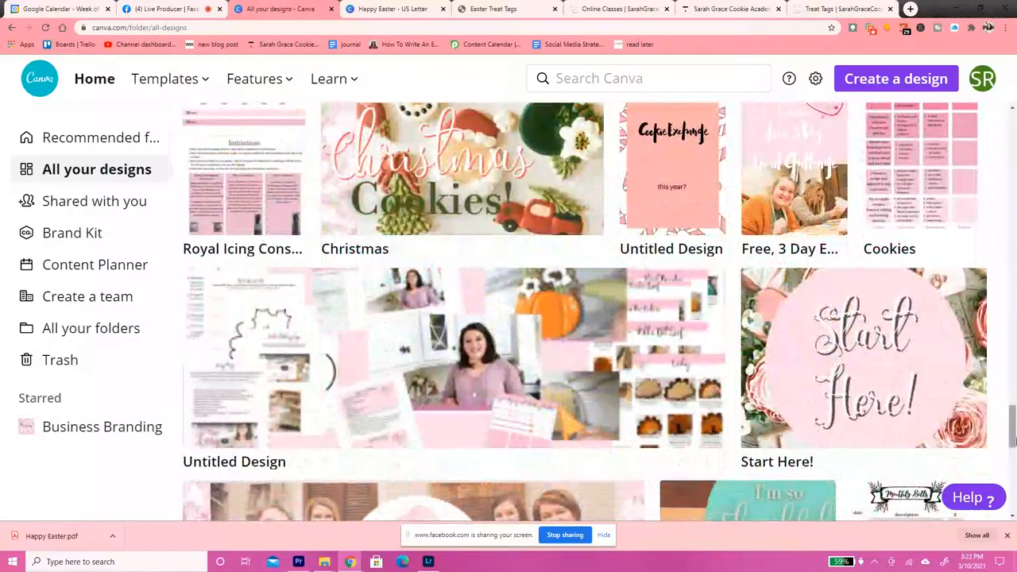
{"action": "scroll", "coordinate": [1014, 421], "scroll_direction": "down", "scroll_amount": 10}
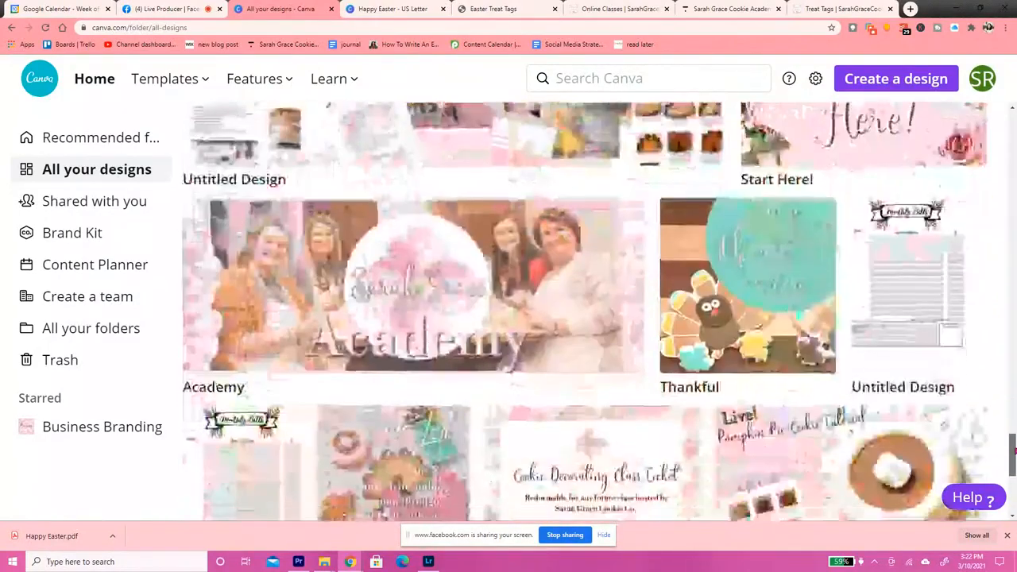
{"action": "scroll", "coordinate": [1014, 498], "scroll_direction": "down", "scroll_amount": 1}
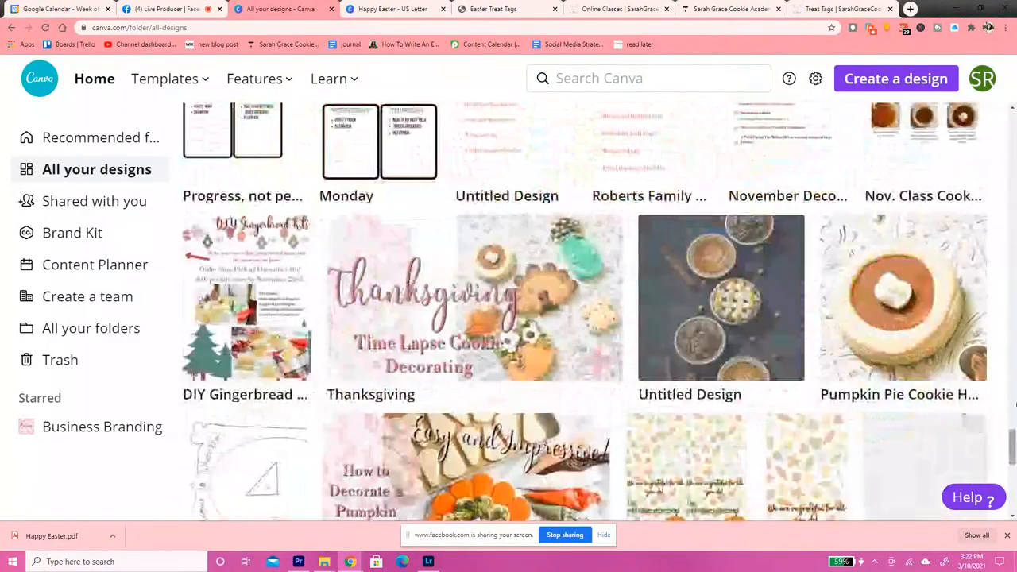
{"action": "scroll", "coordinate": [1014, 443], "scroll_direction": "down", "scroll_amount": 8}
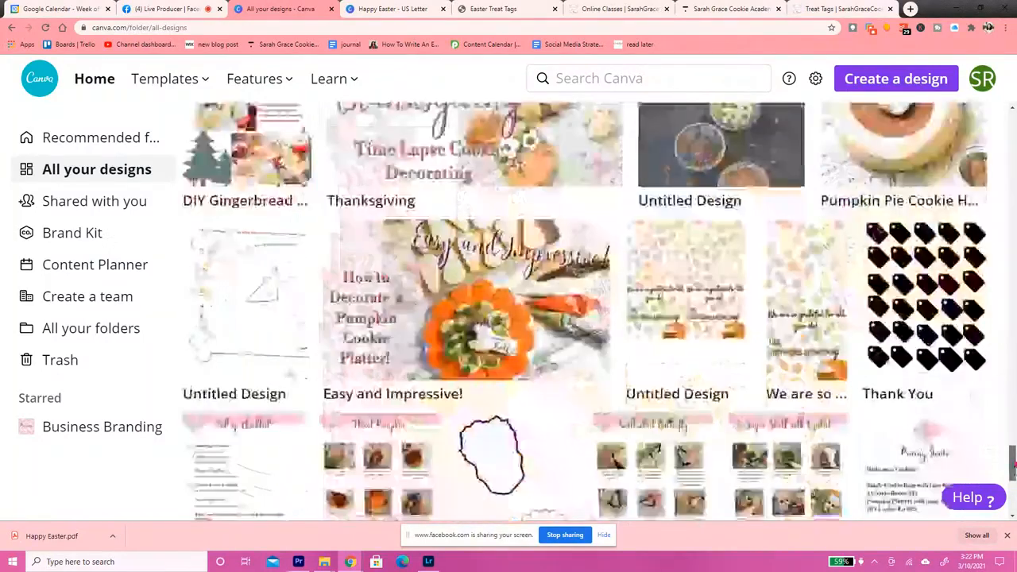
{"action": "scroll", "coordinate": [1012, 437], "scroll_direction": "down", "scroll_amount": 1}
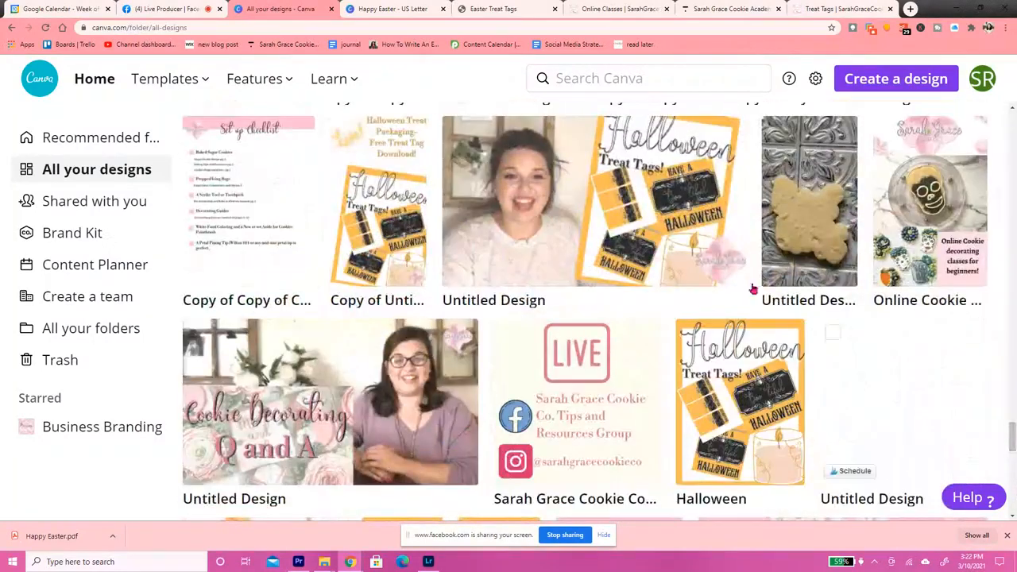
{"action": "scroll", "coordinate": [1013, 443], "scroll_direction": "down", "scroll_amount": 7}
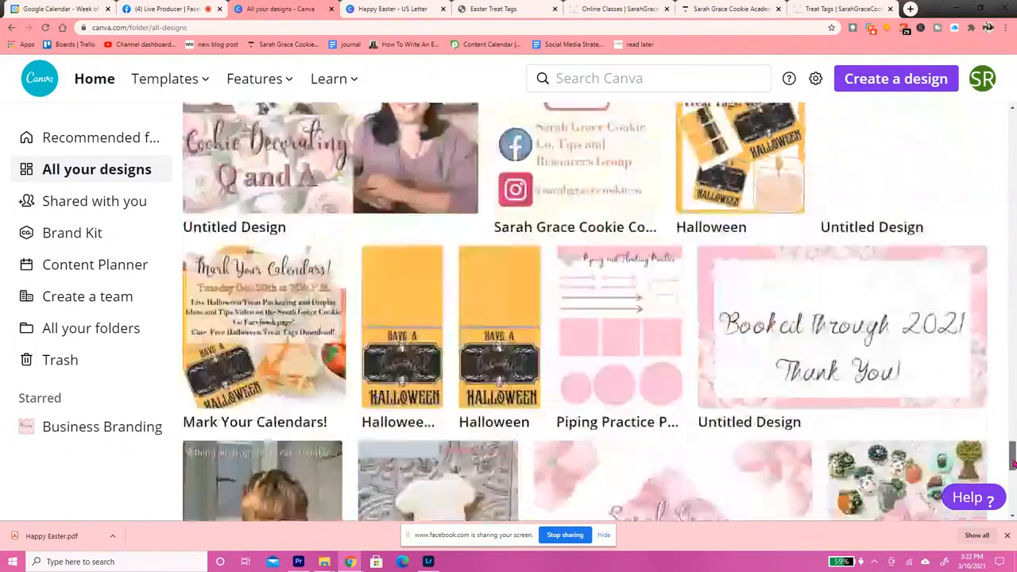
{"action": "scroll", "coordinate": [1012, 472], "scroll_direction": "up", "scroll_amount": 3}
{"action": "scroll", "coordinate": [1013, 469], "scroll_direction": "down", "scroll_amount": 1}
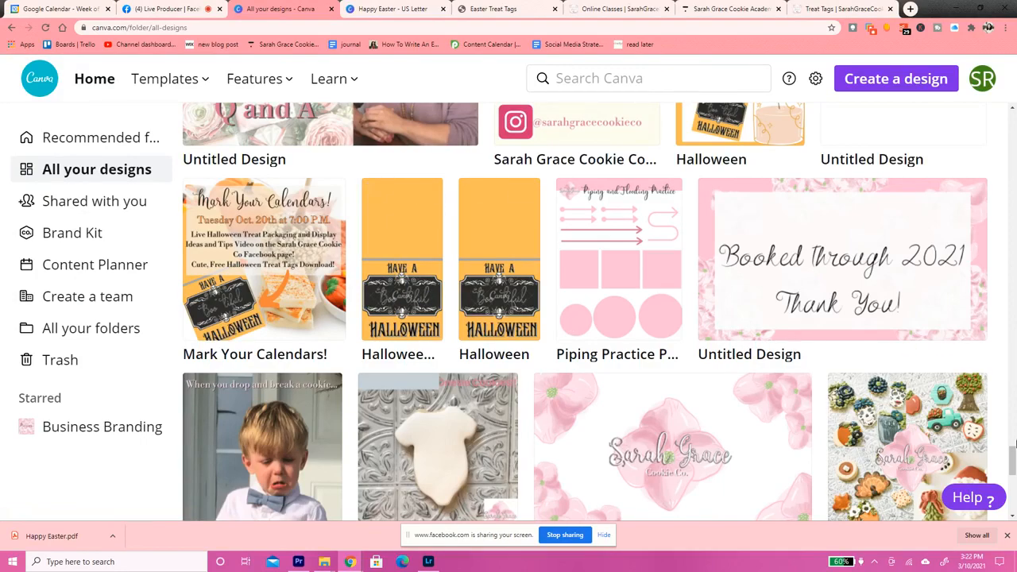
Browse the older designs and open the US Letter design with the black-and-yellow striped thank-you tags
{"action": "mouse_move", "coordinate": [1013, 463]}
{"action": "left_mouse_down"}
{"action": "mouse_move", "coordinate": [1013, 515]}
{"action": "mouse_move", "coordinate": [1013, 467]}
{"action": "mouse_move", "coordinate": [1014, 478]}
{"action": "left_mouse_up"}
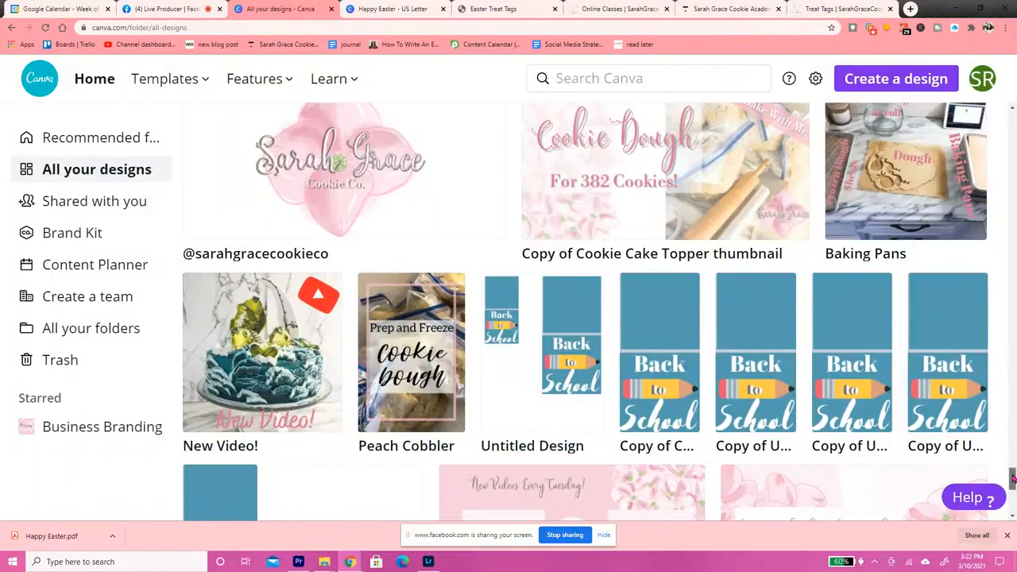
{"action": "left_click_drag", "start_coordinate": [1013, 477], "coordinate": [1014, 538]}
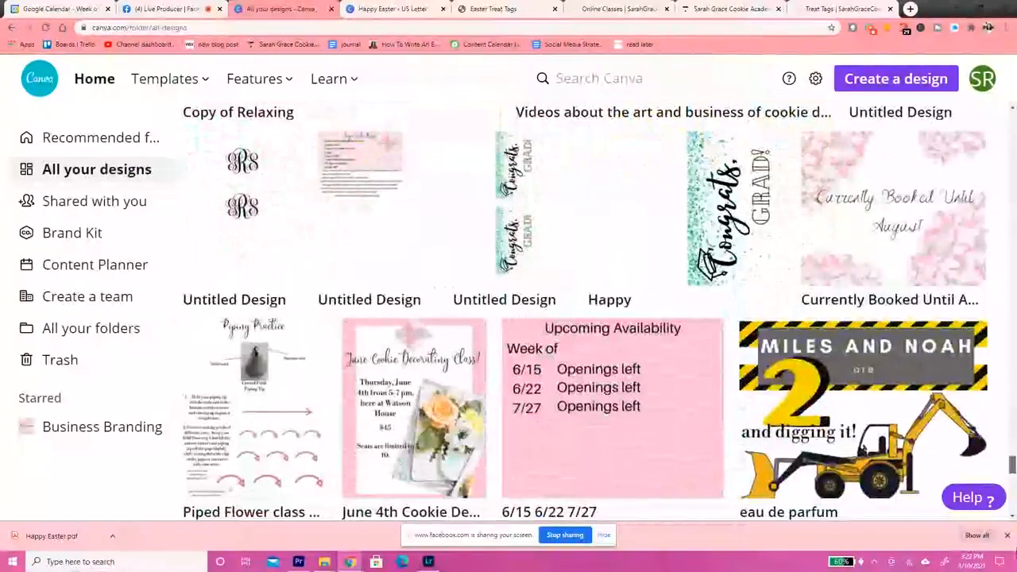
{"action": "scroll", "coordinate": [585, 309], "scroll_direction": "down", "scroll_amount": 3}
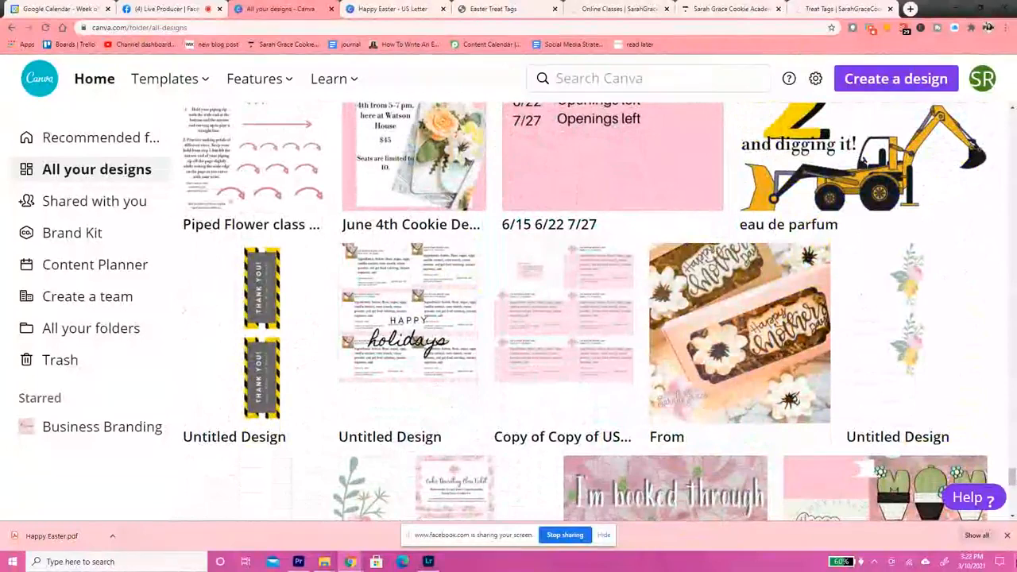
{"action": "left_click", "coordinate": [297, 316]}
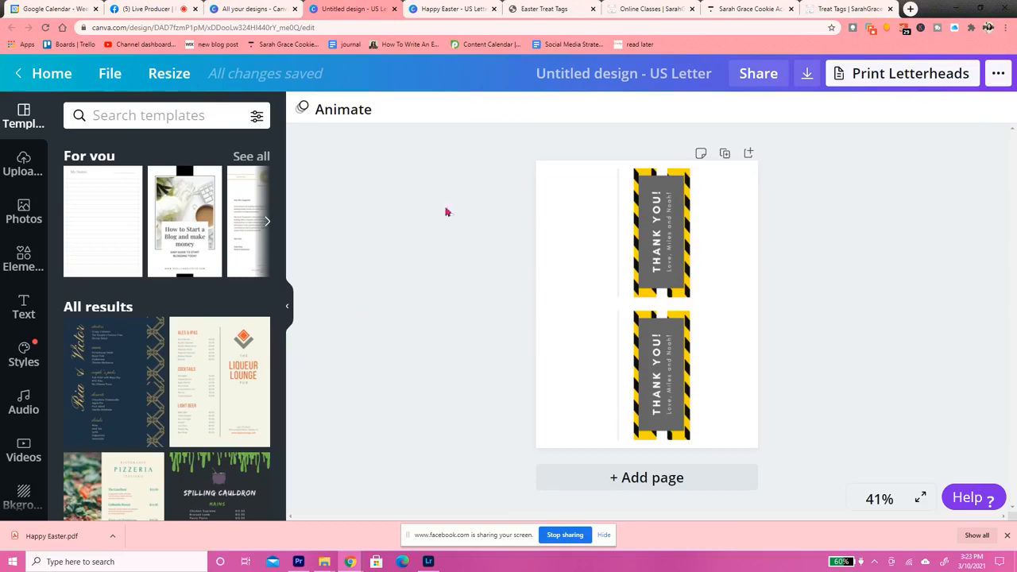
Return to the collection of all designs and create a blank custom-size design of 4 x 2 in
{"action": "left_click", "coordinate": [261, 8]}
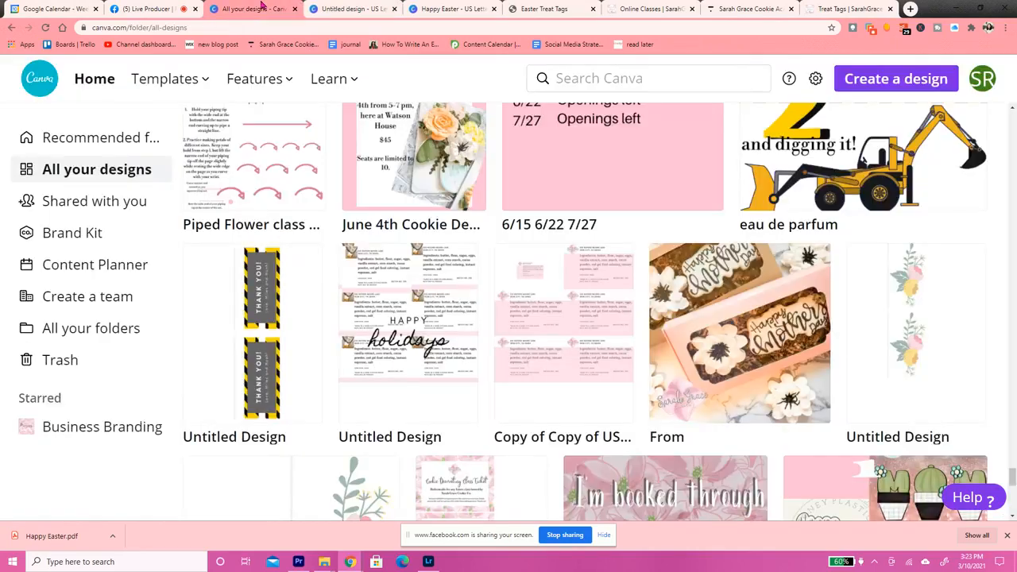
{"action": "left_click", "coordinate": [883, 89]}
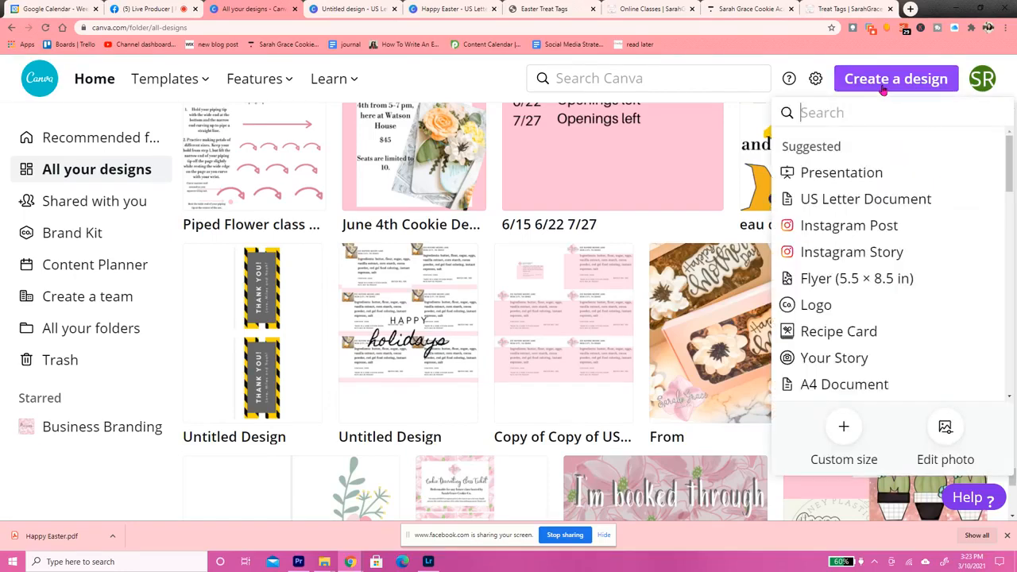
{"action": "left_click", "coordinate": [844, 426]}
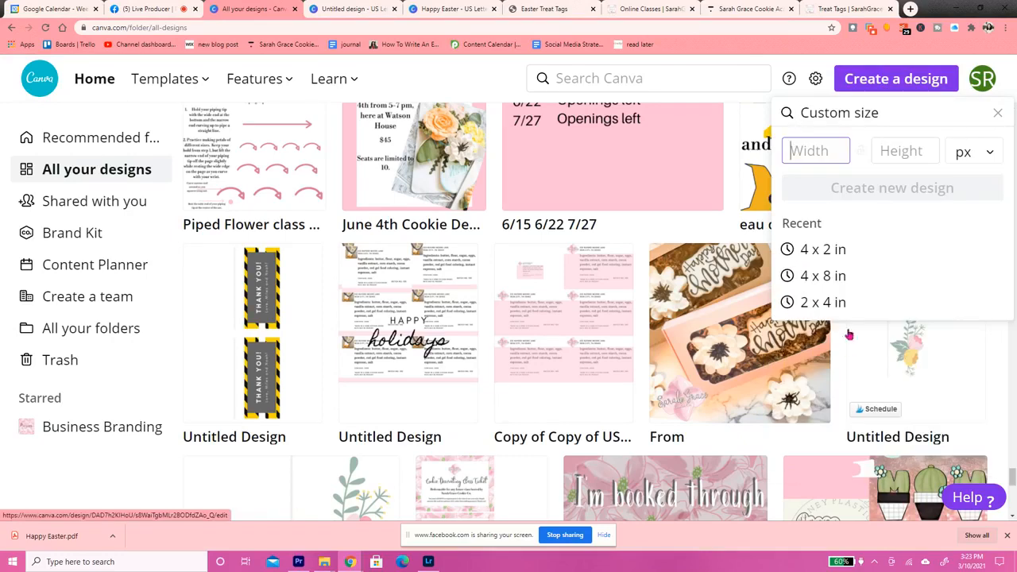
{"action": "left_click", "coordinate": [823, 249]}
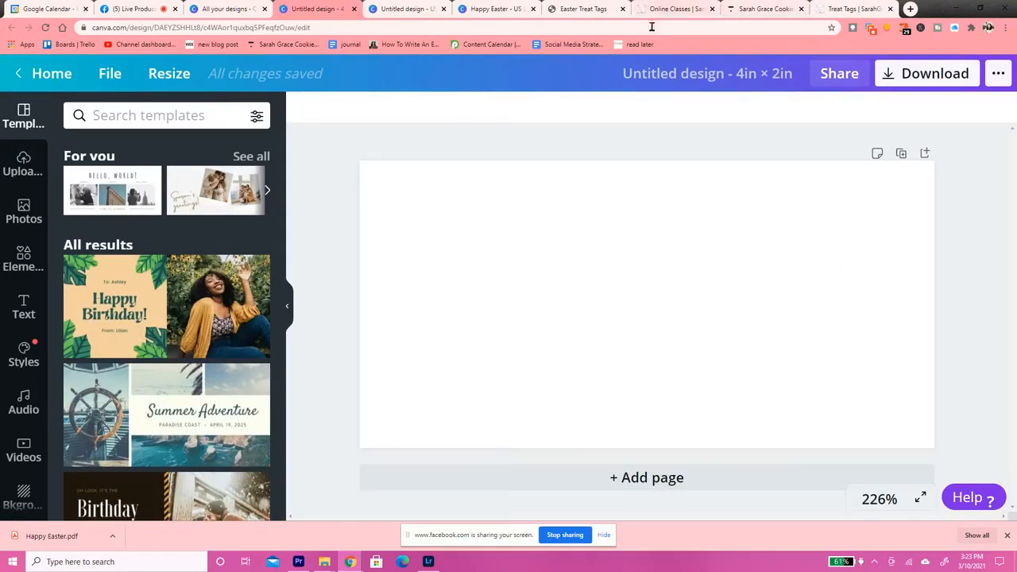
View the Easter Treat Tags PDF once more, switch to Facebook Live Producer and request to end the live video
{"action": "left_click", "coordinate": [584, 9]}
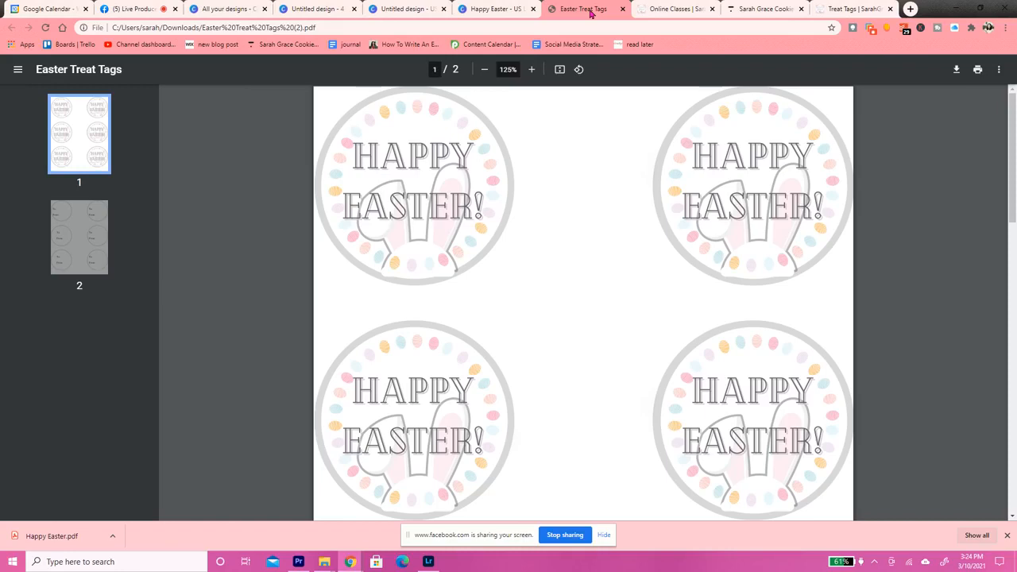
{"action": "left_click", "coordinate": [128, 8]}
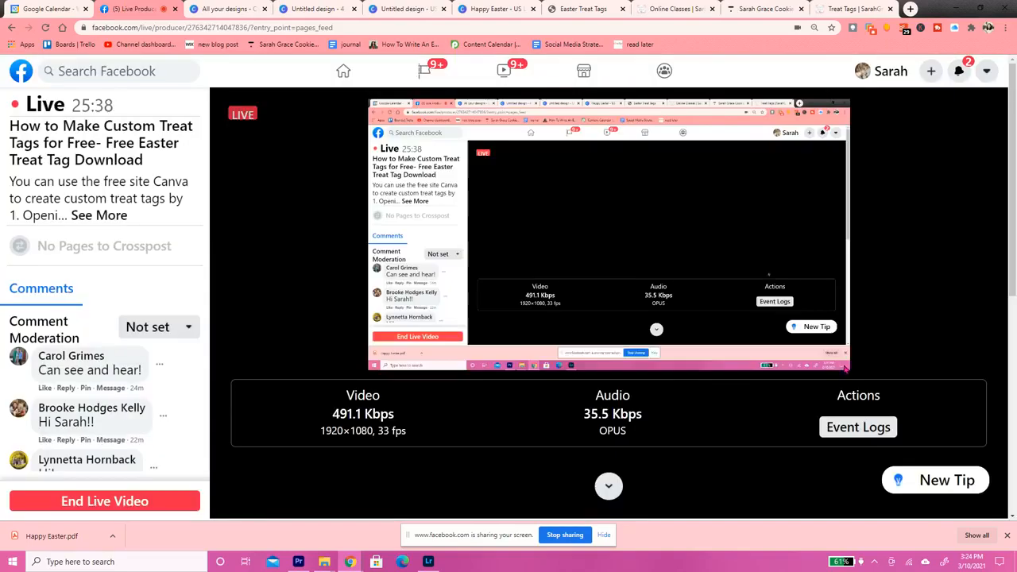
{"action": "left_click", "coordinate": [132, 501]}
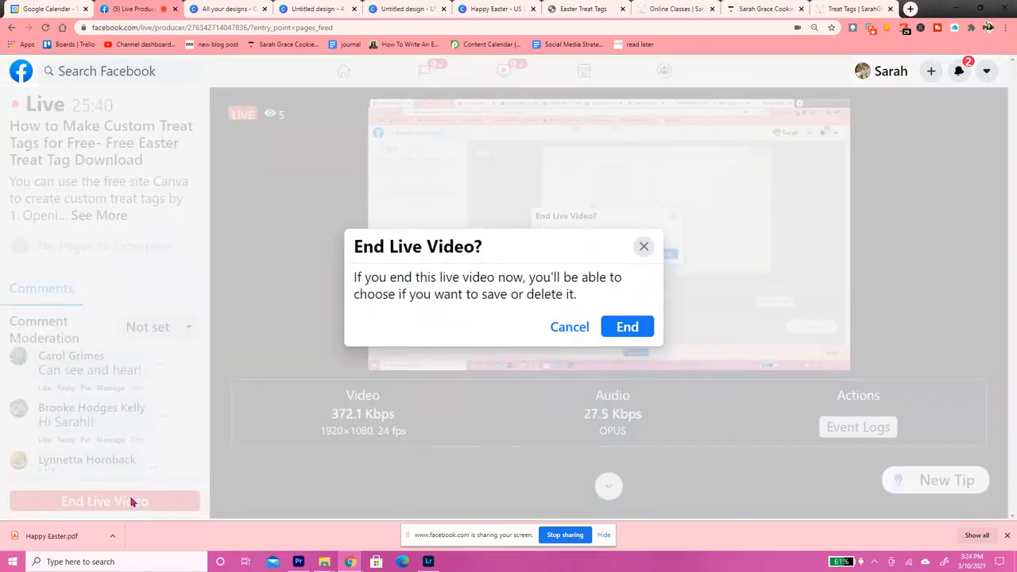